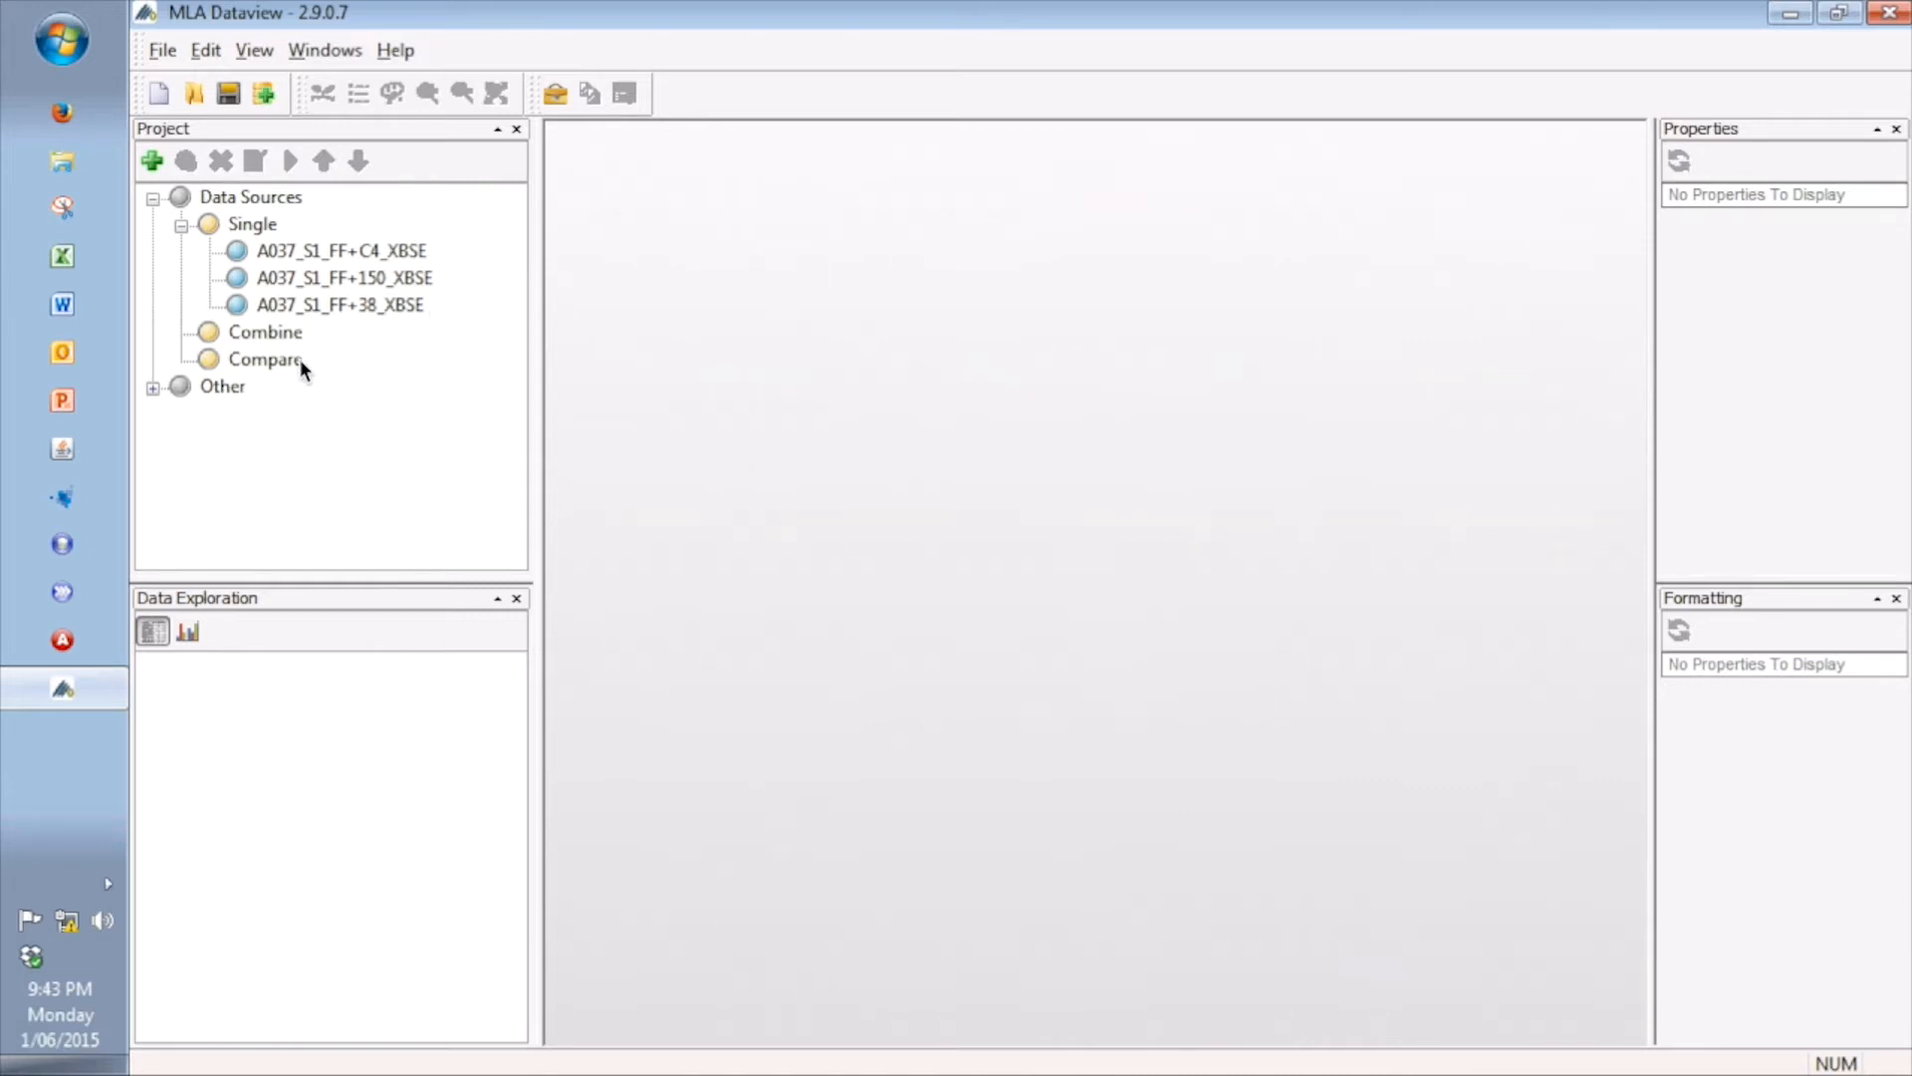
click(152, 386)
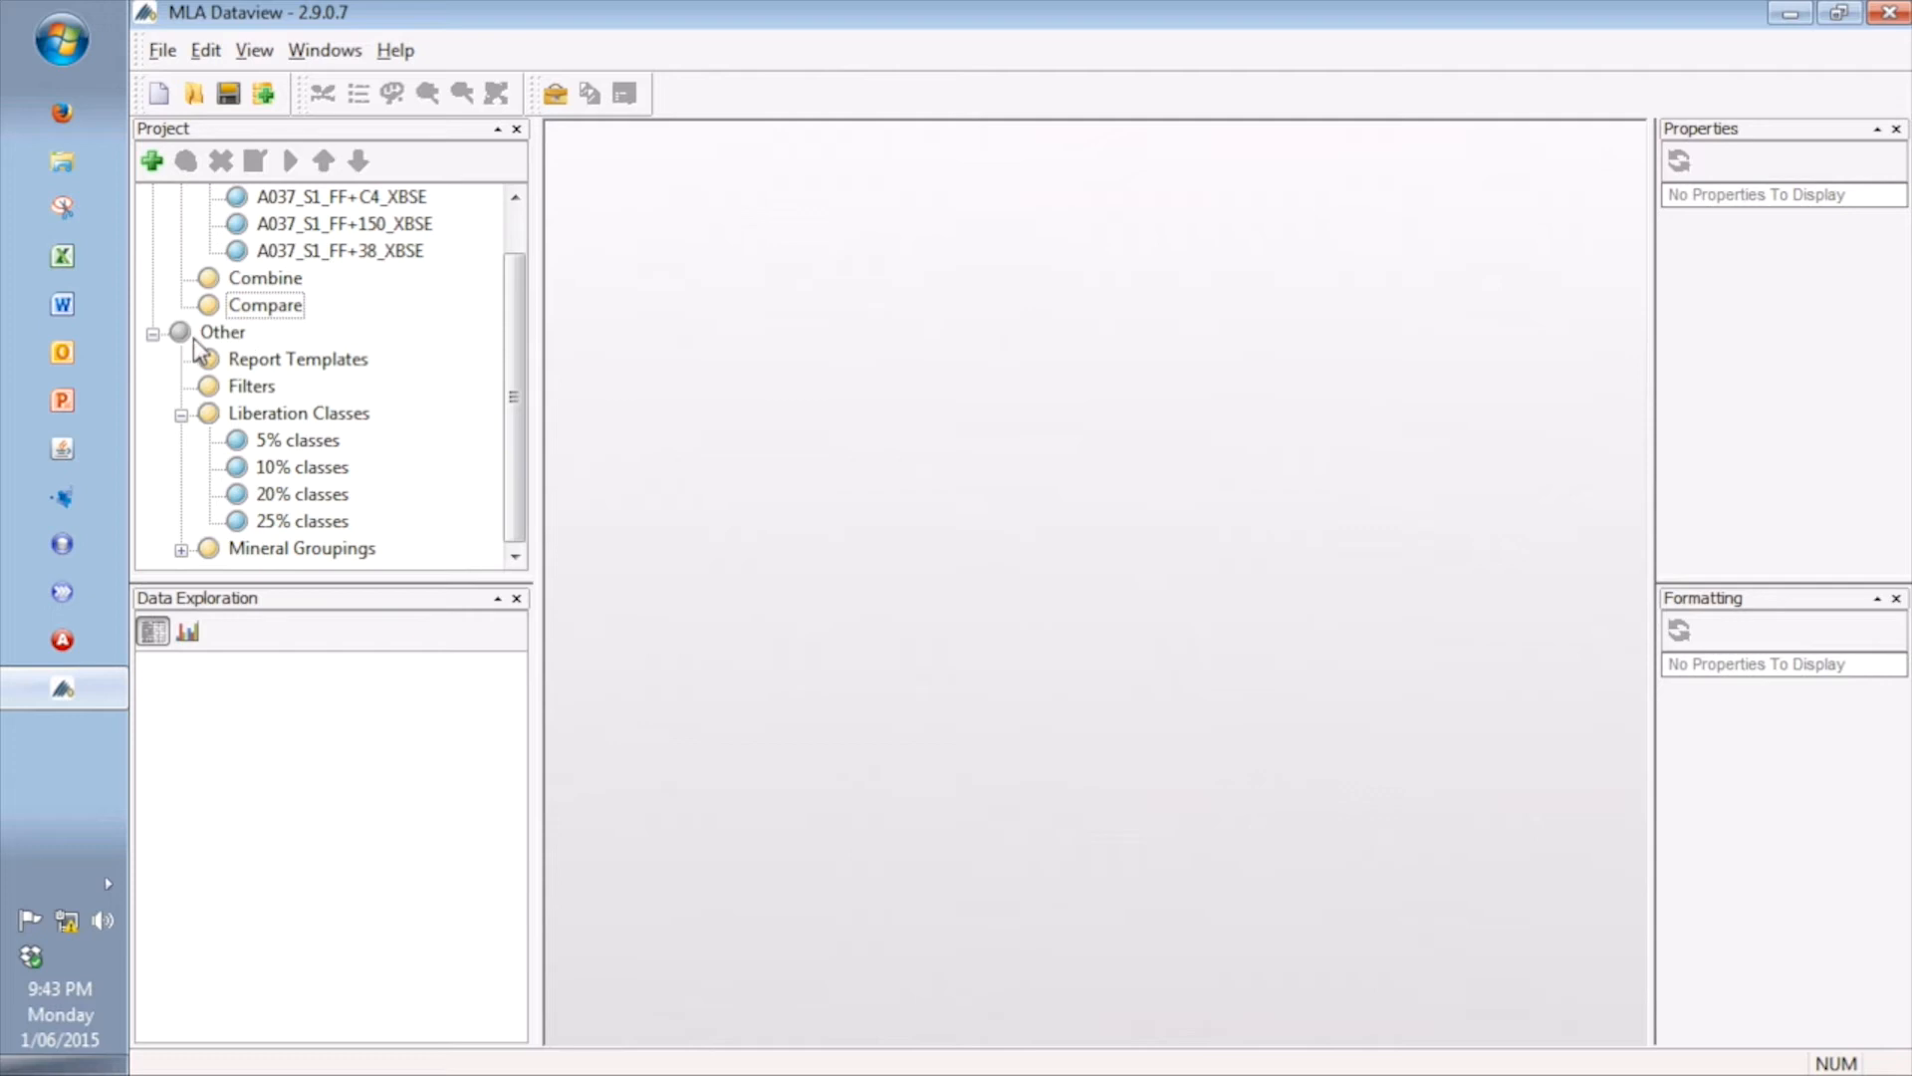
click(152, 334)
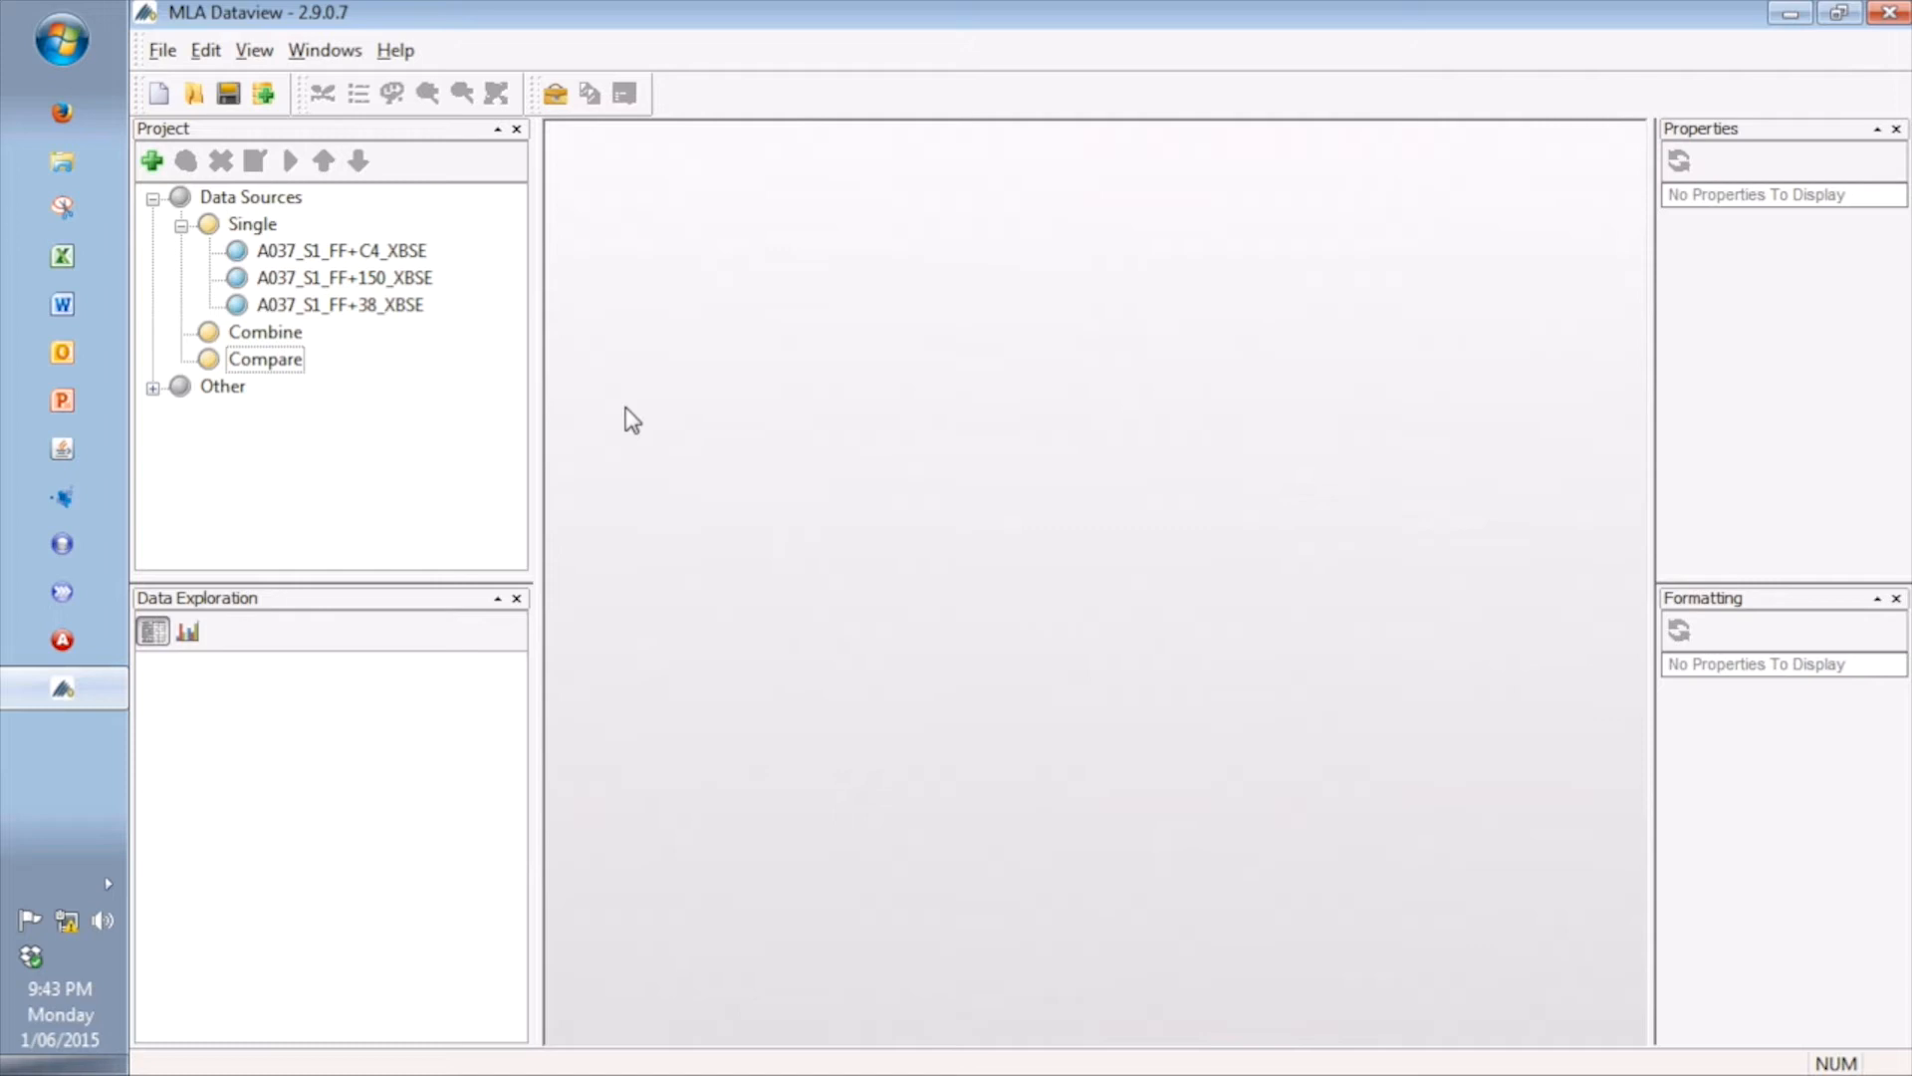
Start a new Compare data source that includes A037_S1_FF+C4_XBSE, A037_S1_FF+150_XBSE and A037_S1_FF+38_XBSE.
right_click(275, 372)
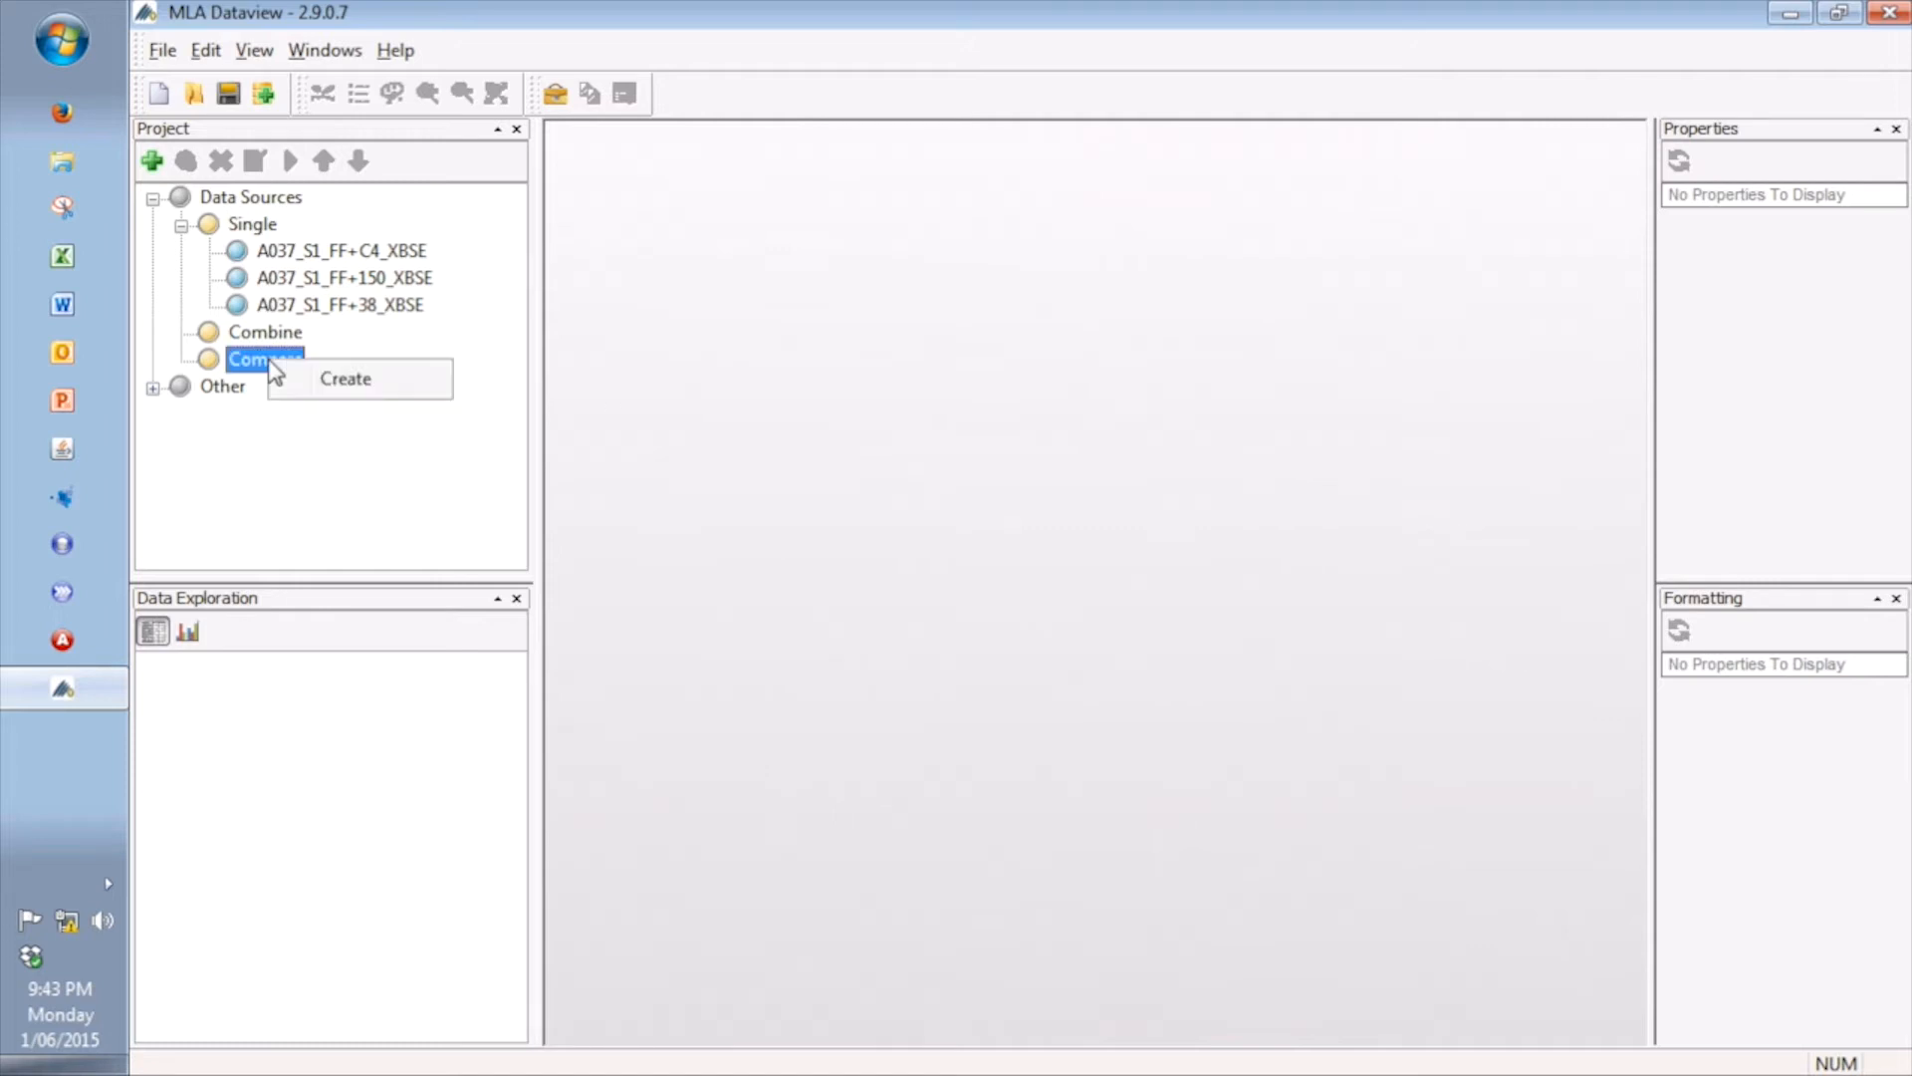
click(321, 384)
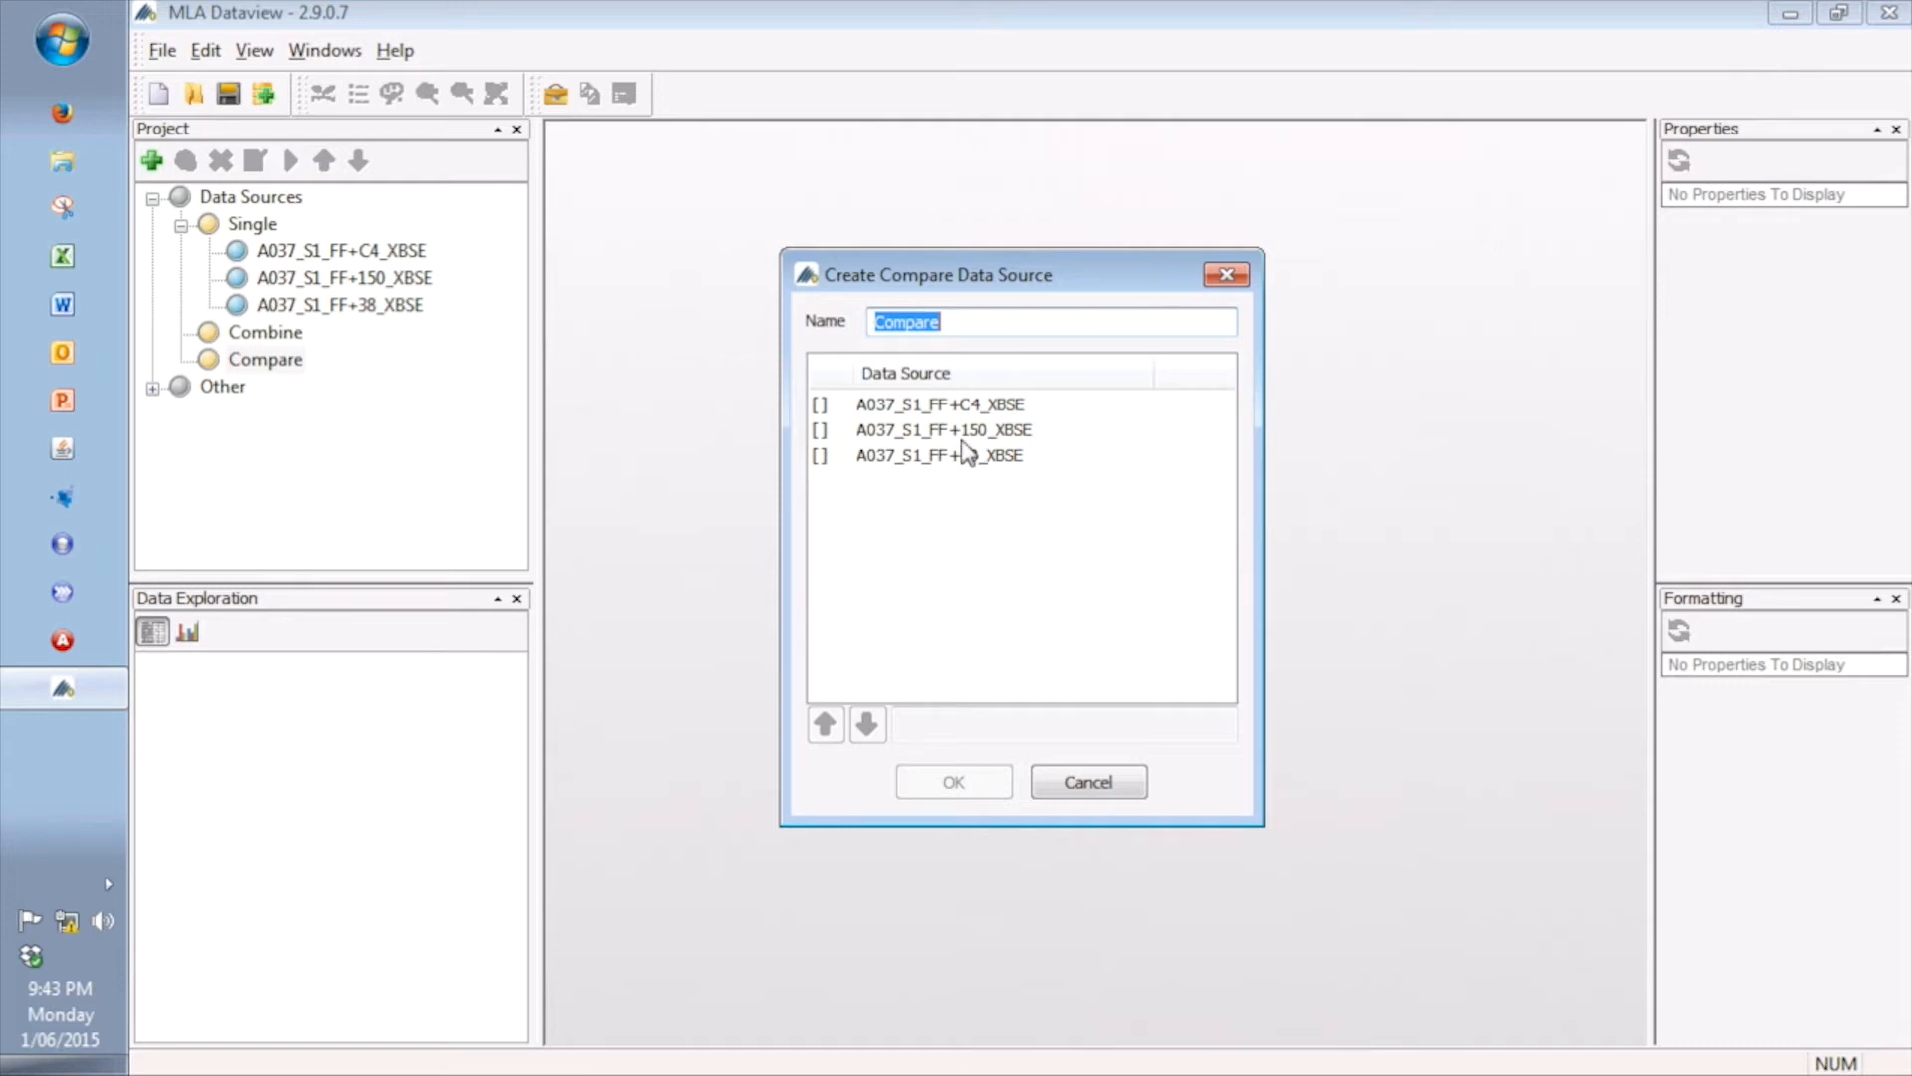
click(821, 404)
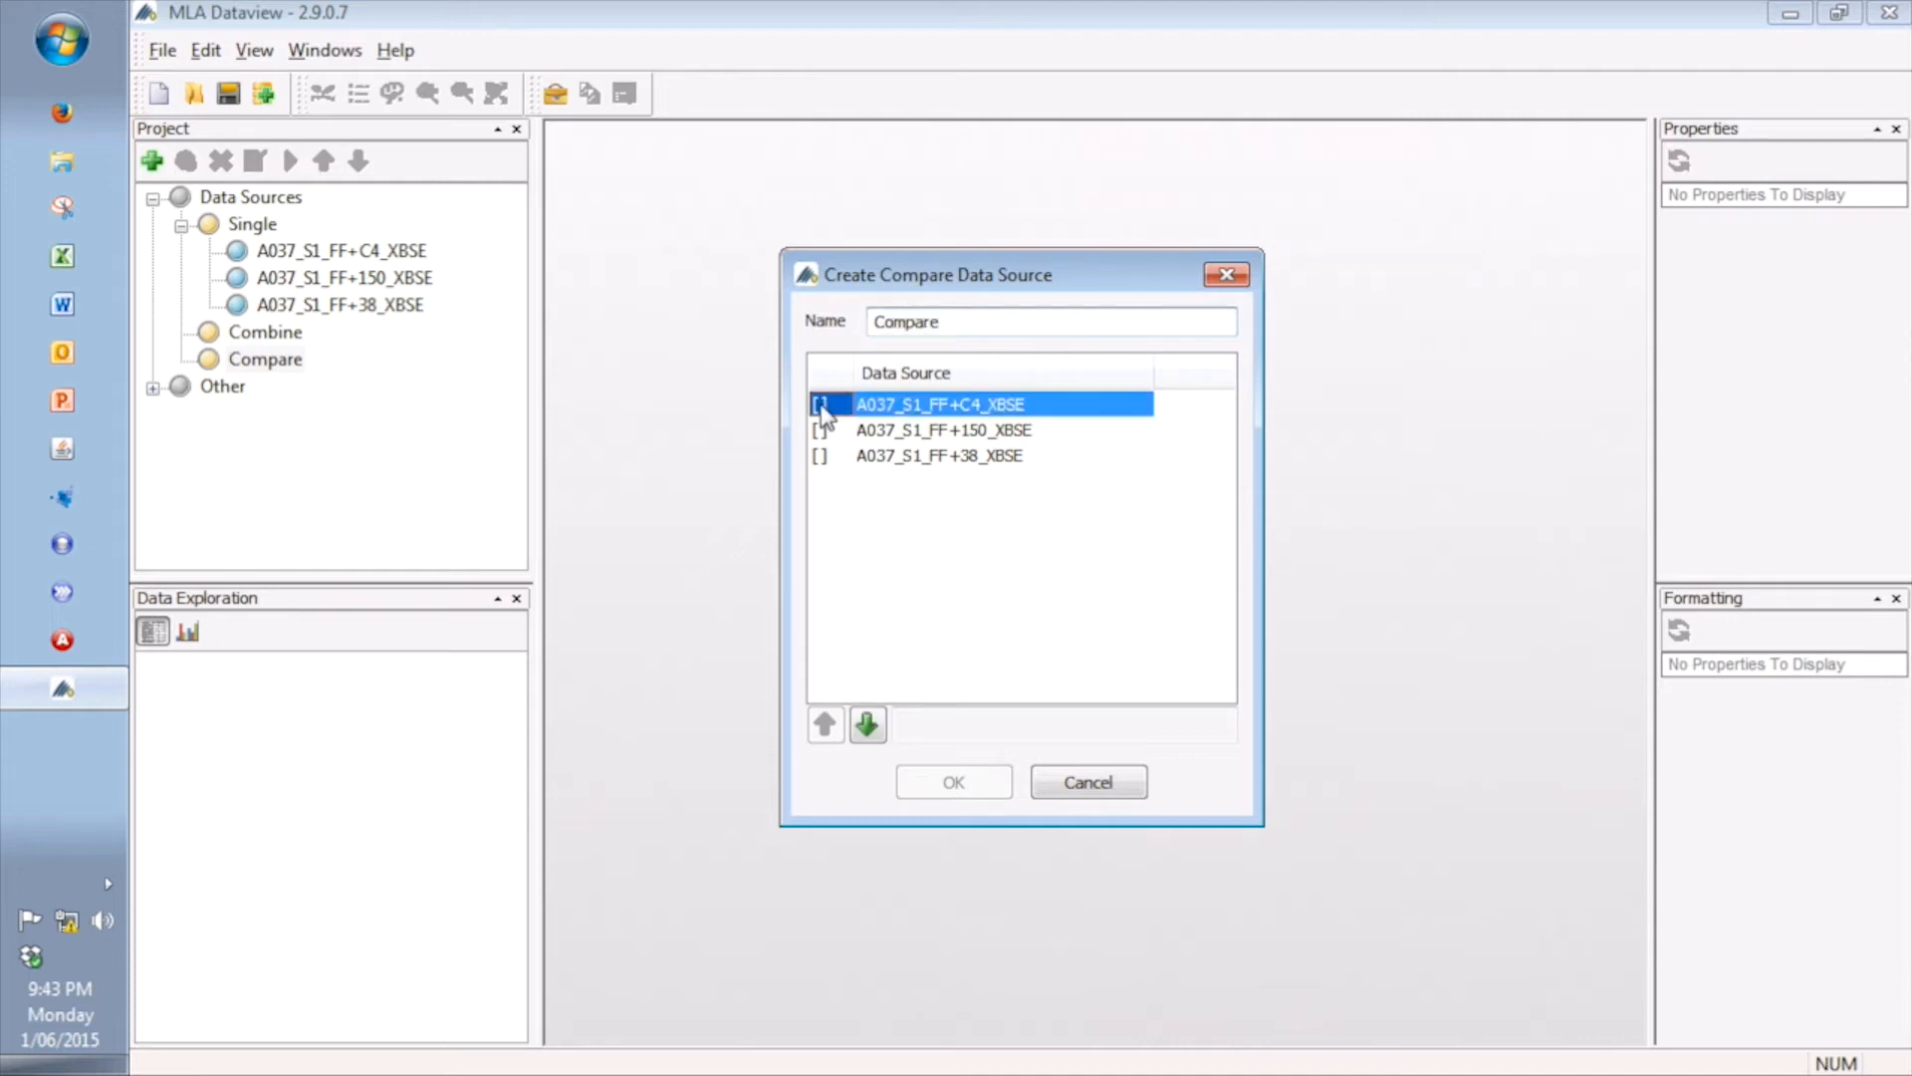
click(822, 434)
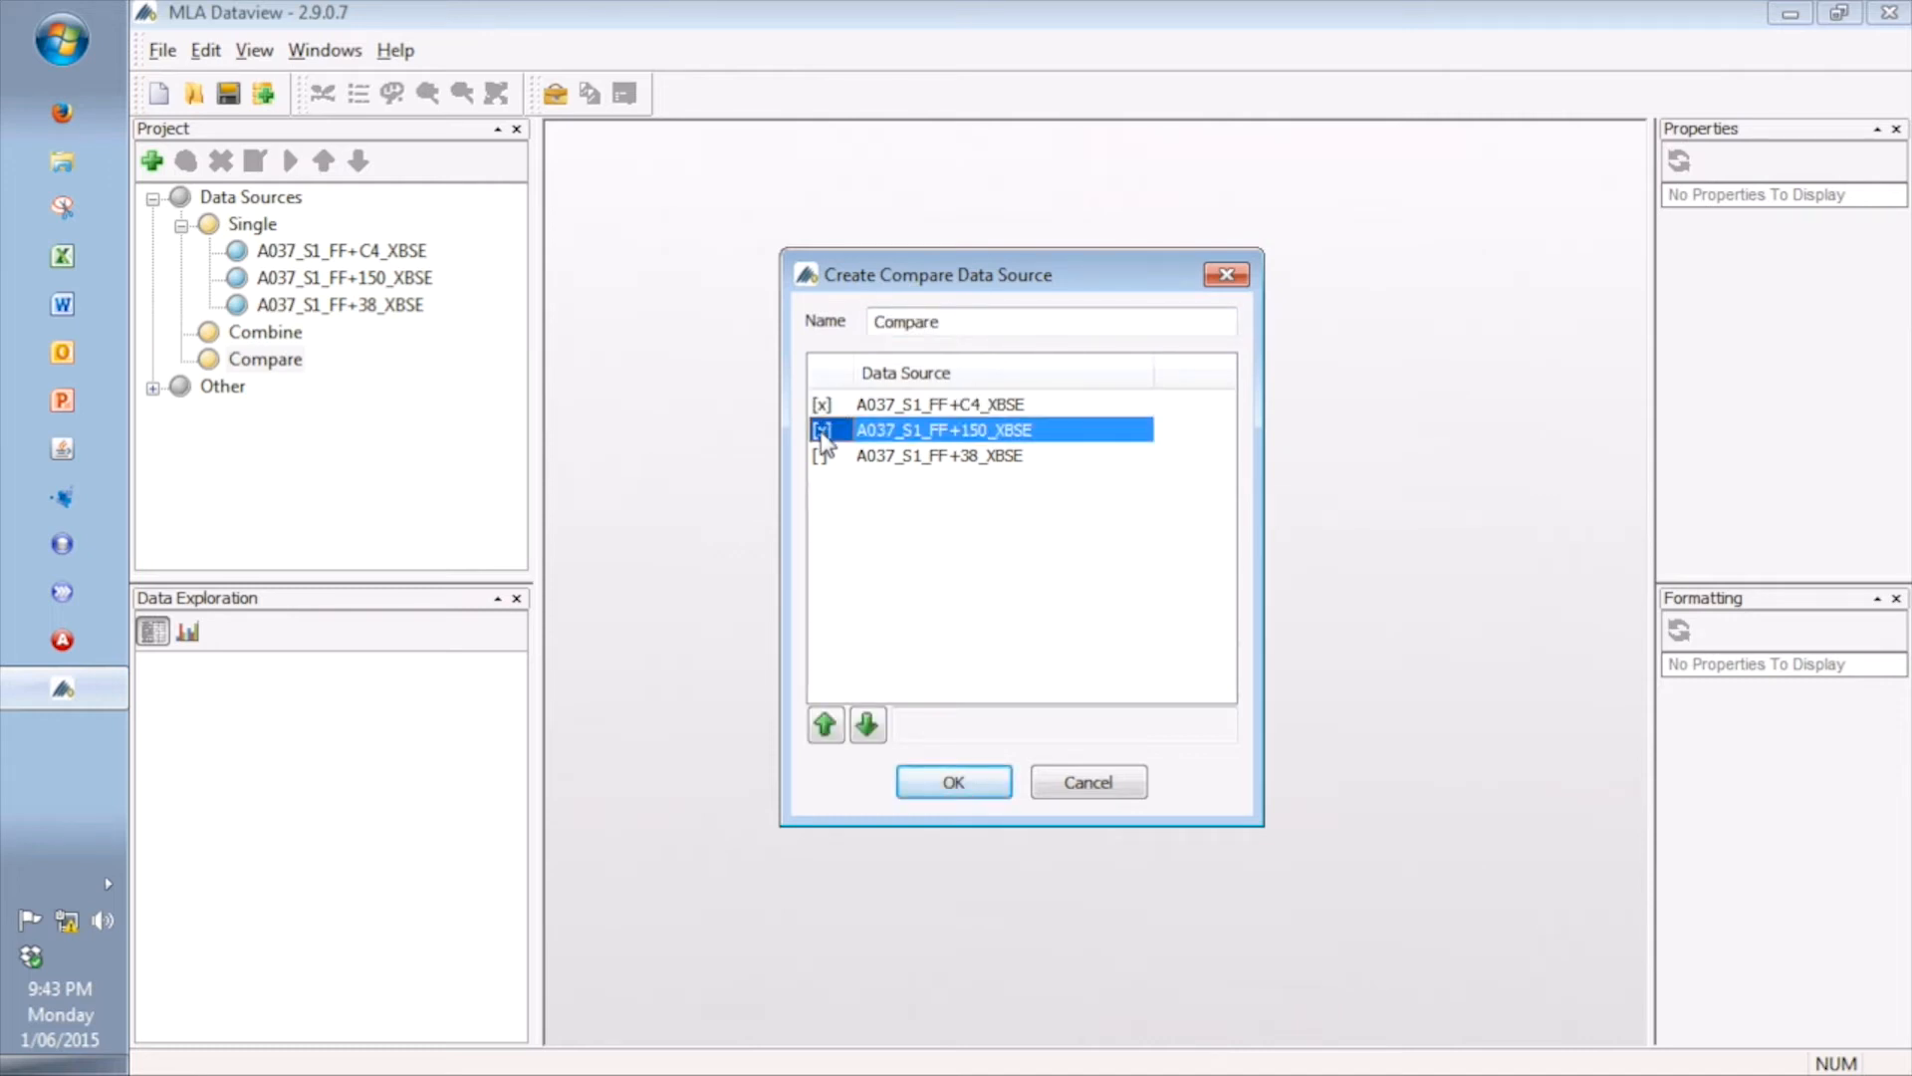
click(822, 460)
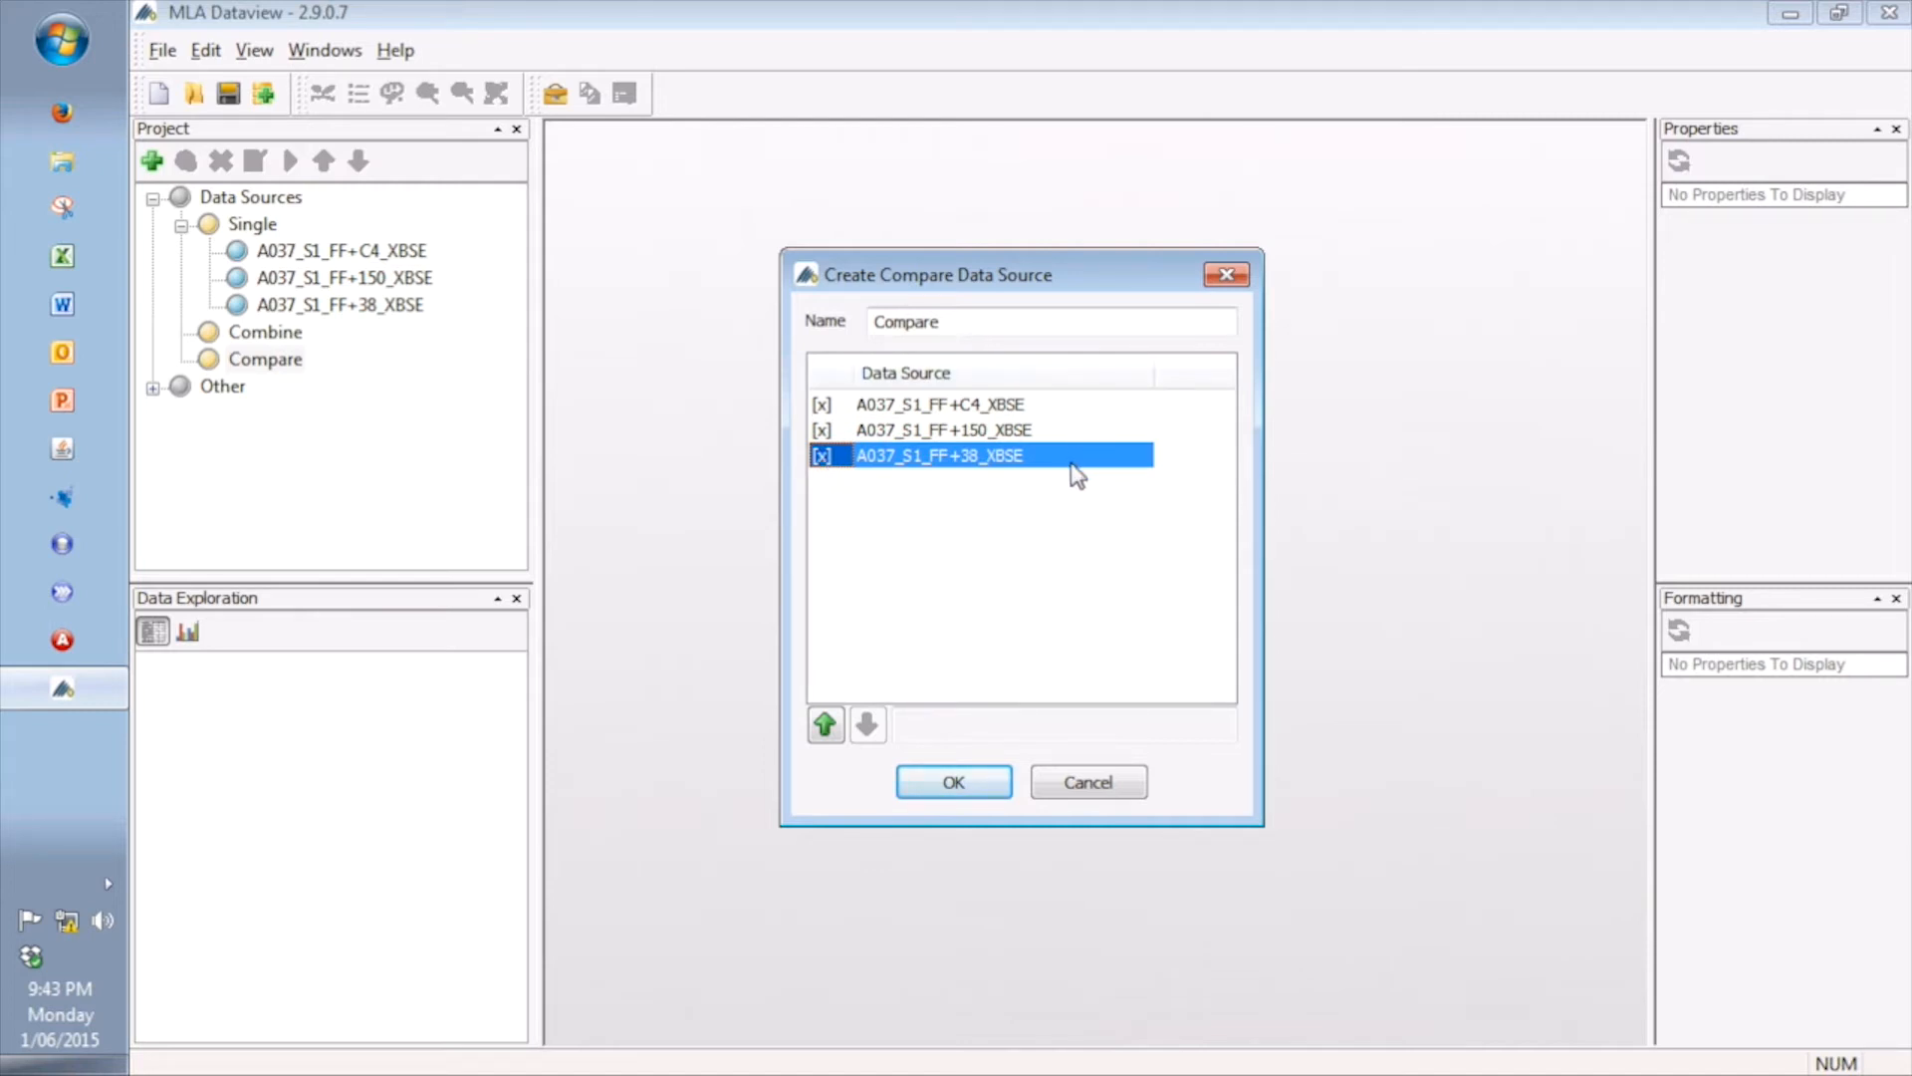
click(1136, 608)
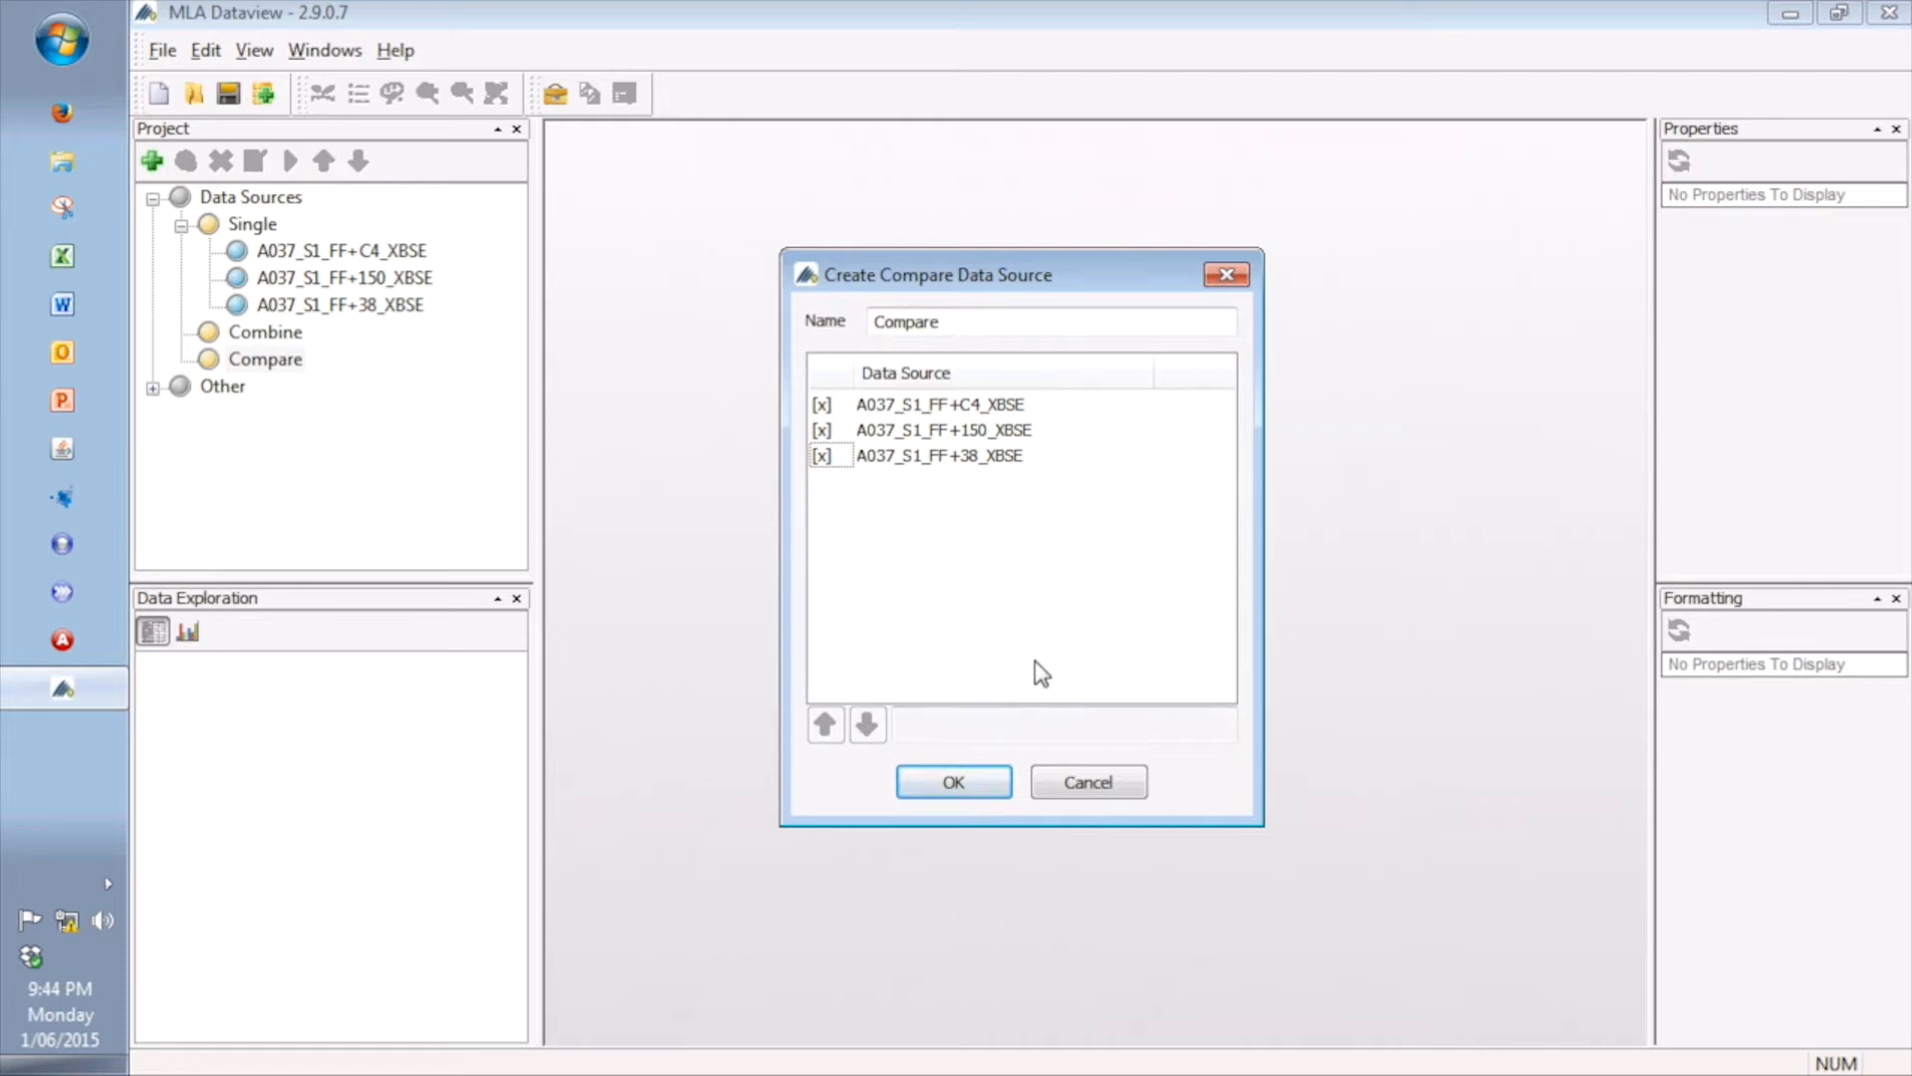
Reorder the compared sources as A037_S1_FF+150_XBSE, A037_S1_FF+38_XBSE, A037_S1_FF+C4_XBSE.
click(1028, 433)
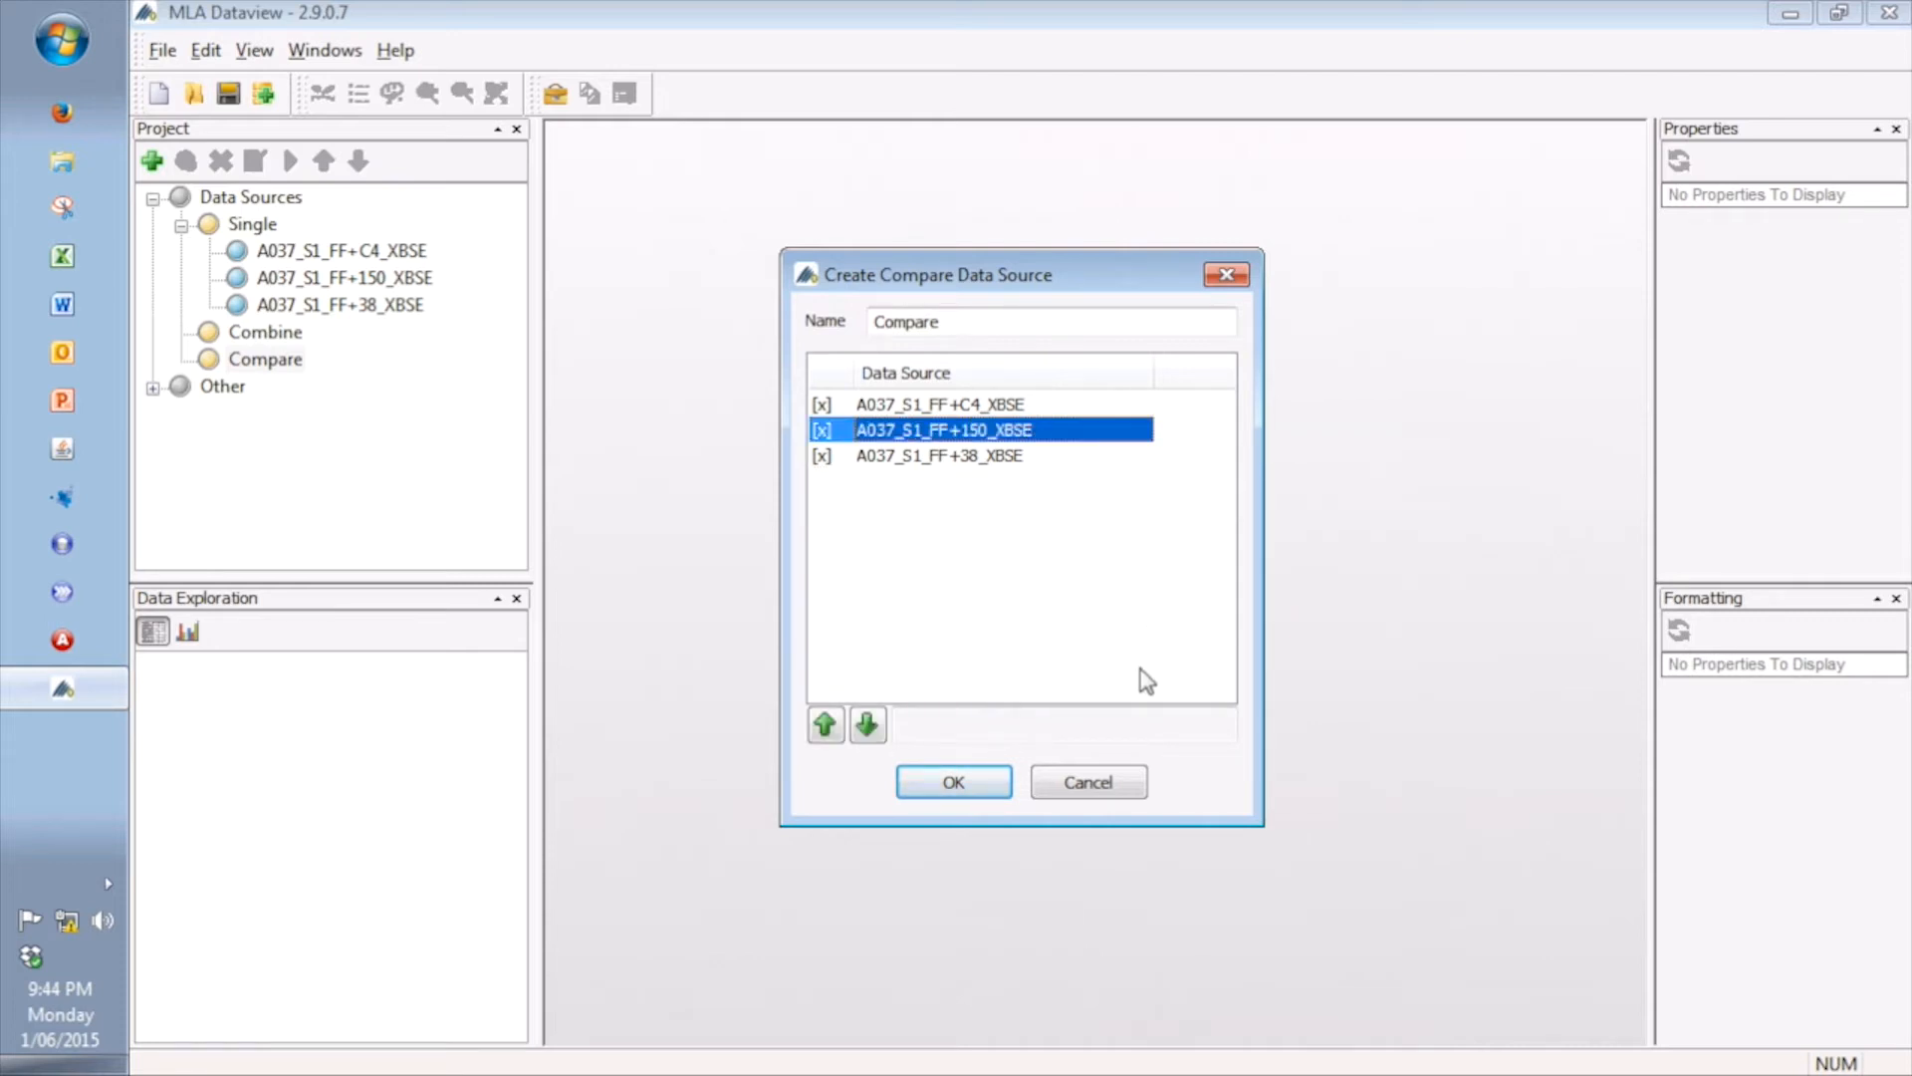
click(824, 727)
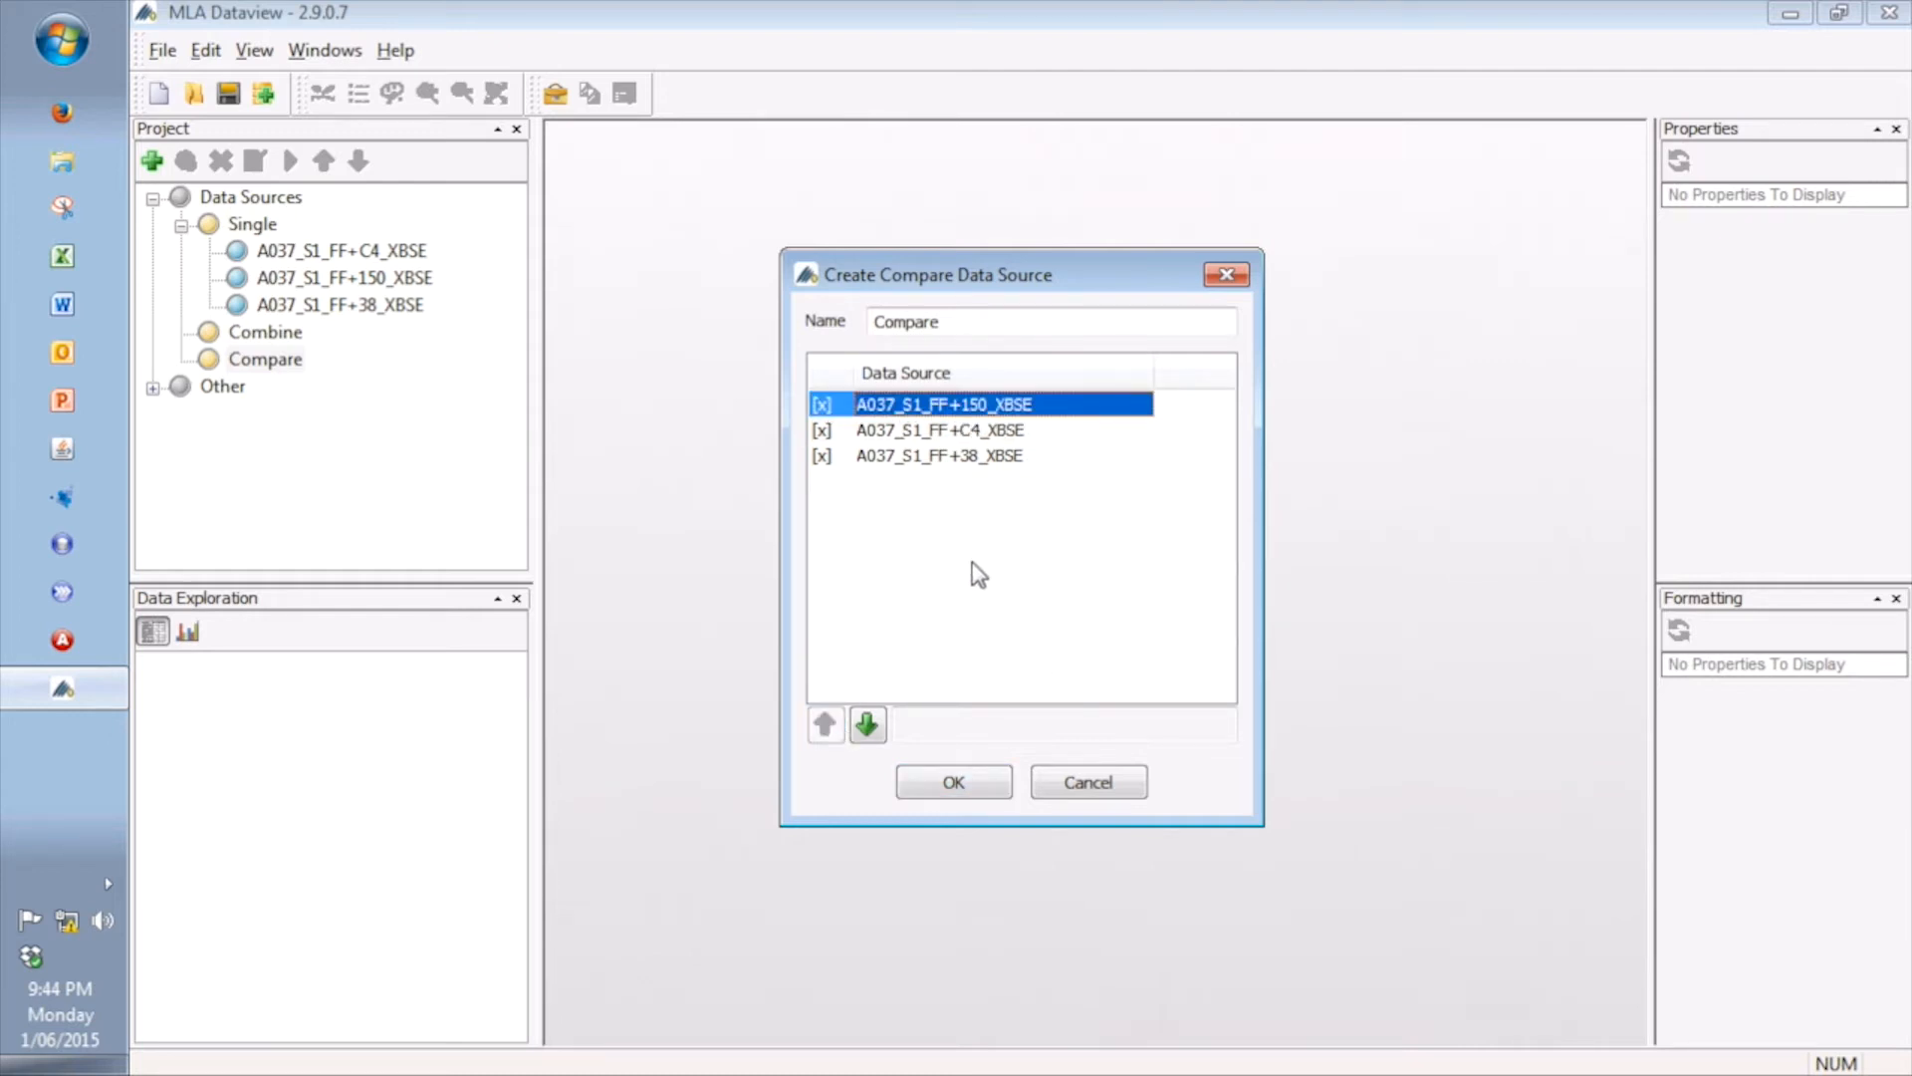
click(999, 455)
click(824, 724)
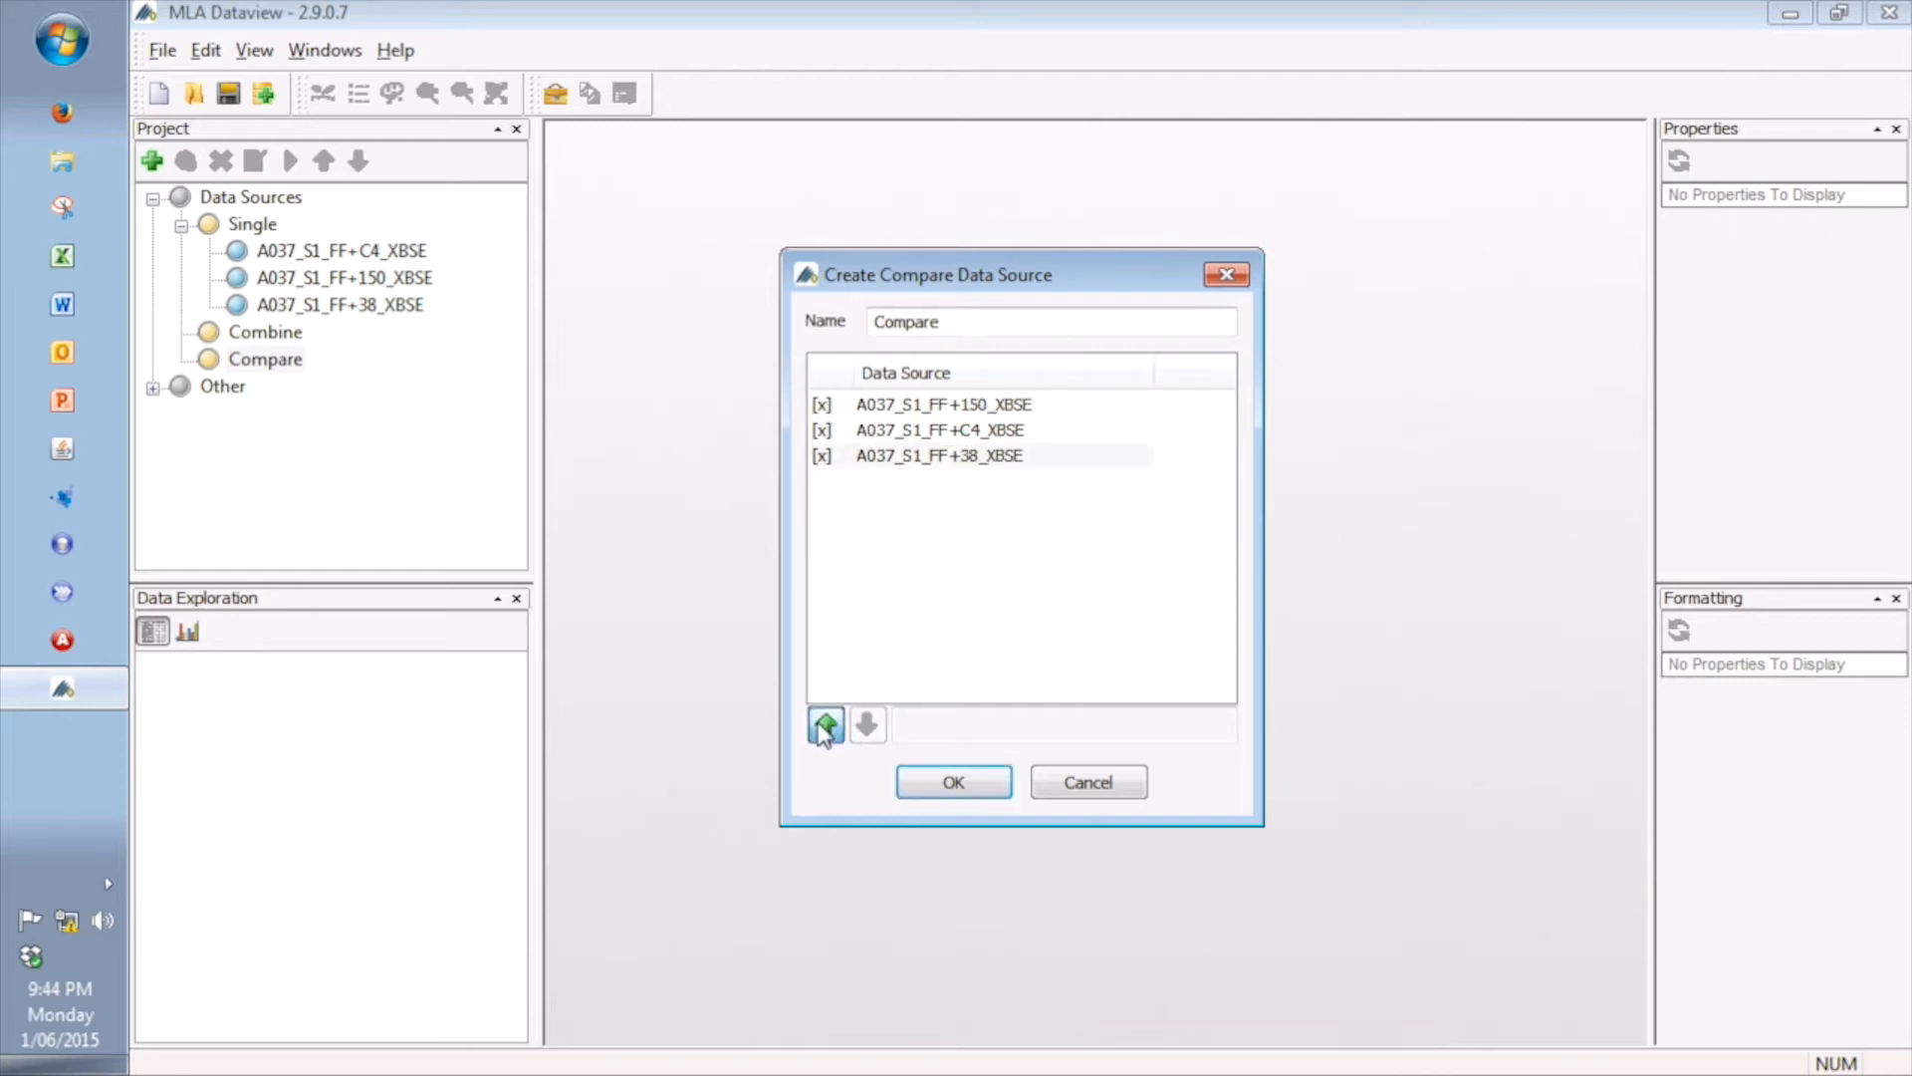
click(1113, 484)
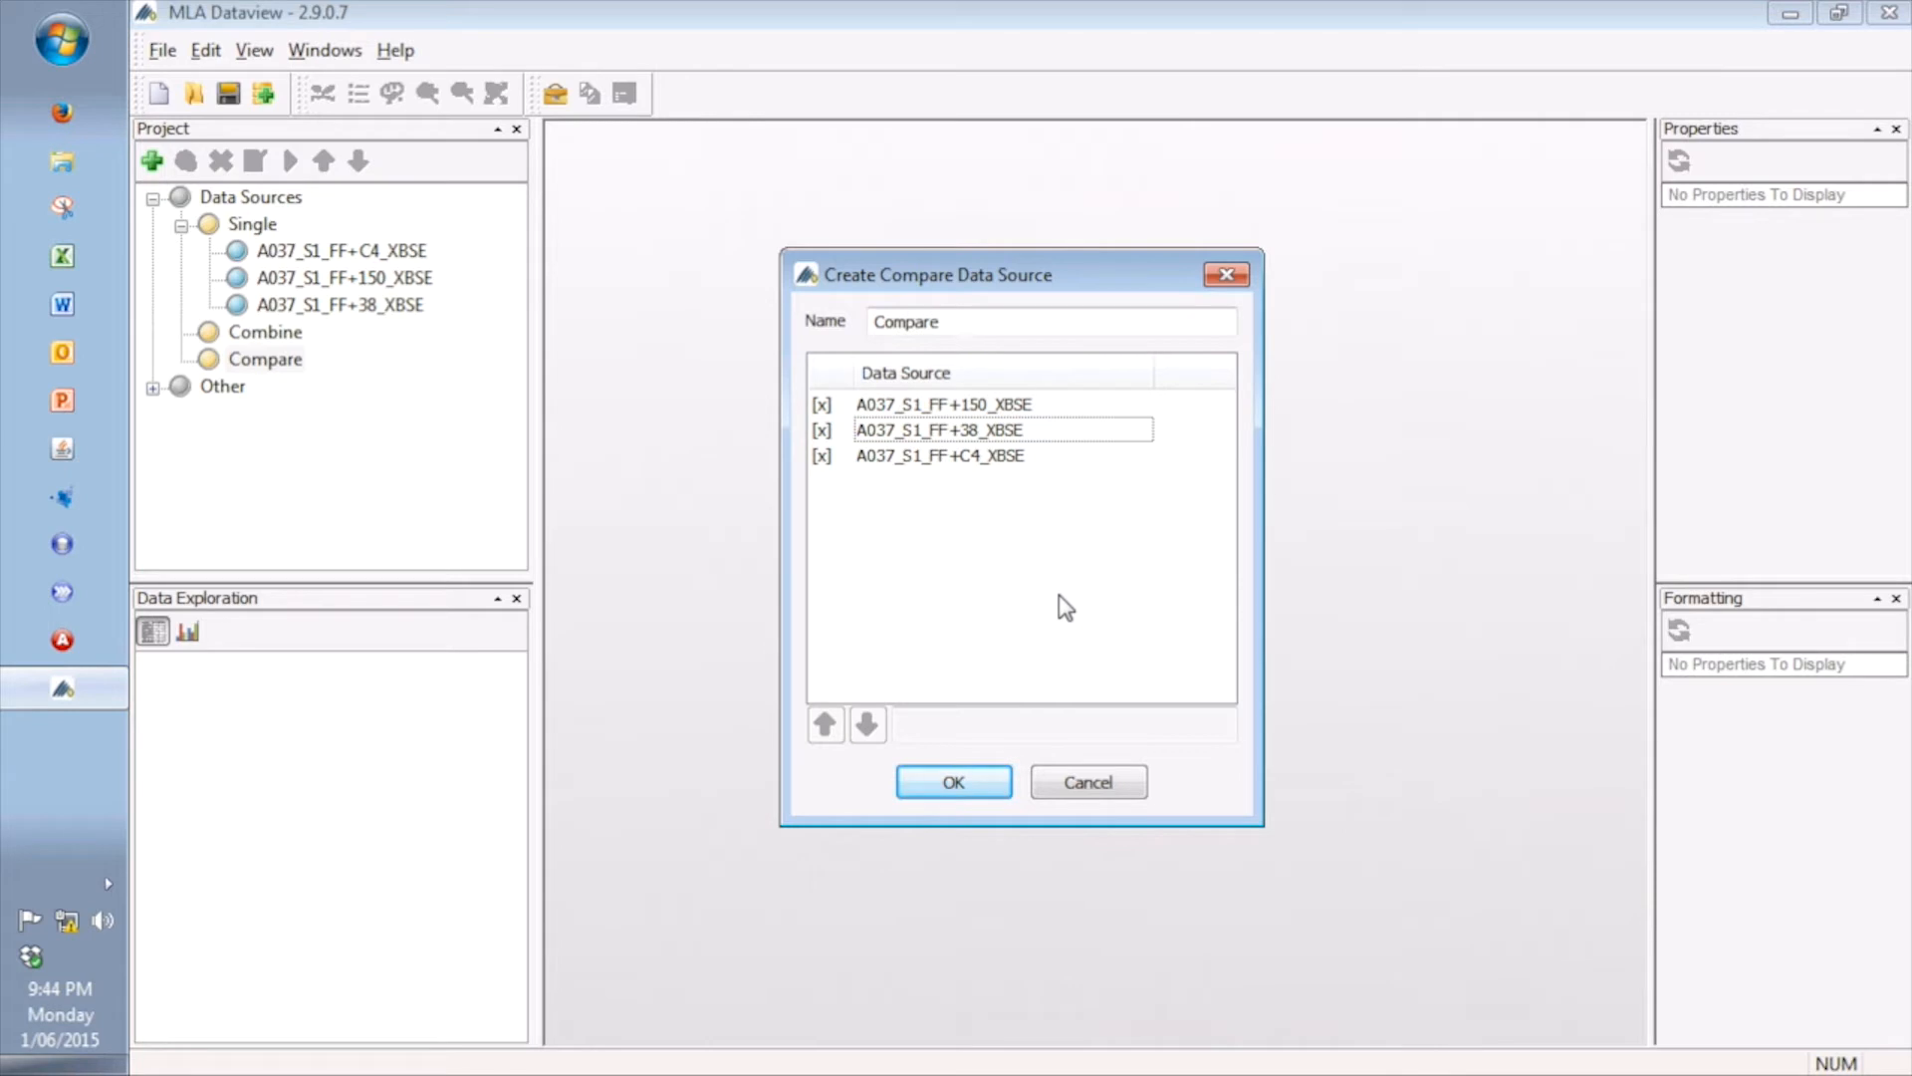
Name the compare data source "Compare all fractions" and create it.
click(1040, 322)
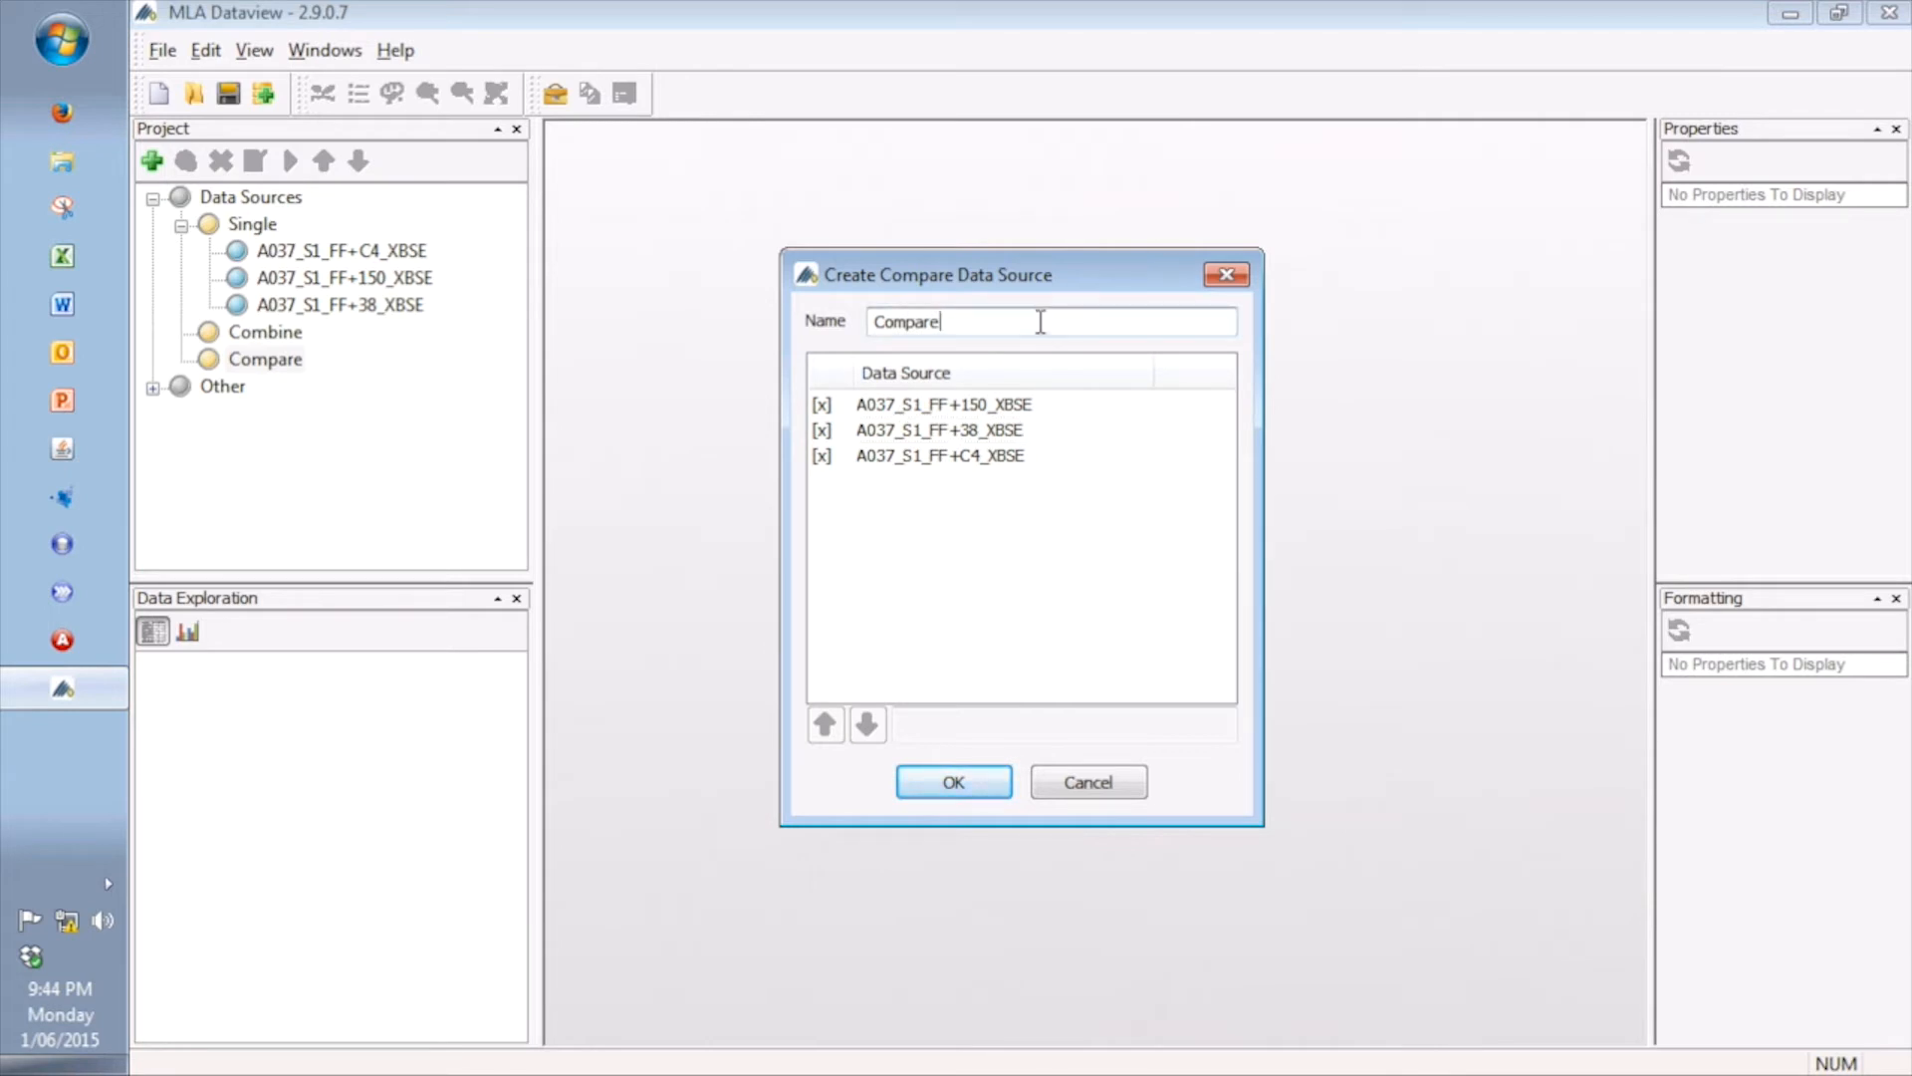
text(all f)
click(972, 787)
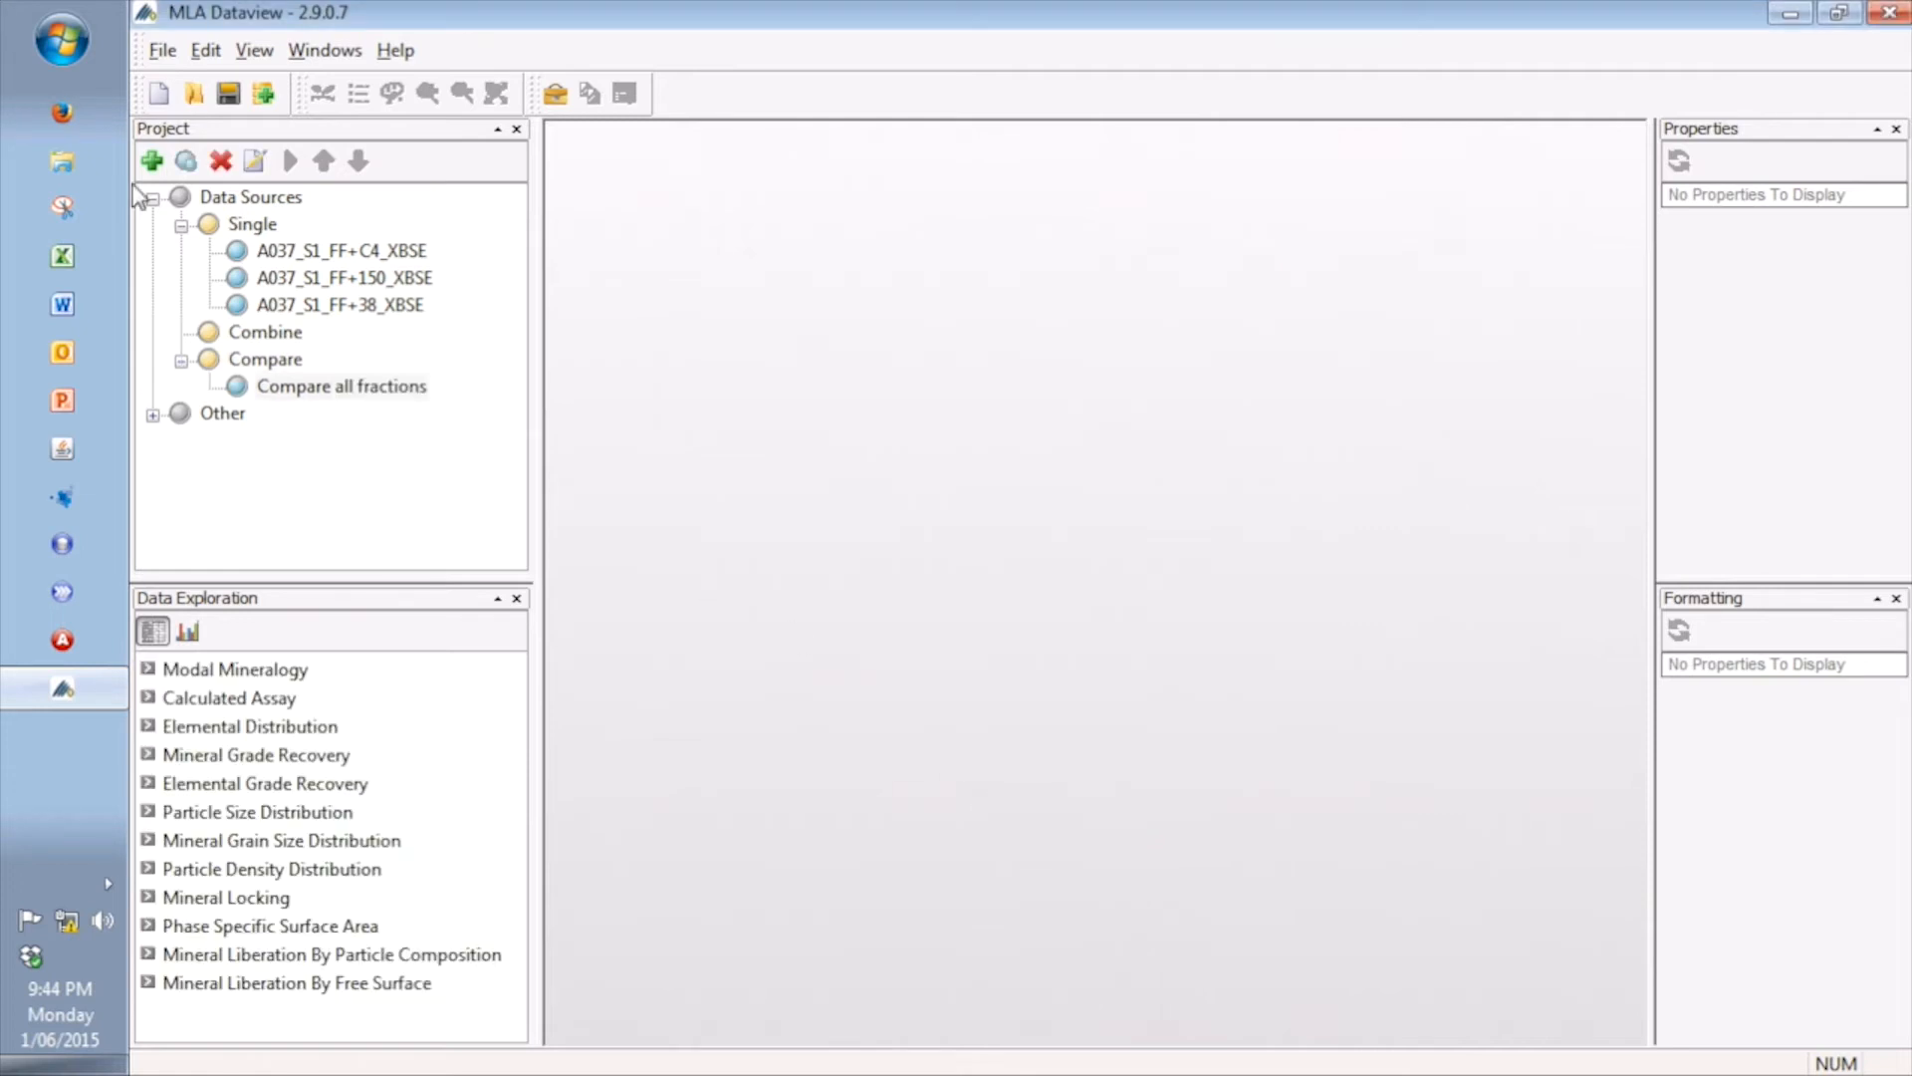
View the Calculated Assay table for the Compare all fractions data source and close it.
click(307, 389)
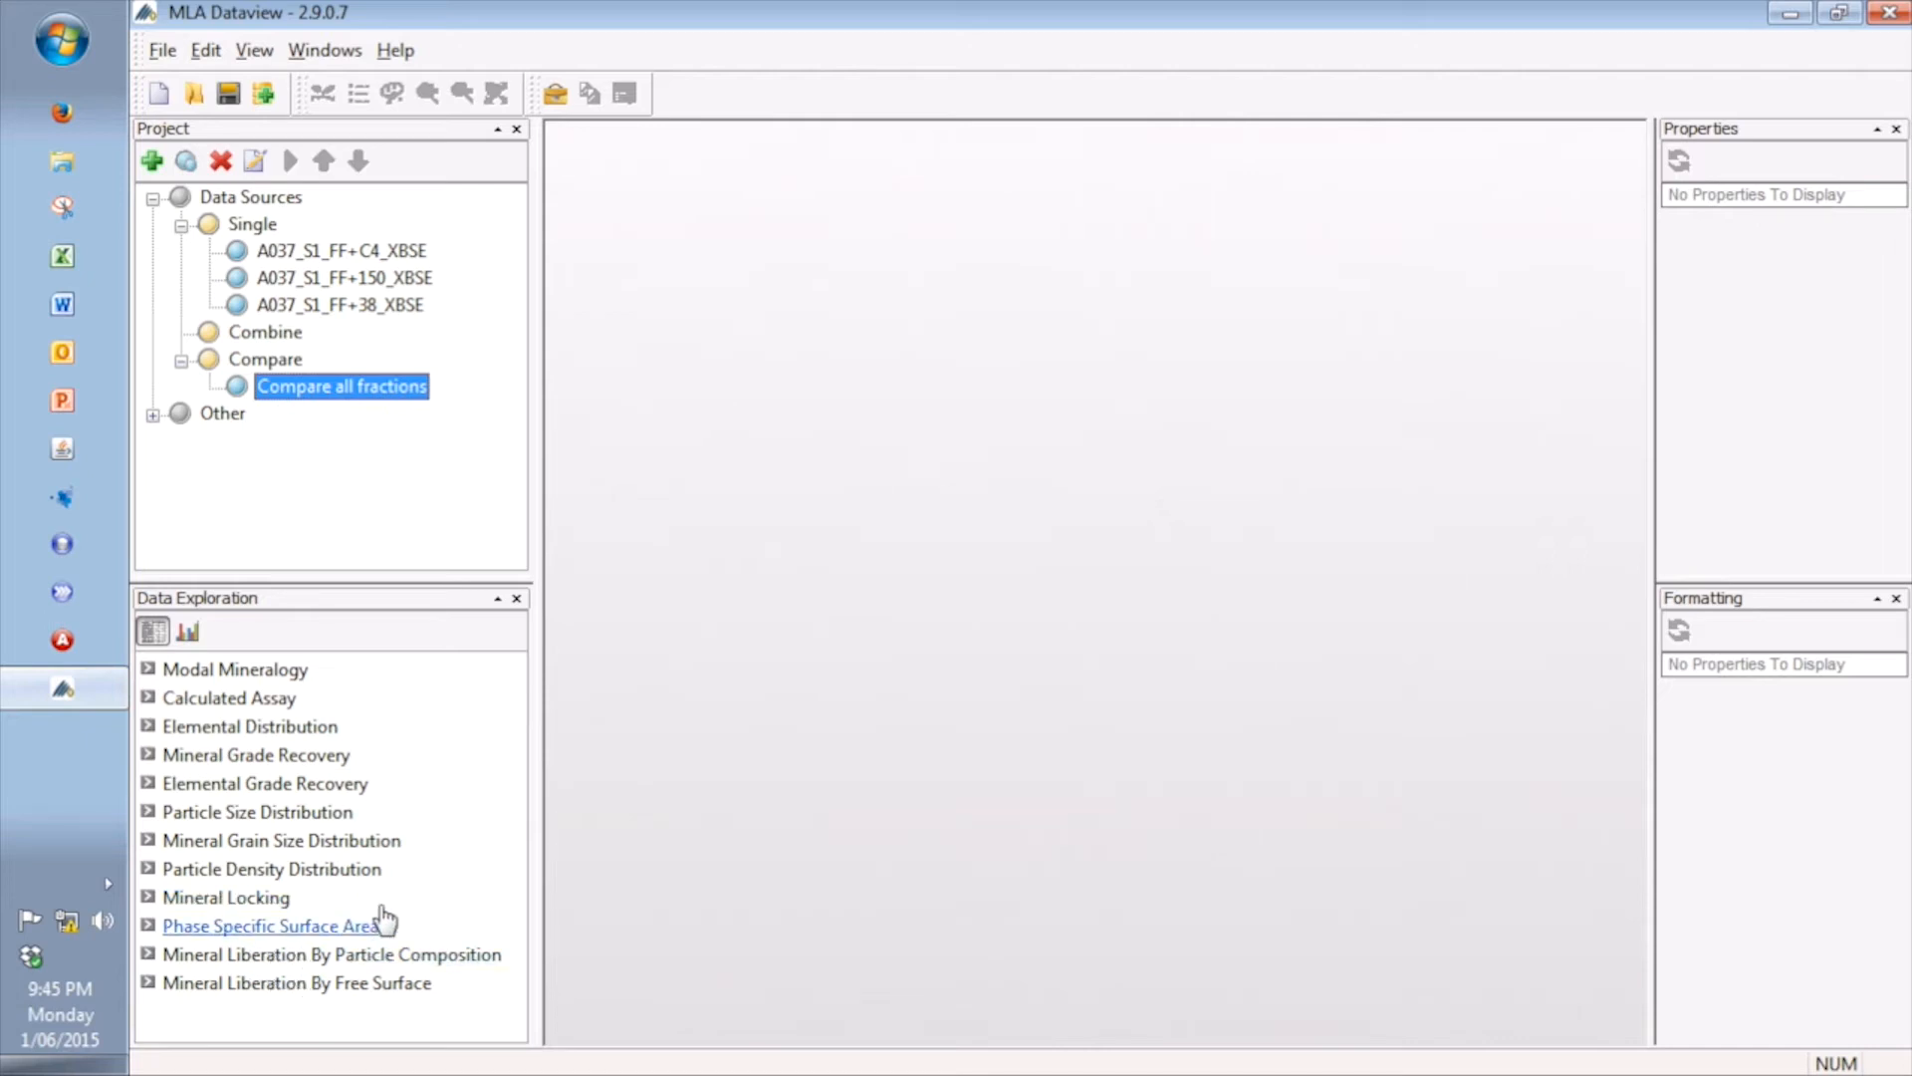
click(271, 699)
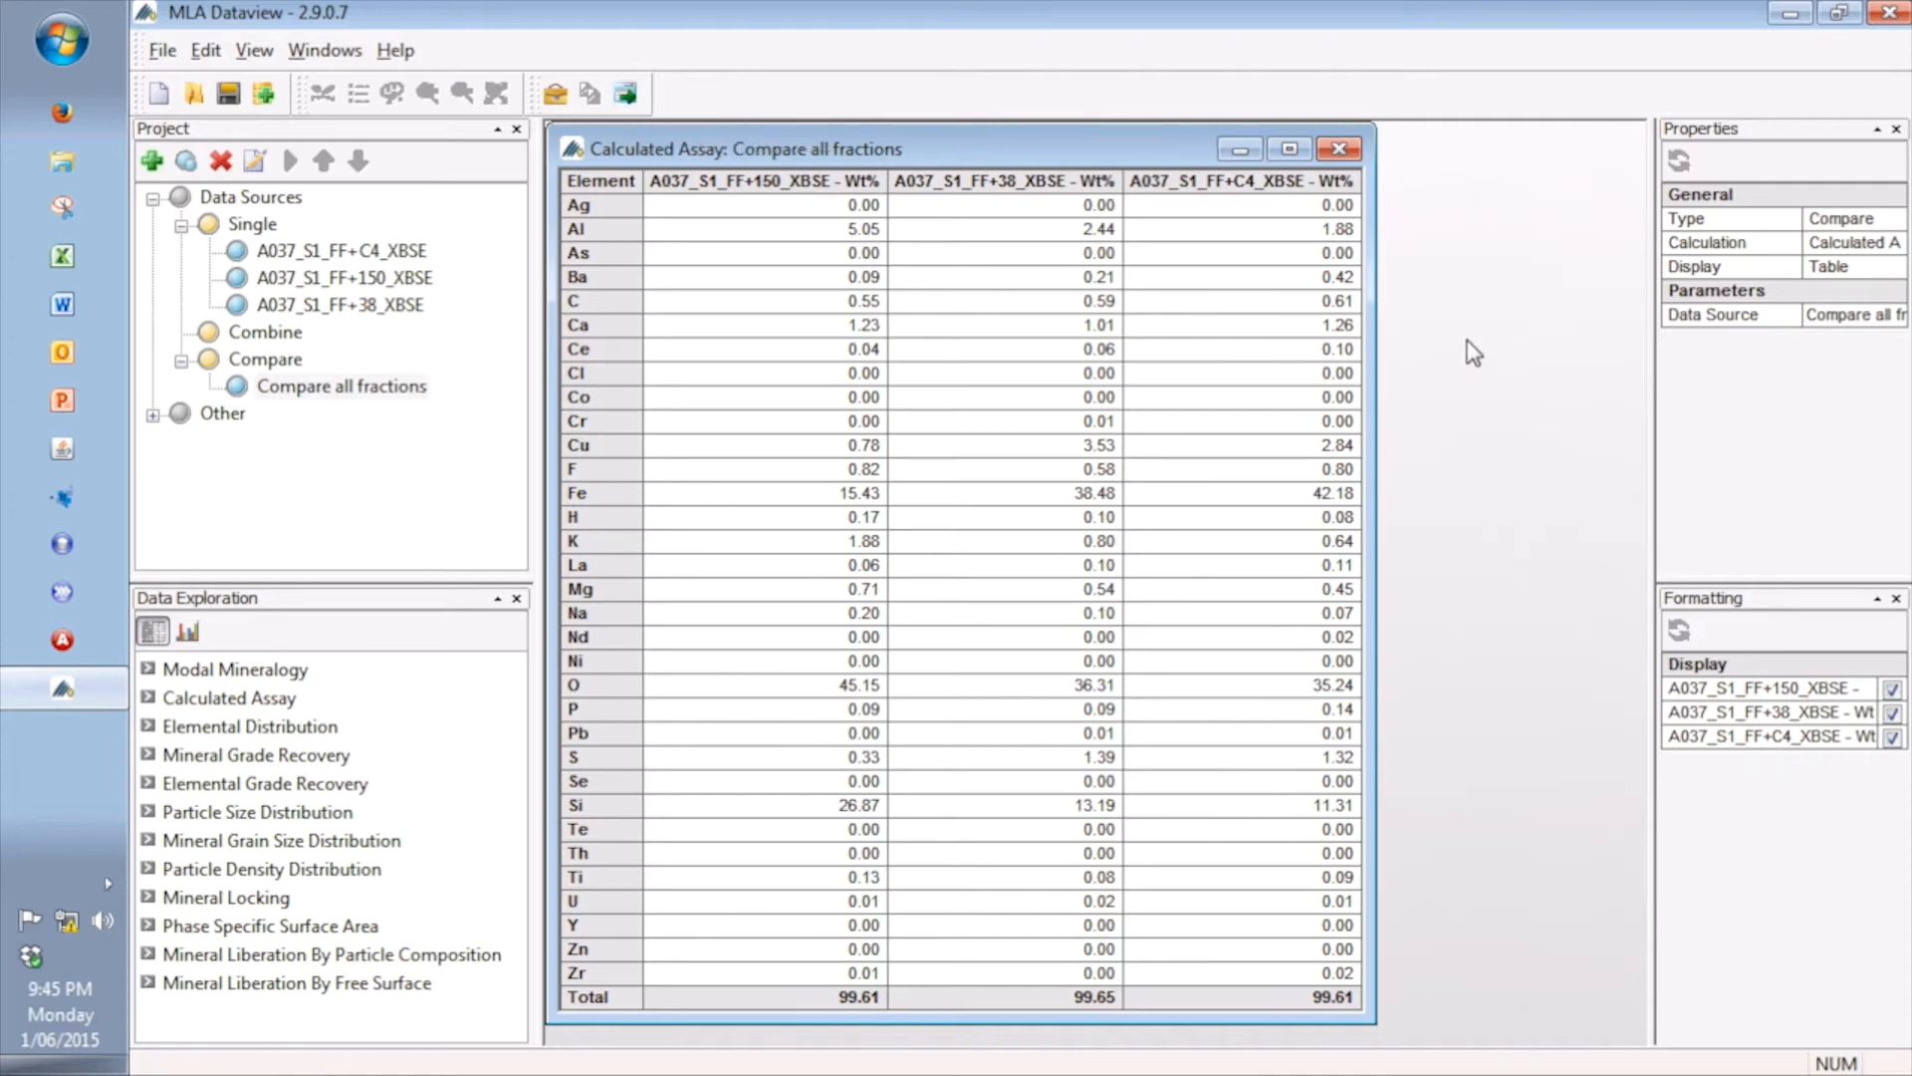
click(1340, 150)
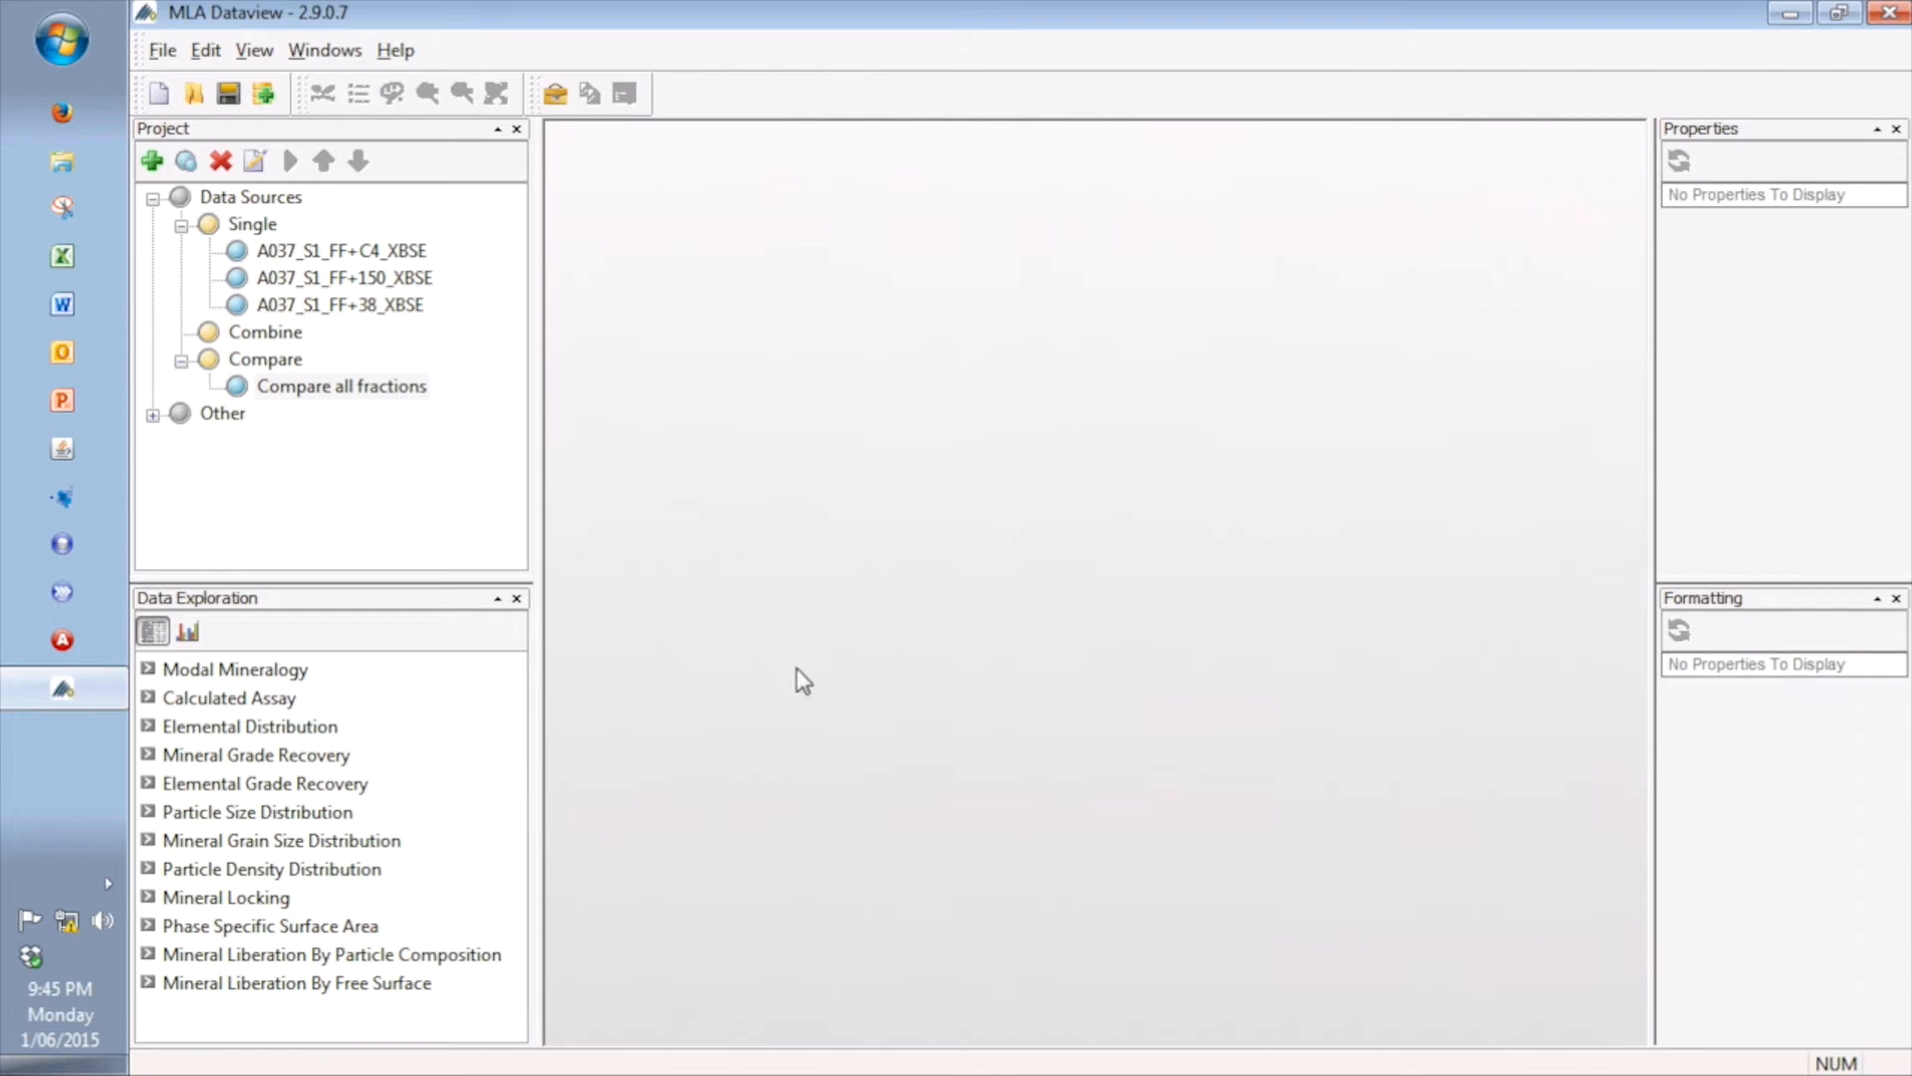
click(309, 389)
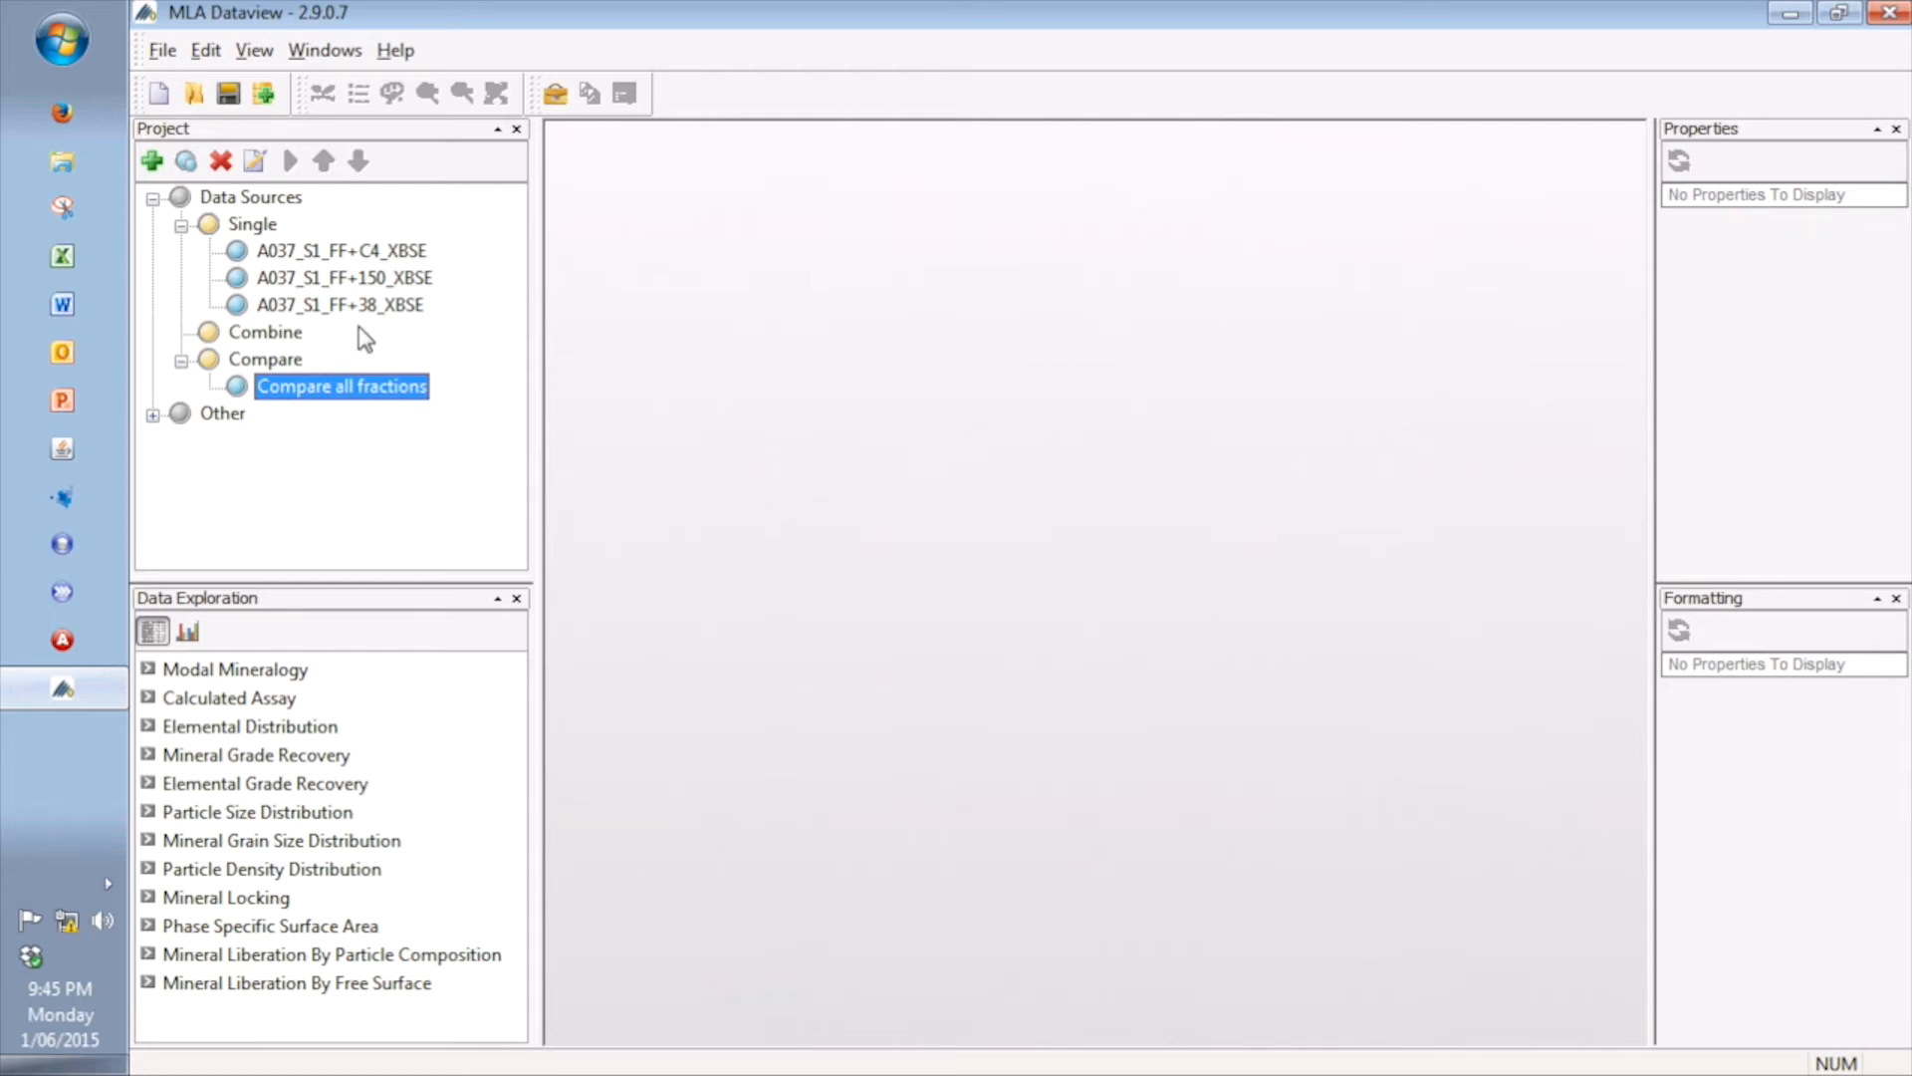
Start a new Combine data source that includes A037_S1_FF+C4_XBSE, A037_S1_FF+150_XBSE and A037_S1_FF+38_XBSE.
click(265, 340)
click(264, 336)
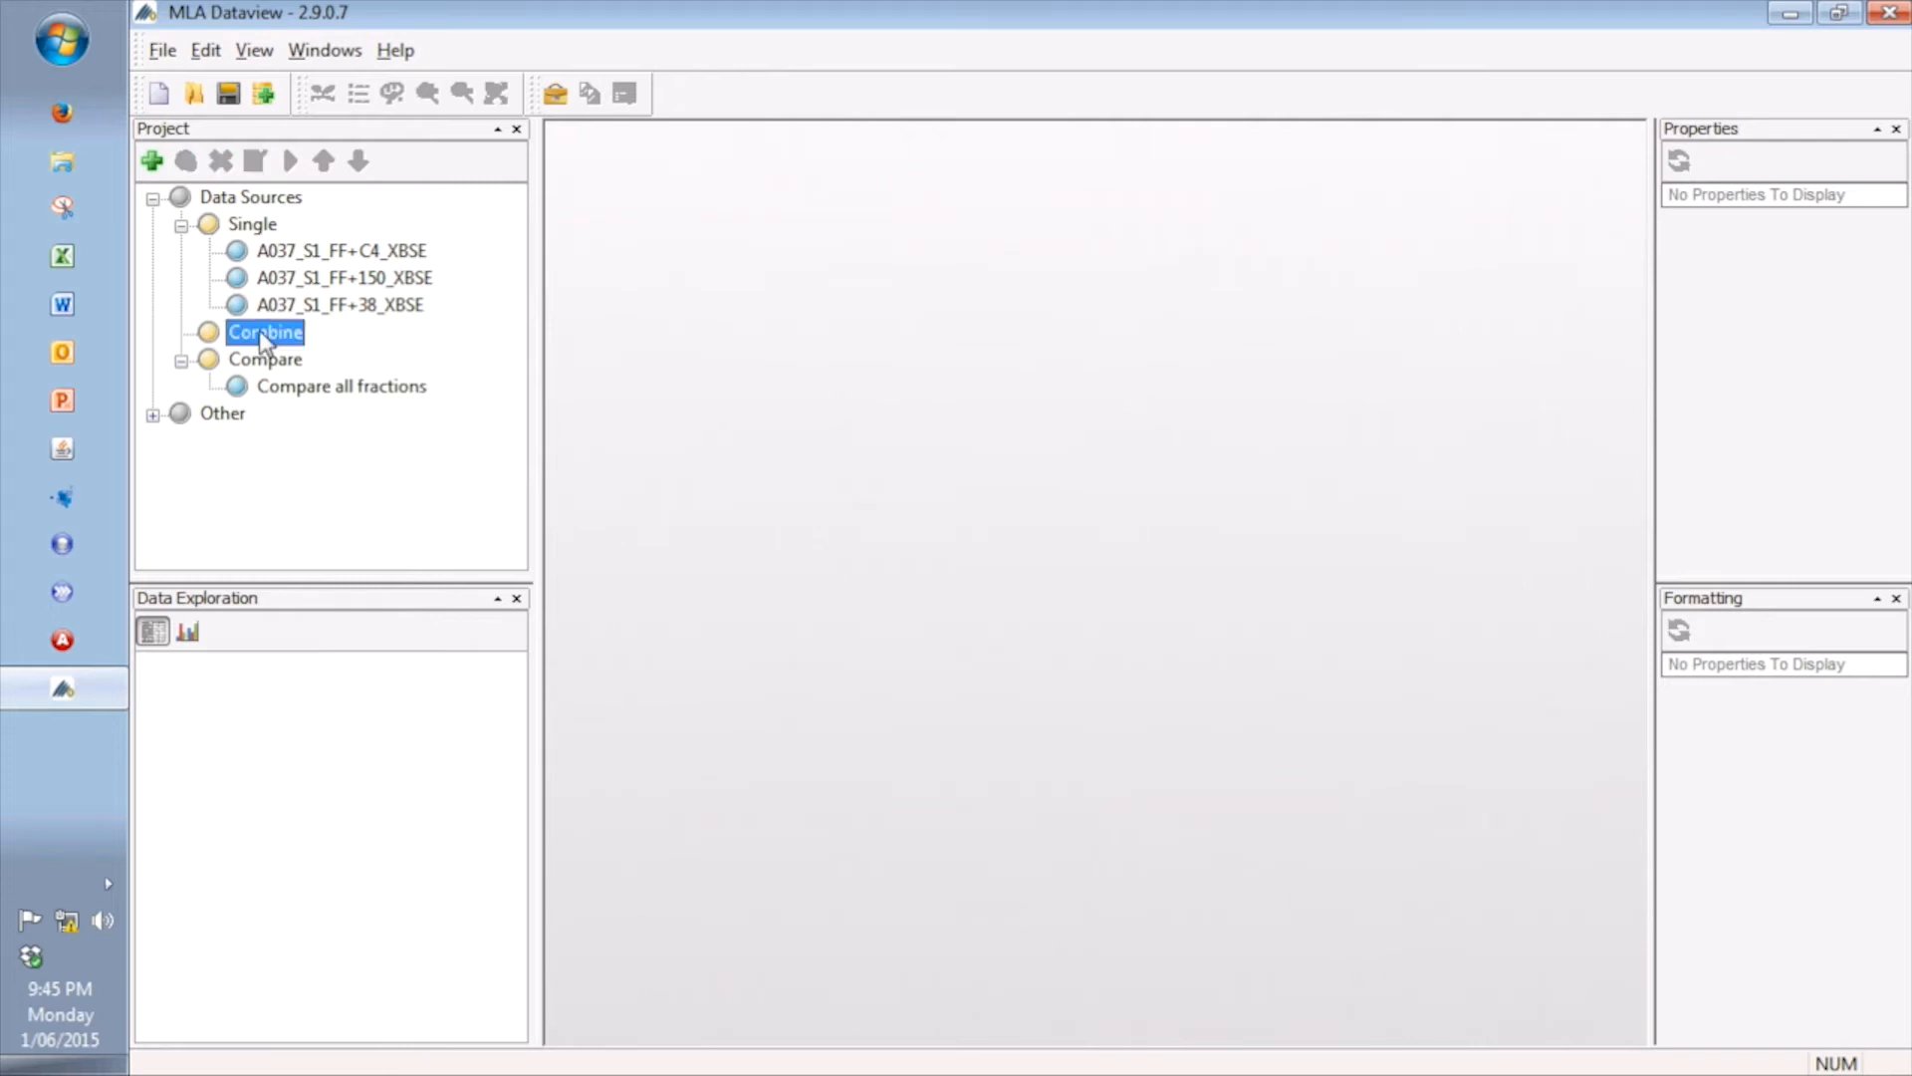
right_click(261, 338)
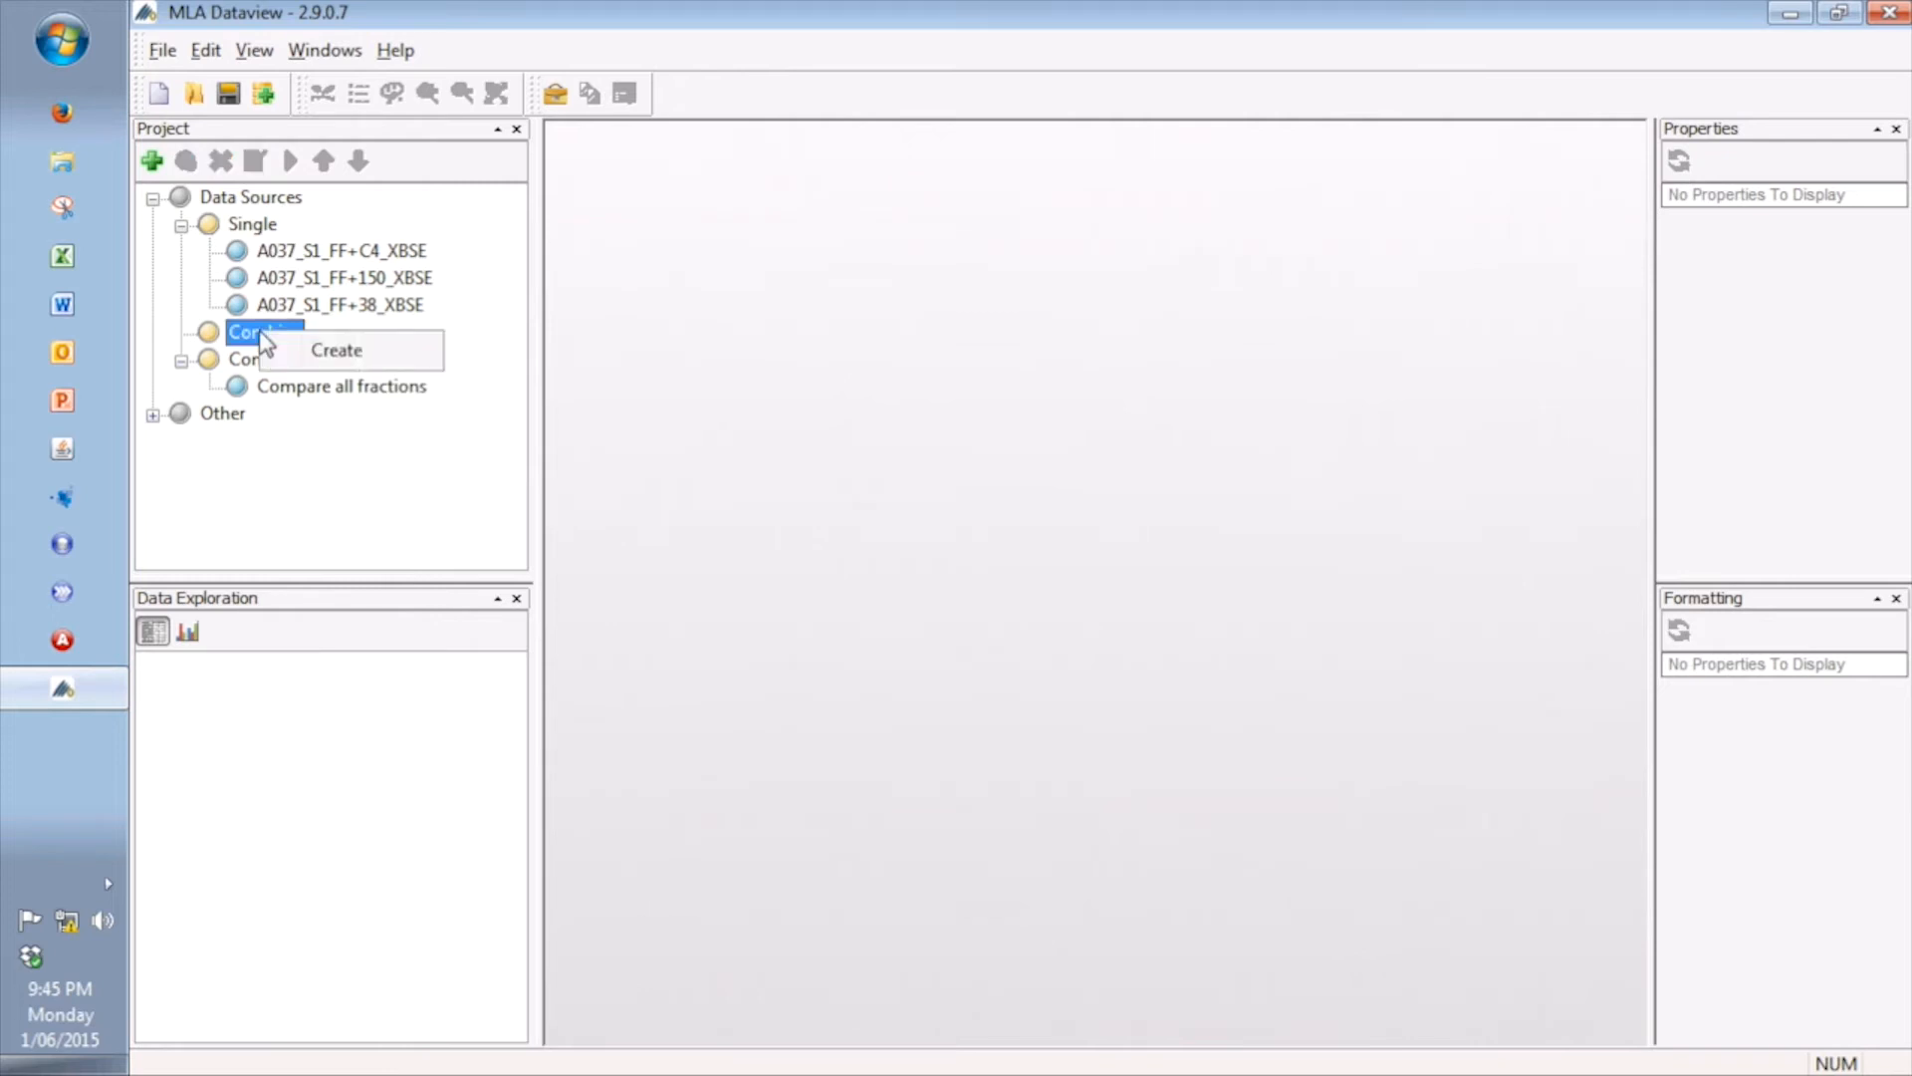
click(343, 360)
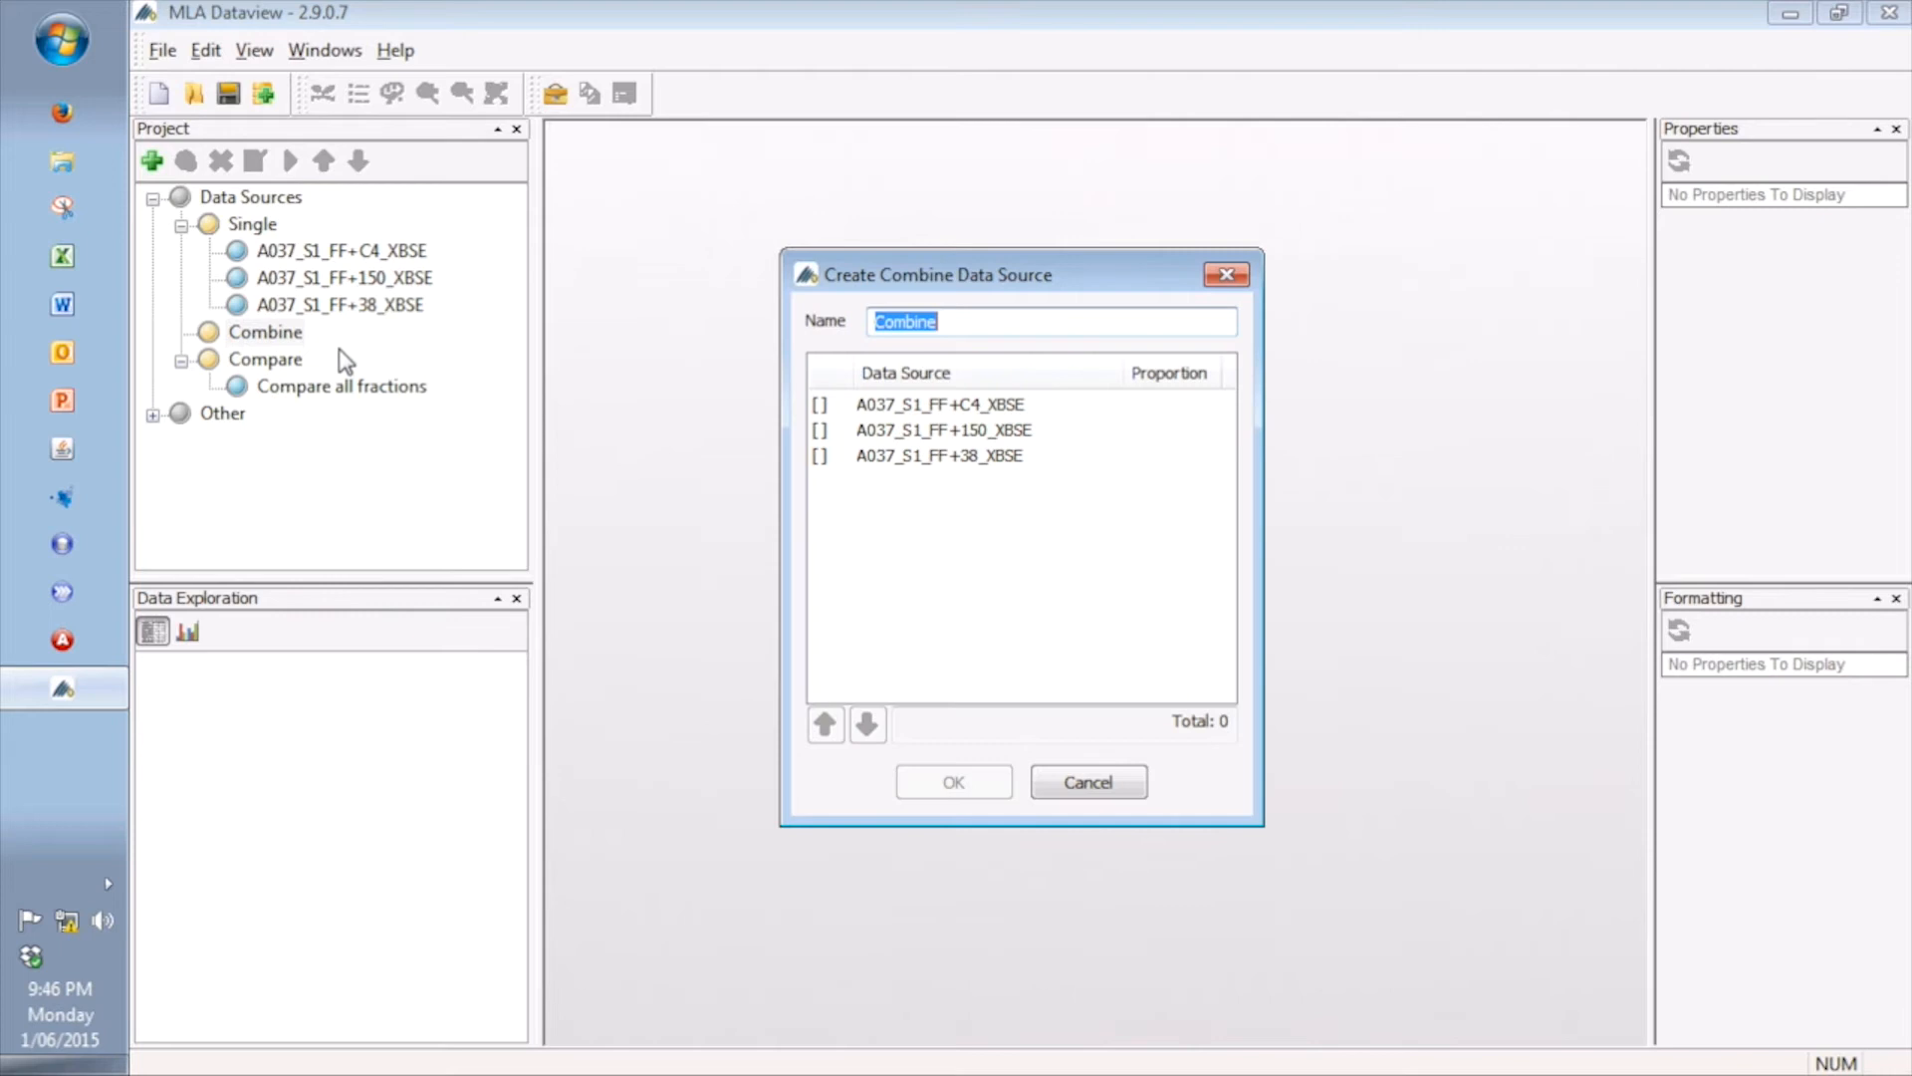
click(819, 407)
click(819, 431)
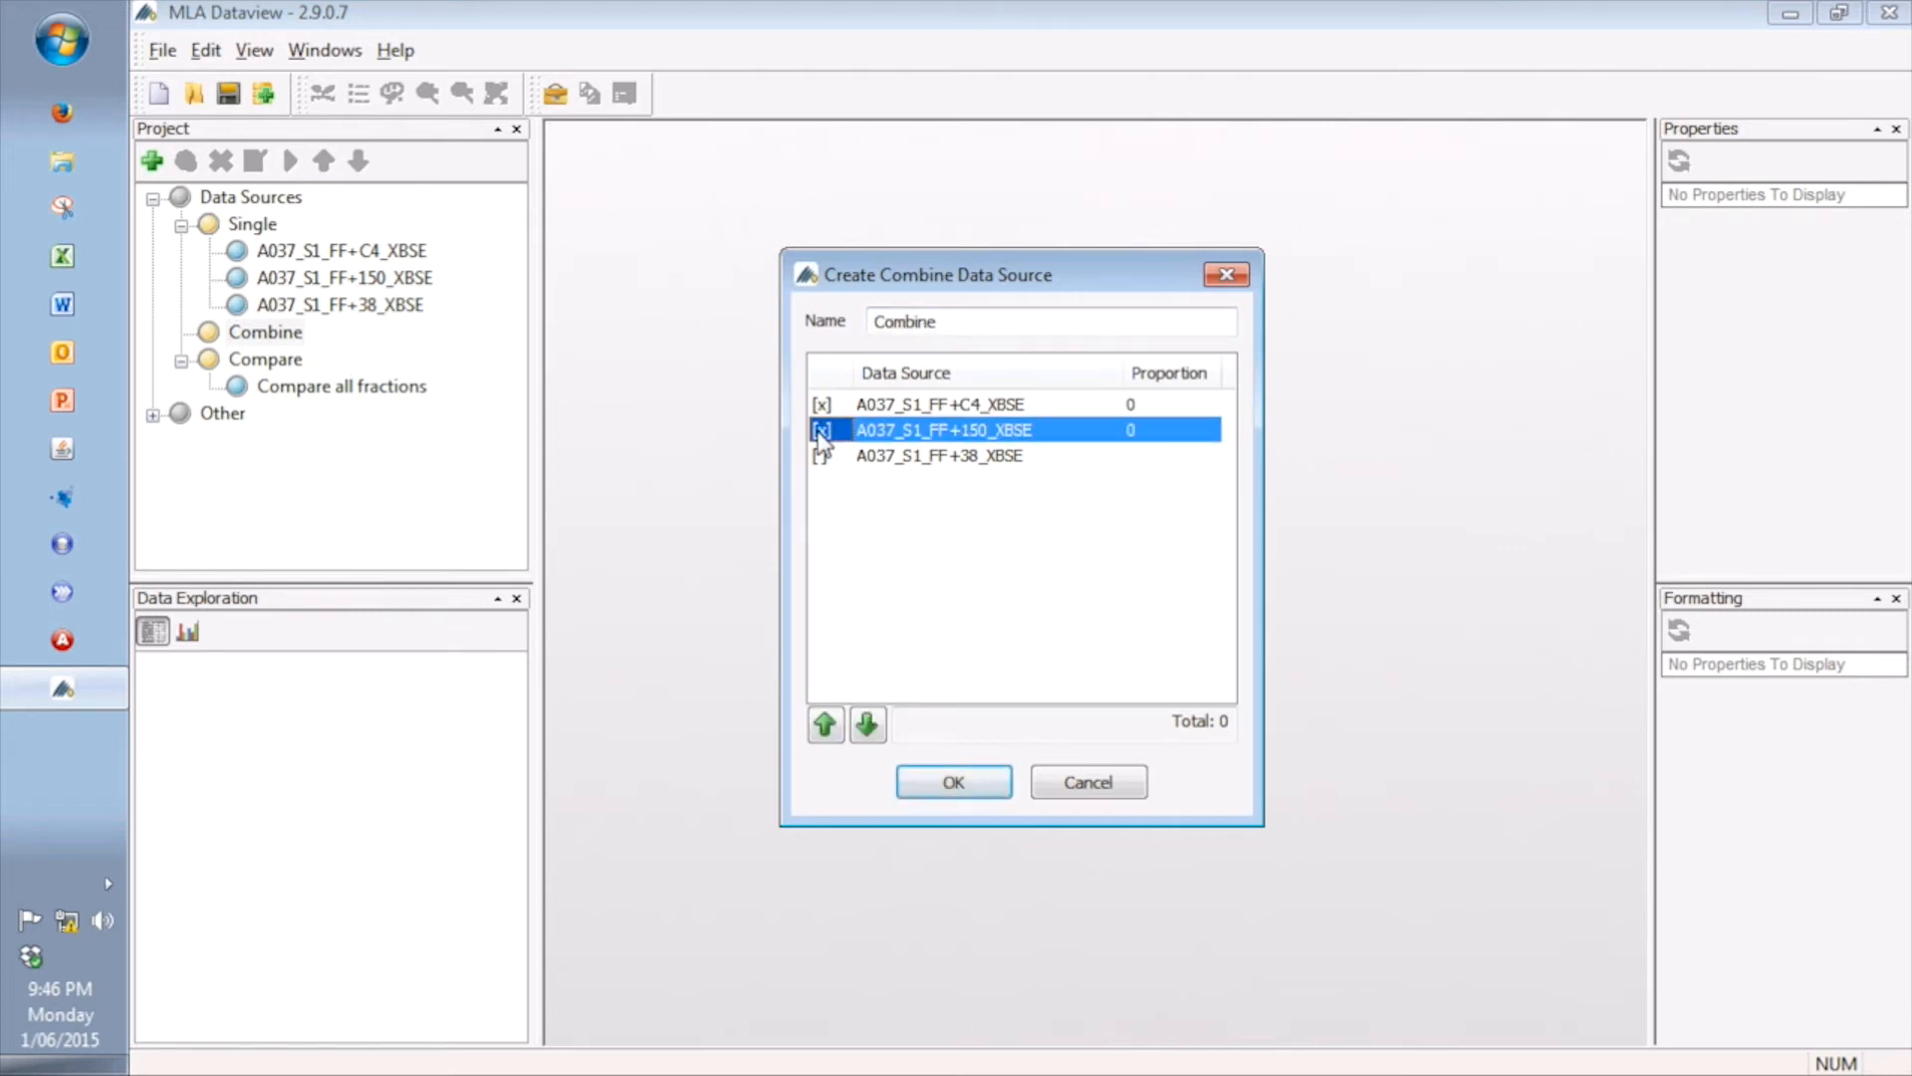
click(821, 459)
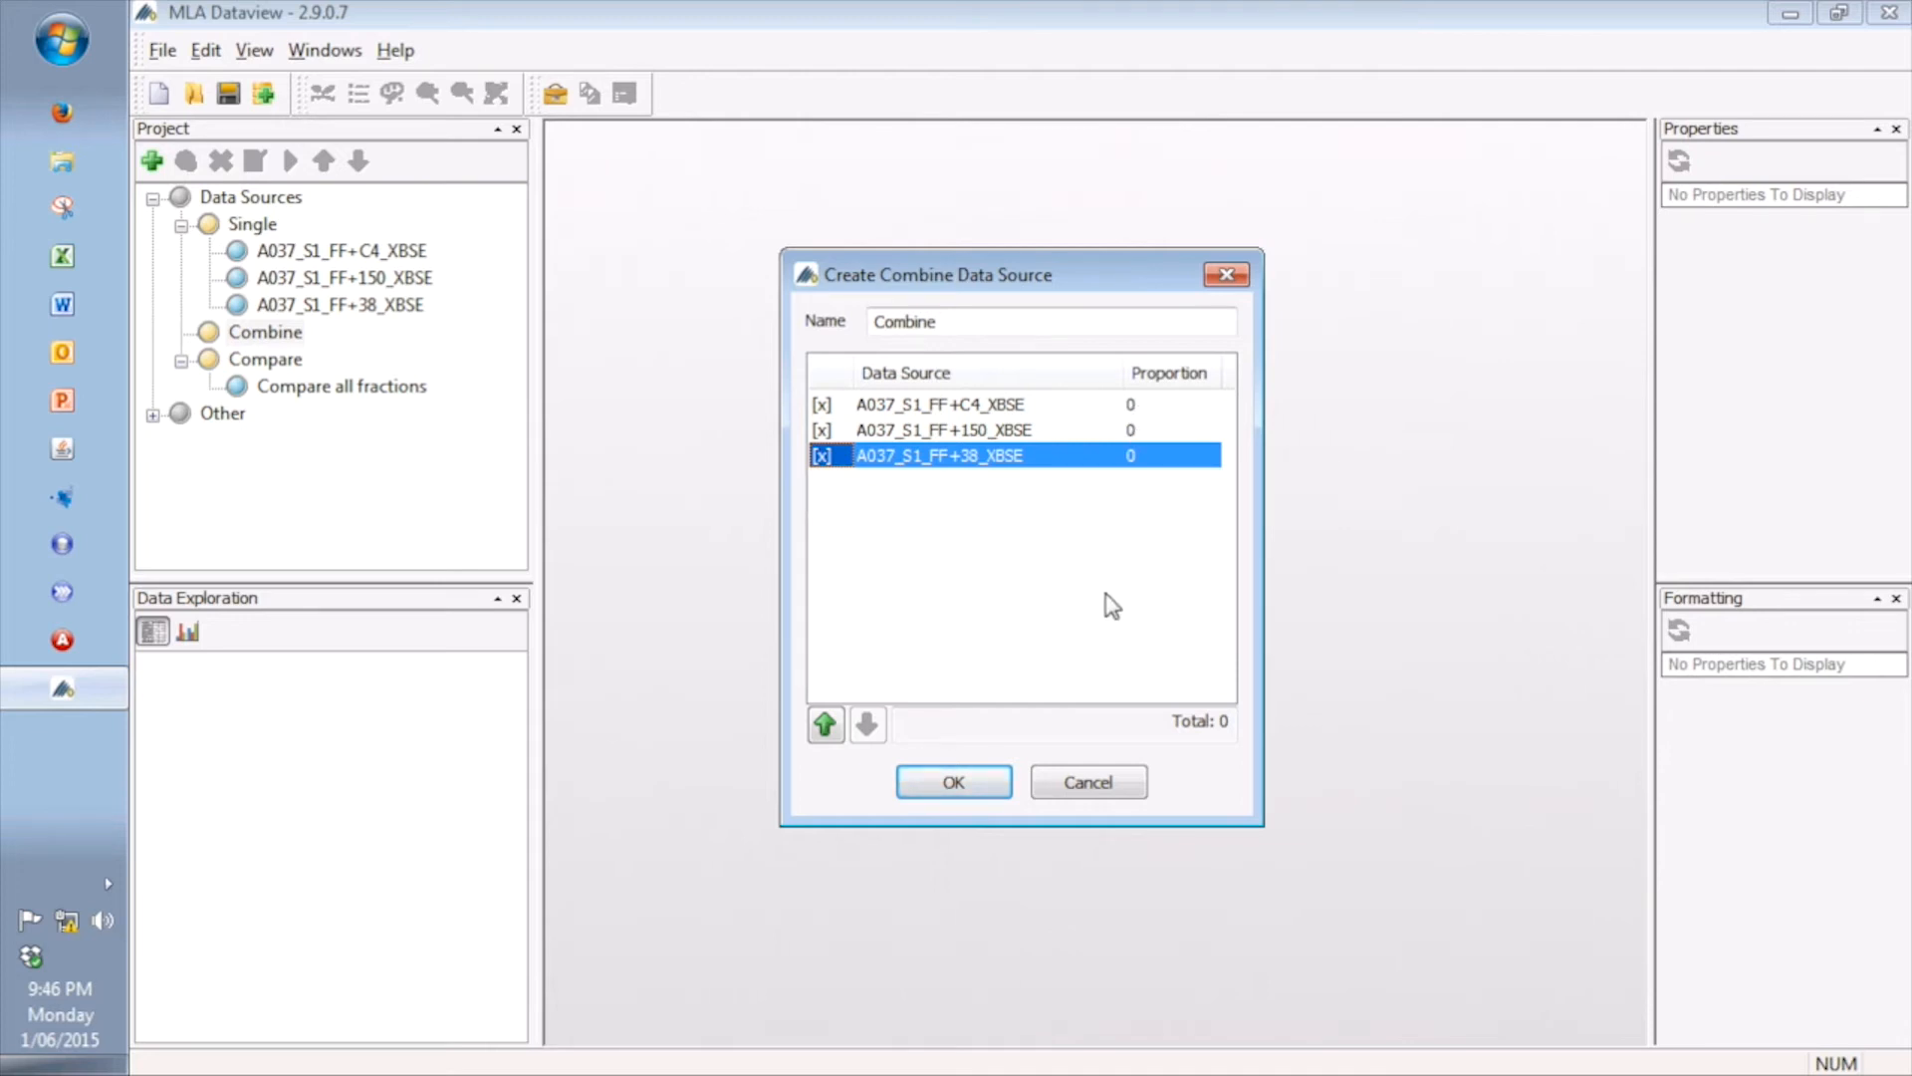
Set the combine proportions to 30 for A037_S1_FF+C4_XBSE, 25 for A037_S1_FF+150_XBSE and 35 for A037_S1_FF+38_XBSE.
click(1148, 403)
click(1151, 404)
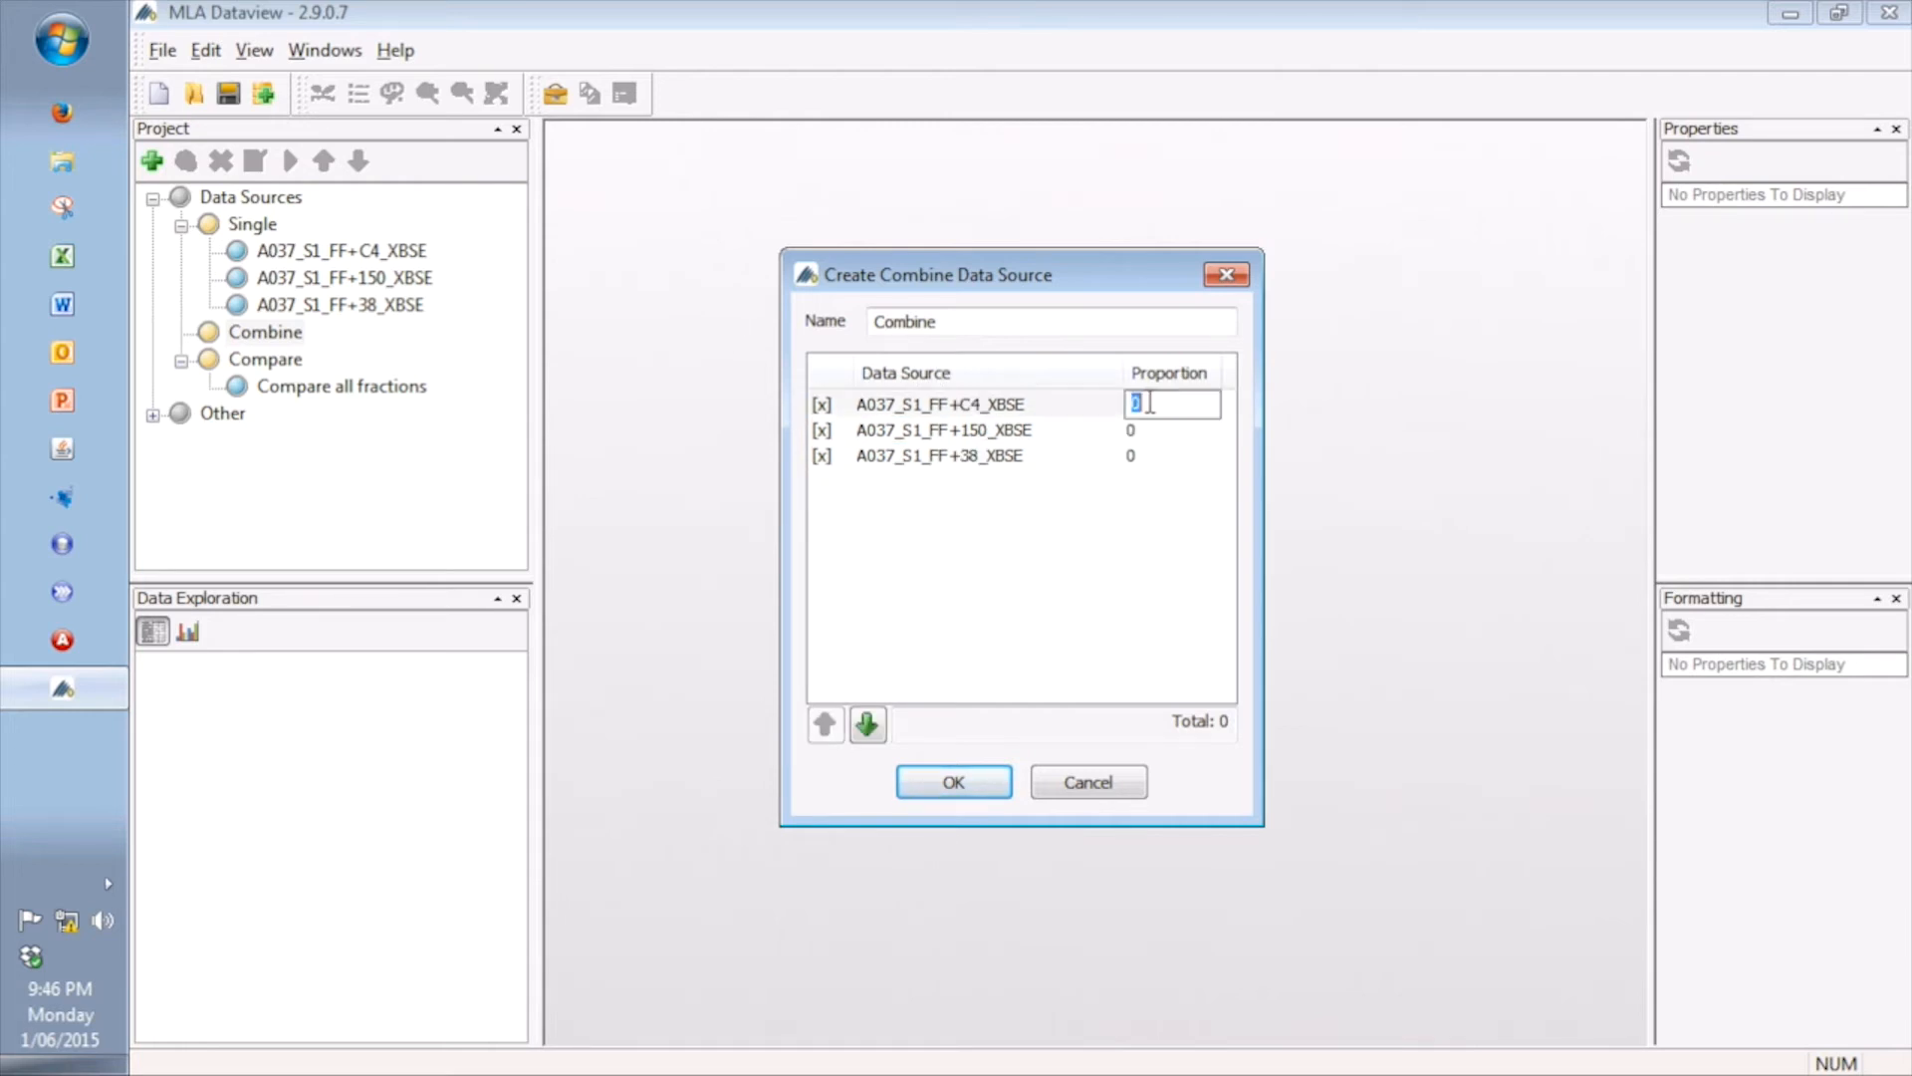
text(30)
click(1152, 429)
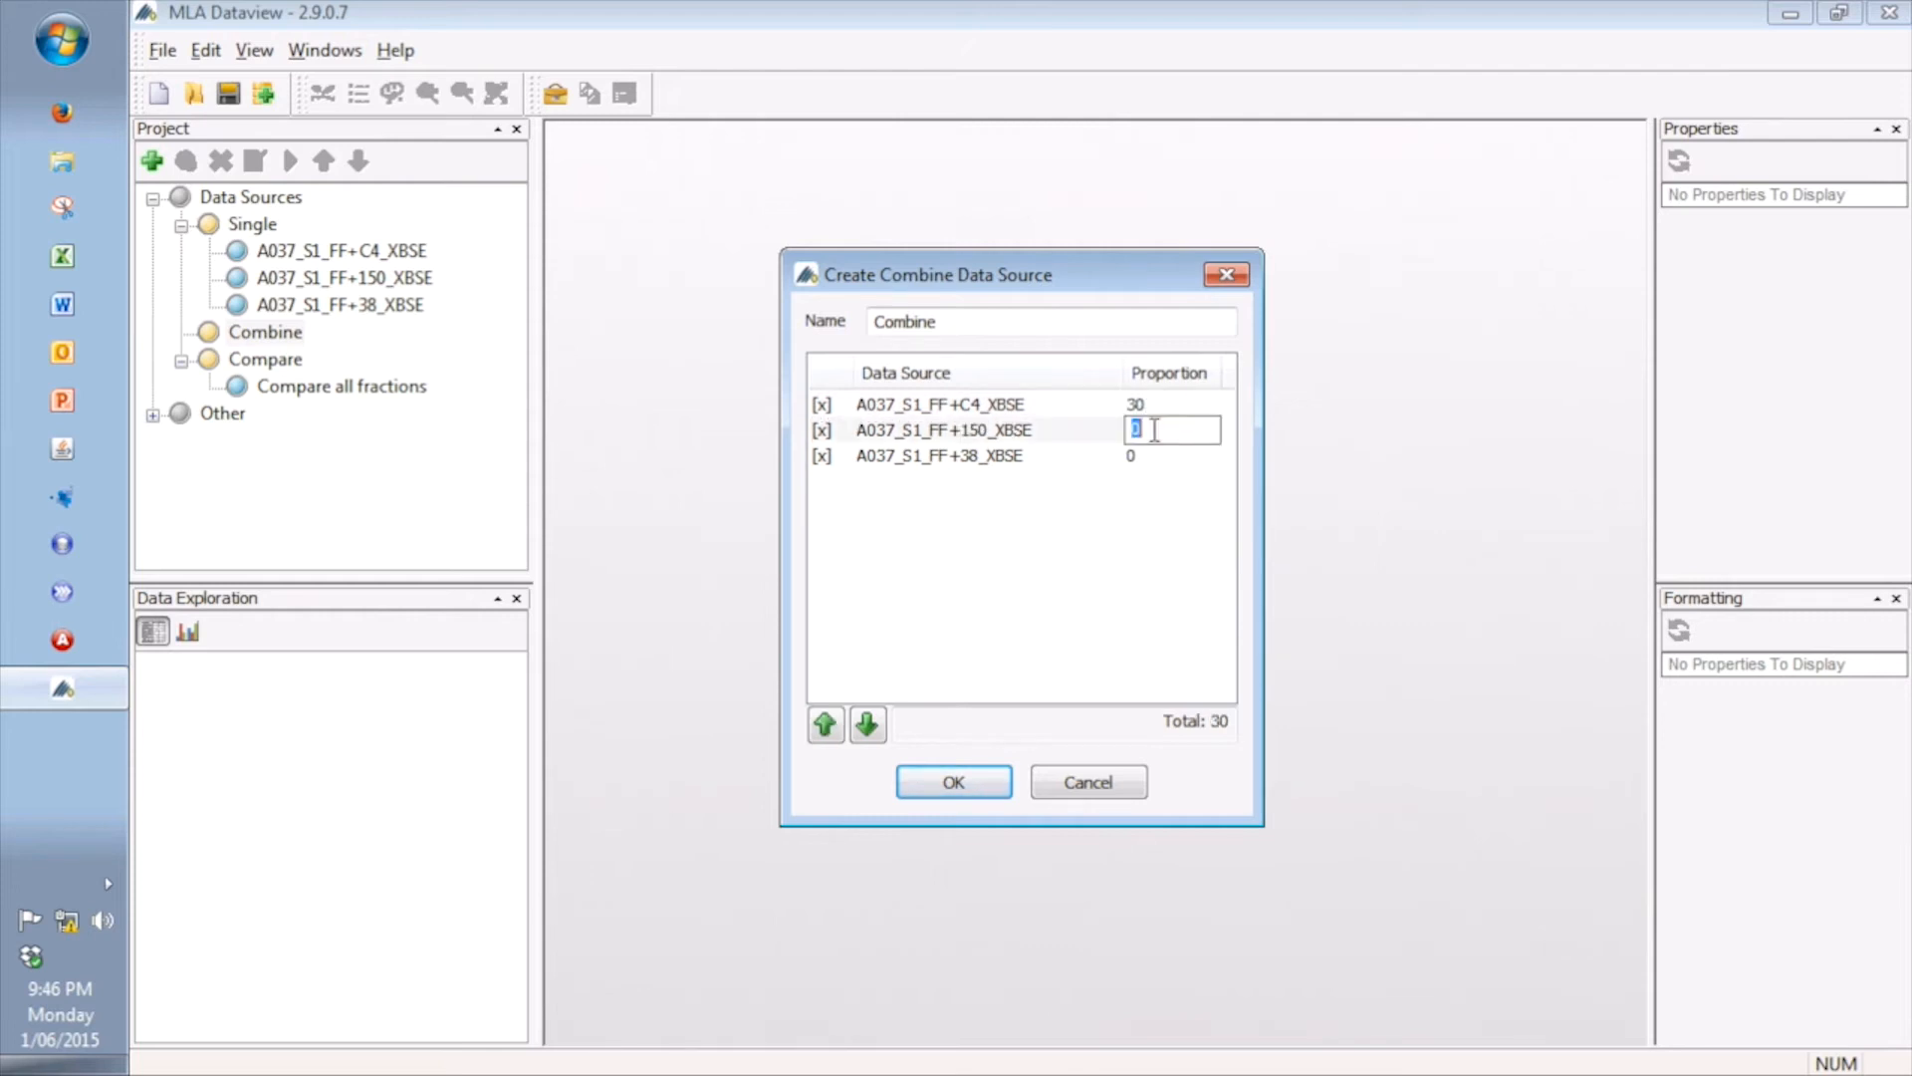
text(25)
click(1152, 456)
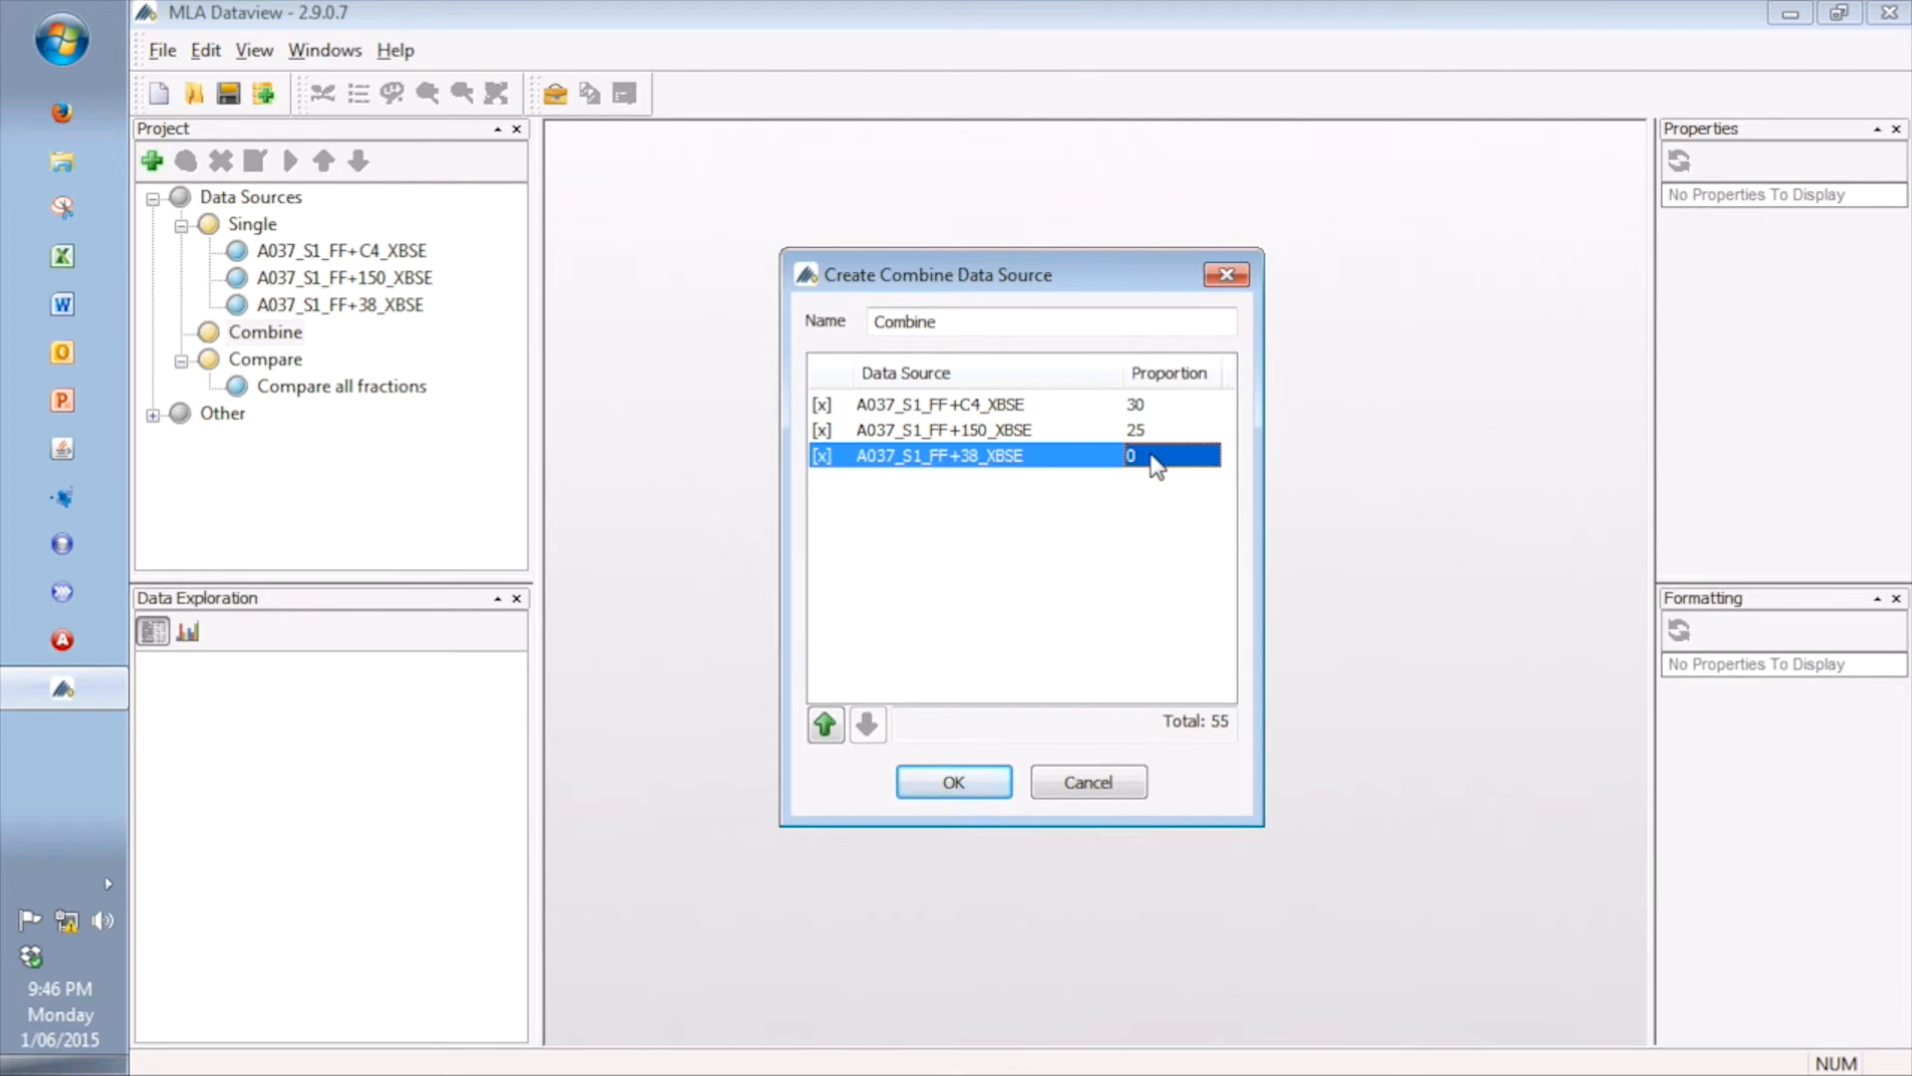
key(3)
click(1152, 457)
click(1152, 456)
text(35)
key(Return)
click(1150, 519)
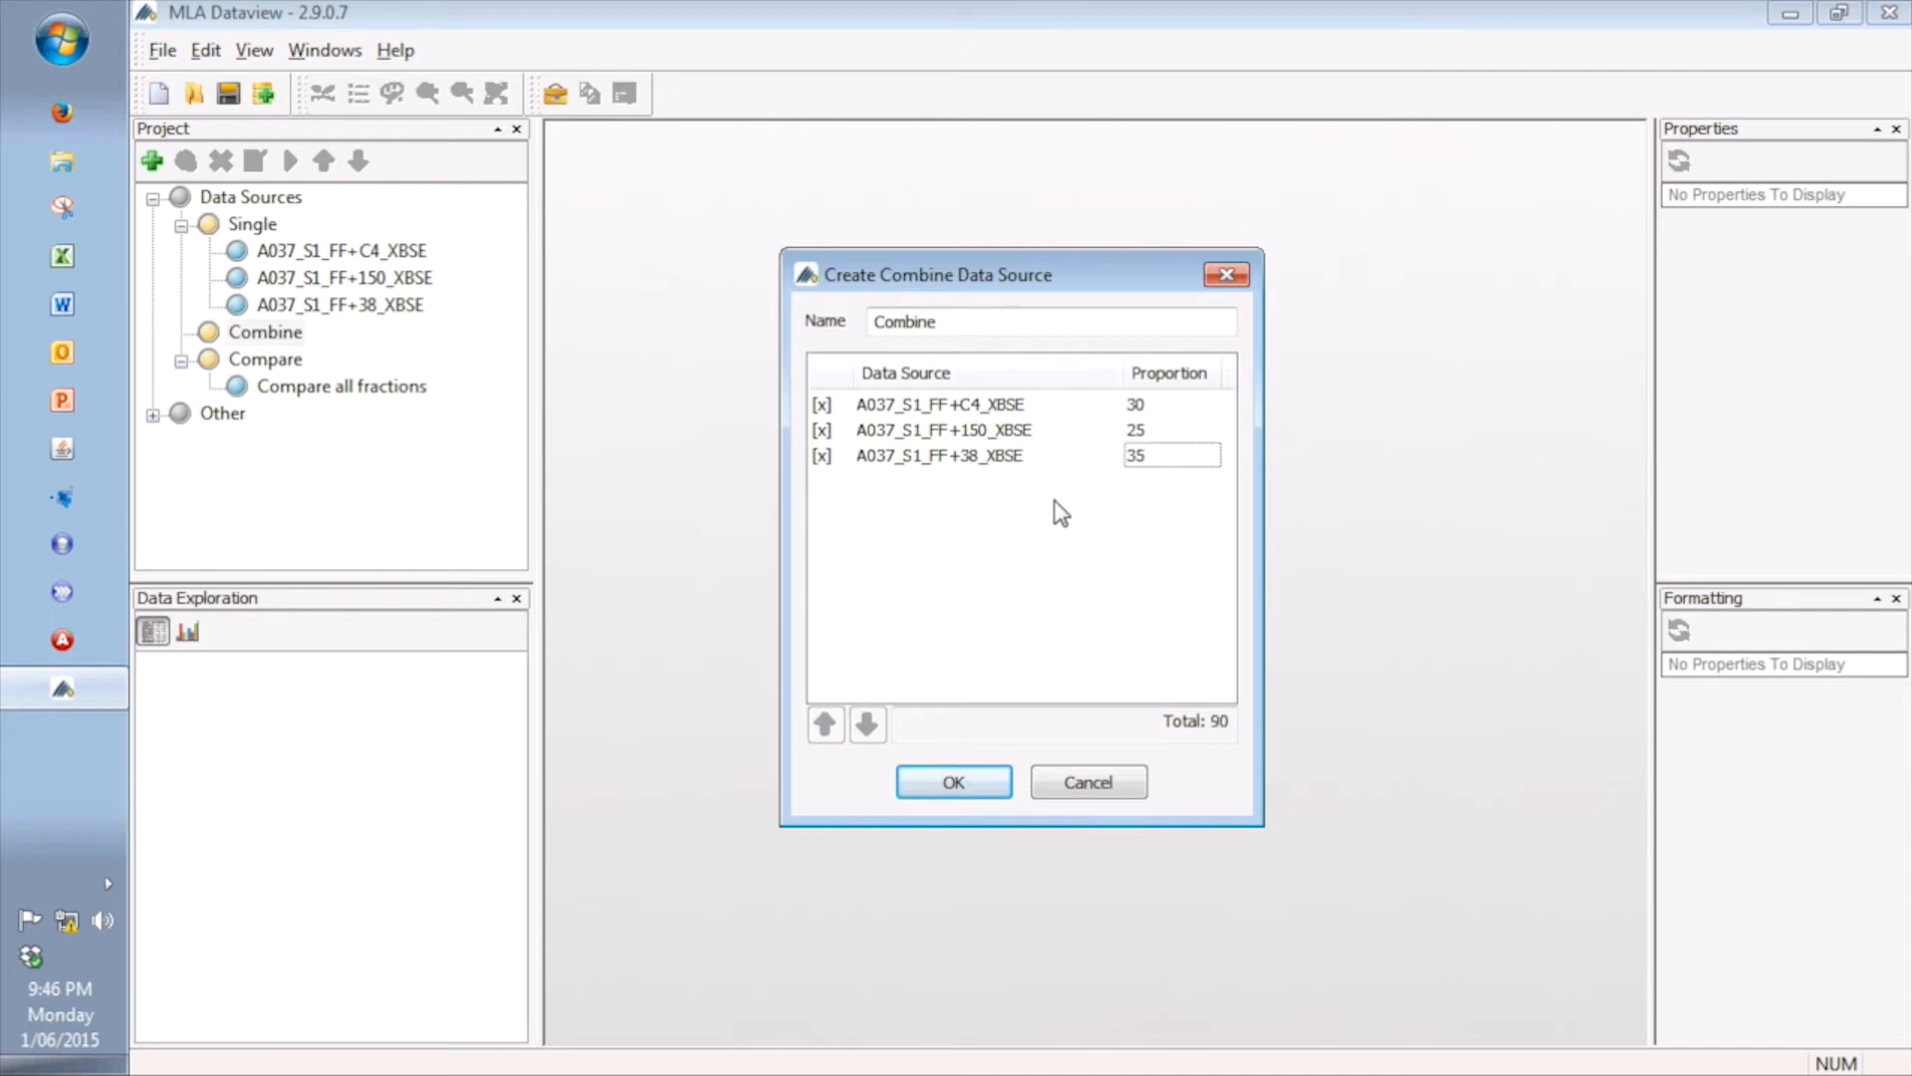
Reorder the combined sources as A037_S1_FF+150_XBSE, A037_S1_FF+38_XBSE, A037_S1_FF+C4_XBSE.
click(958, 435)
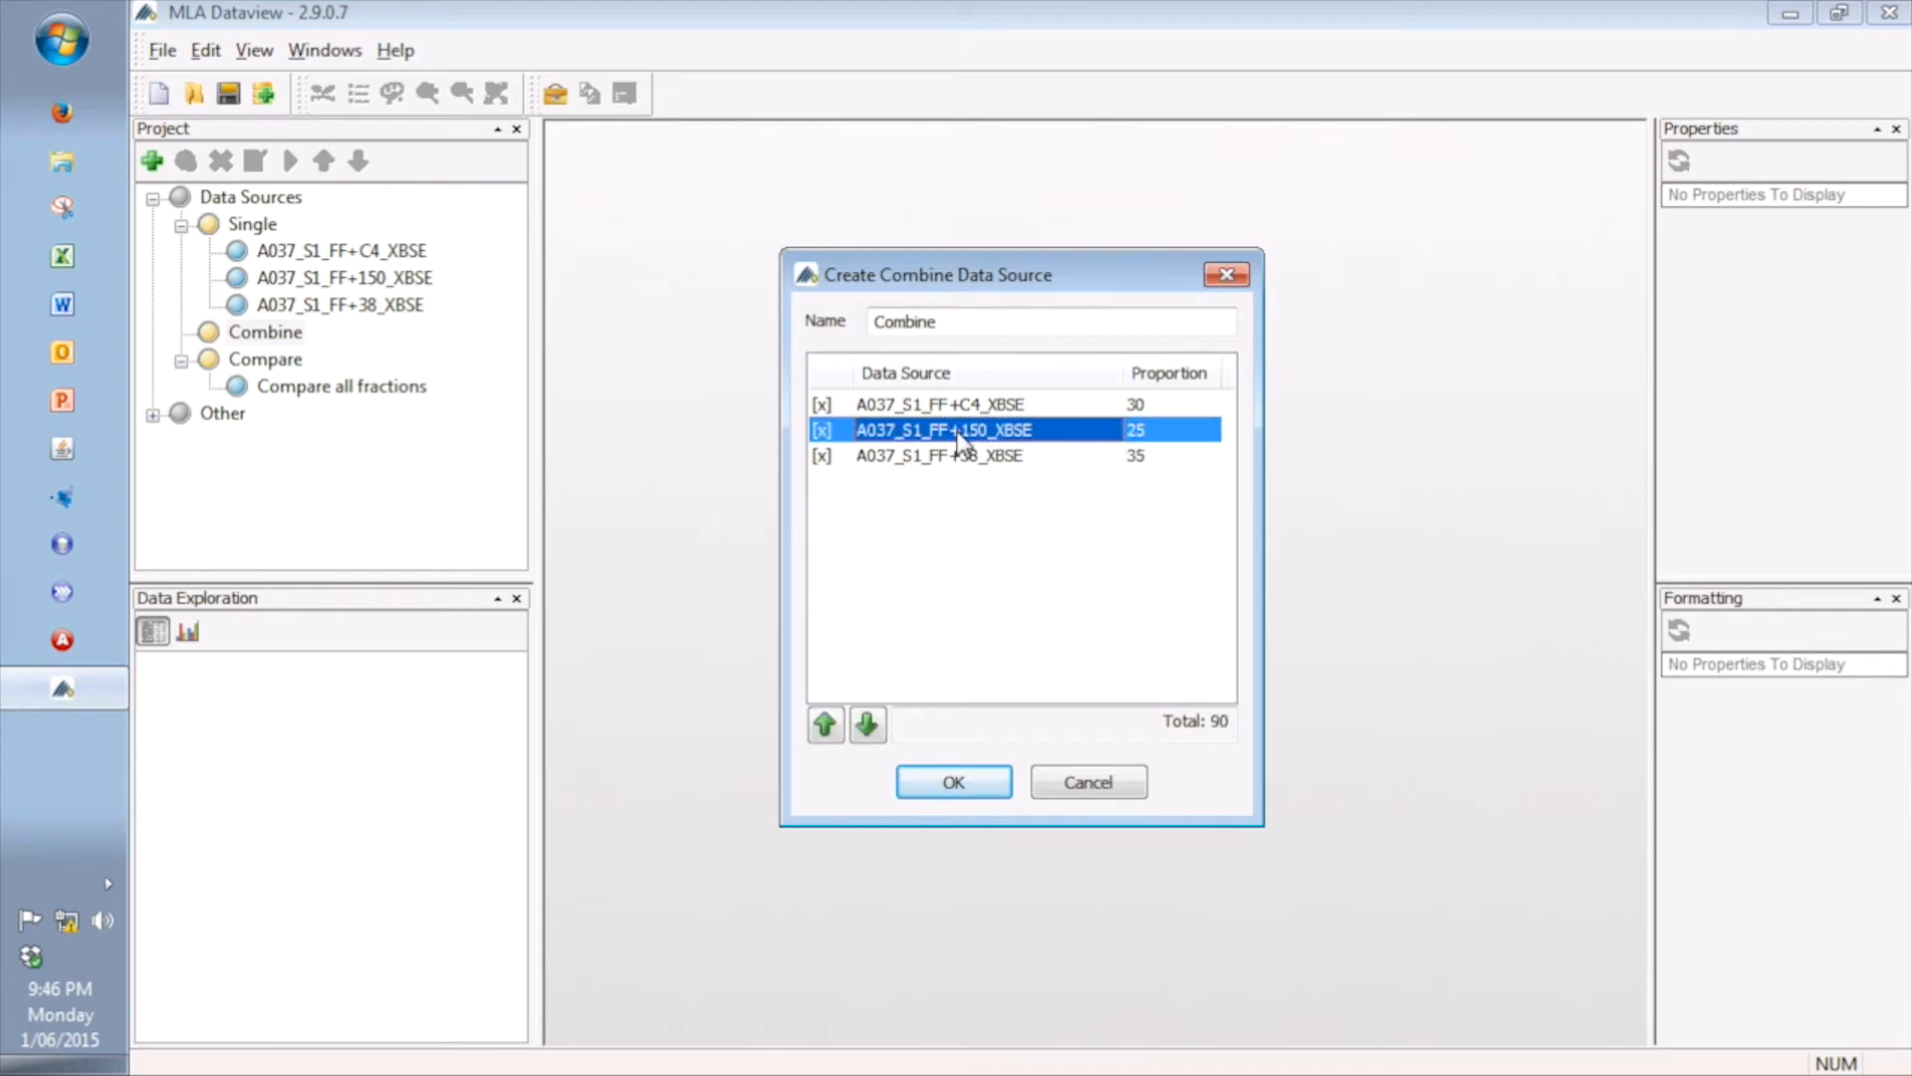
click(824, 724)
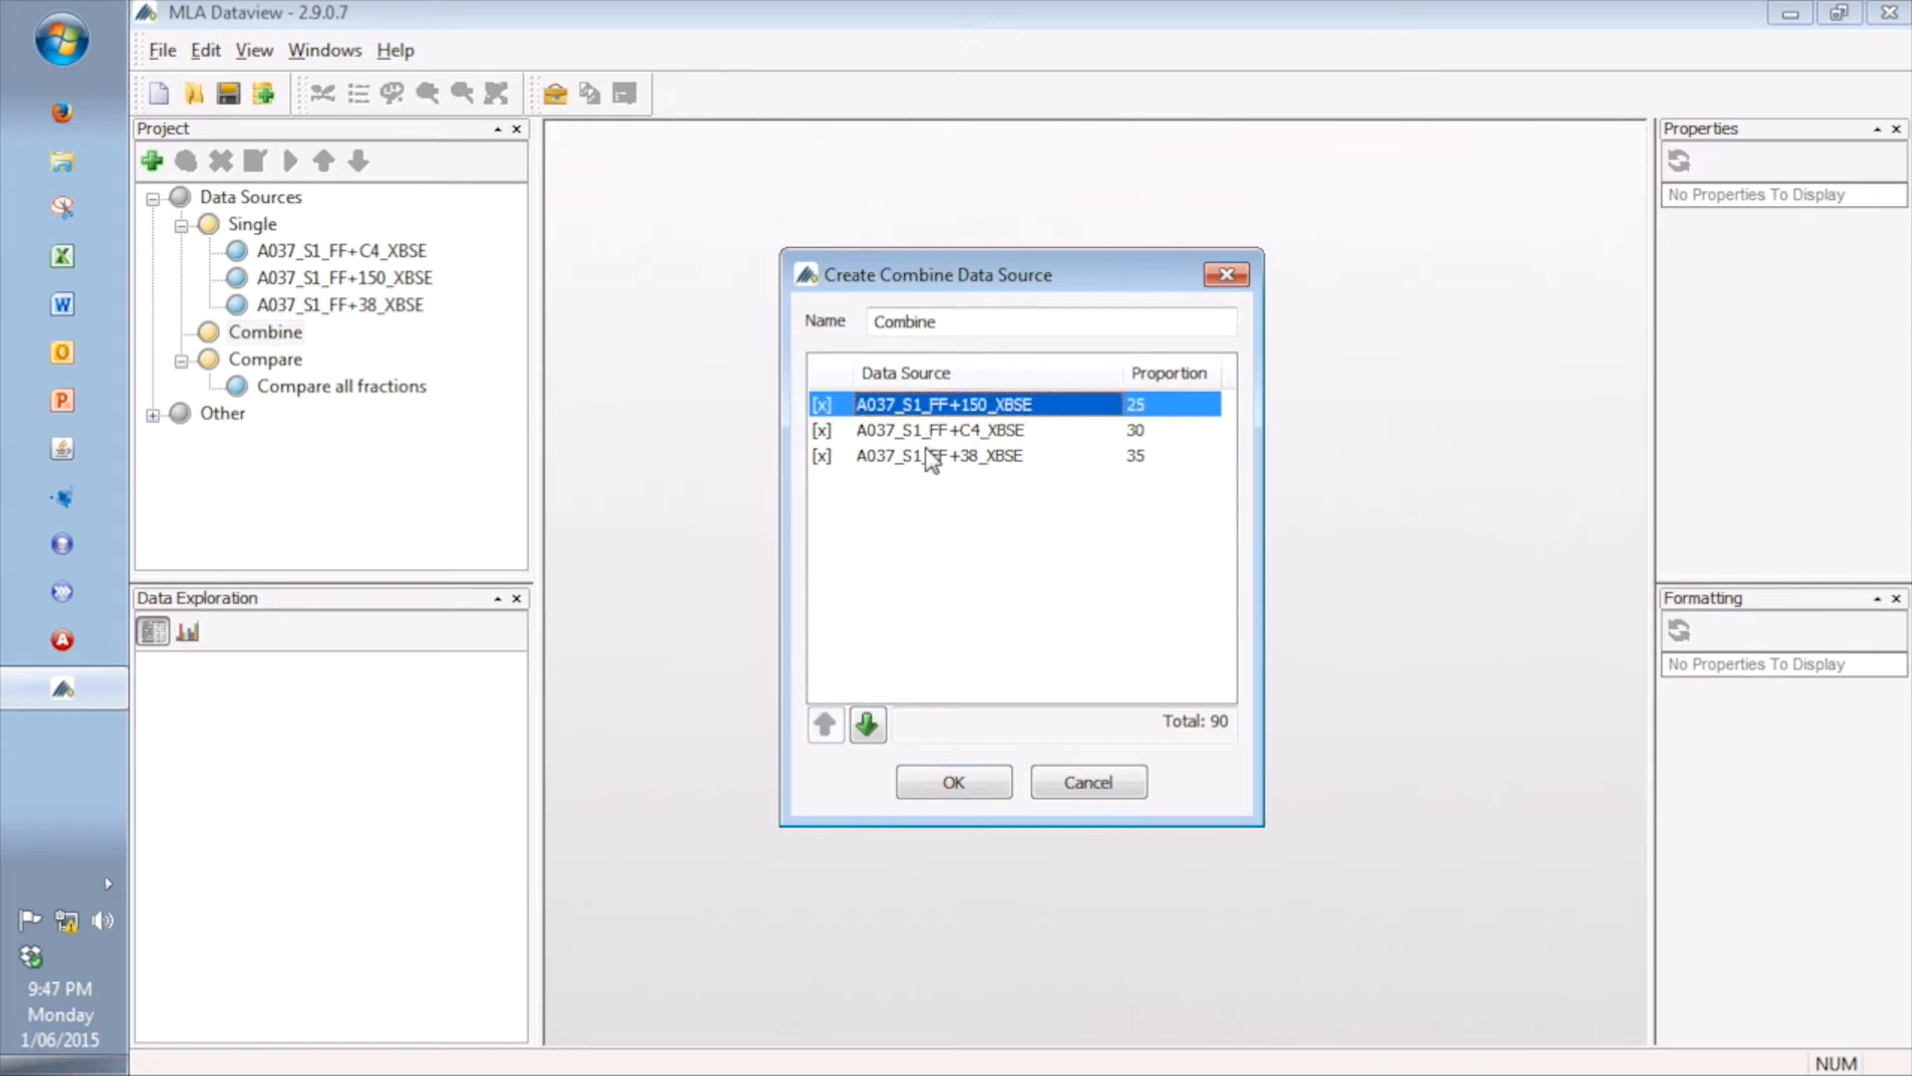
click(929, 455)
click(826, 719)
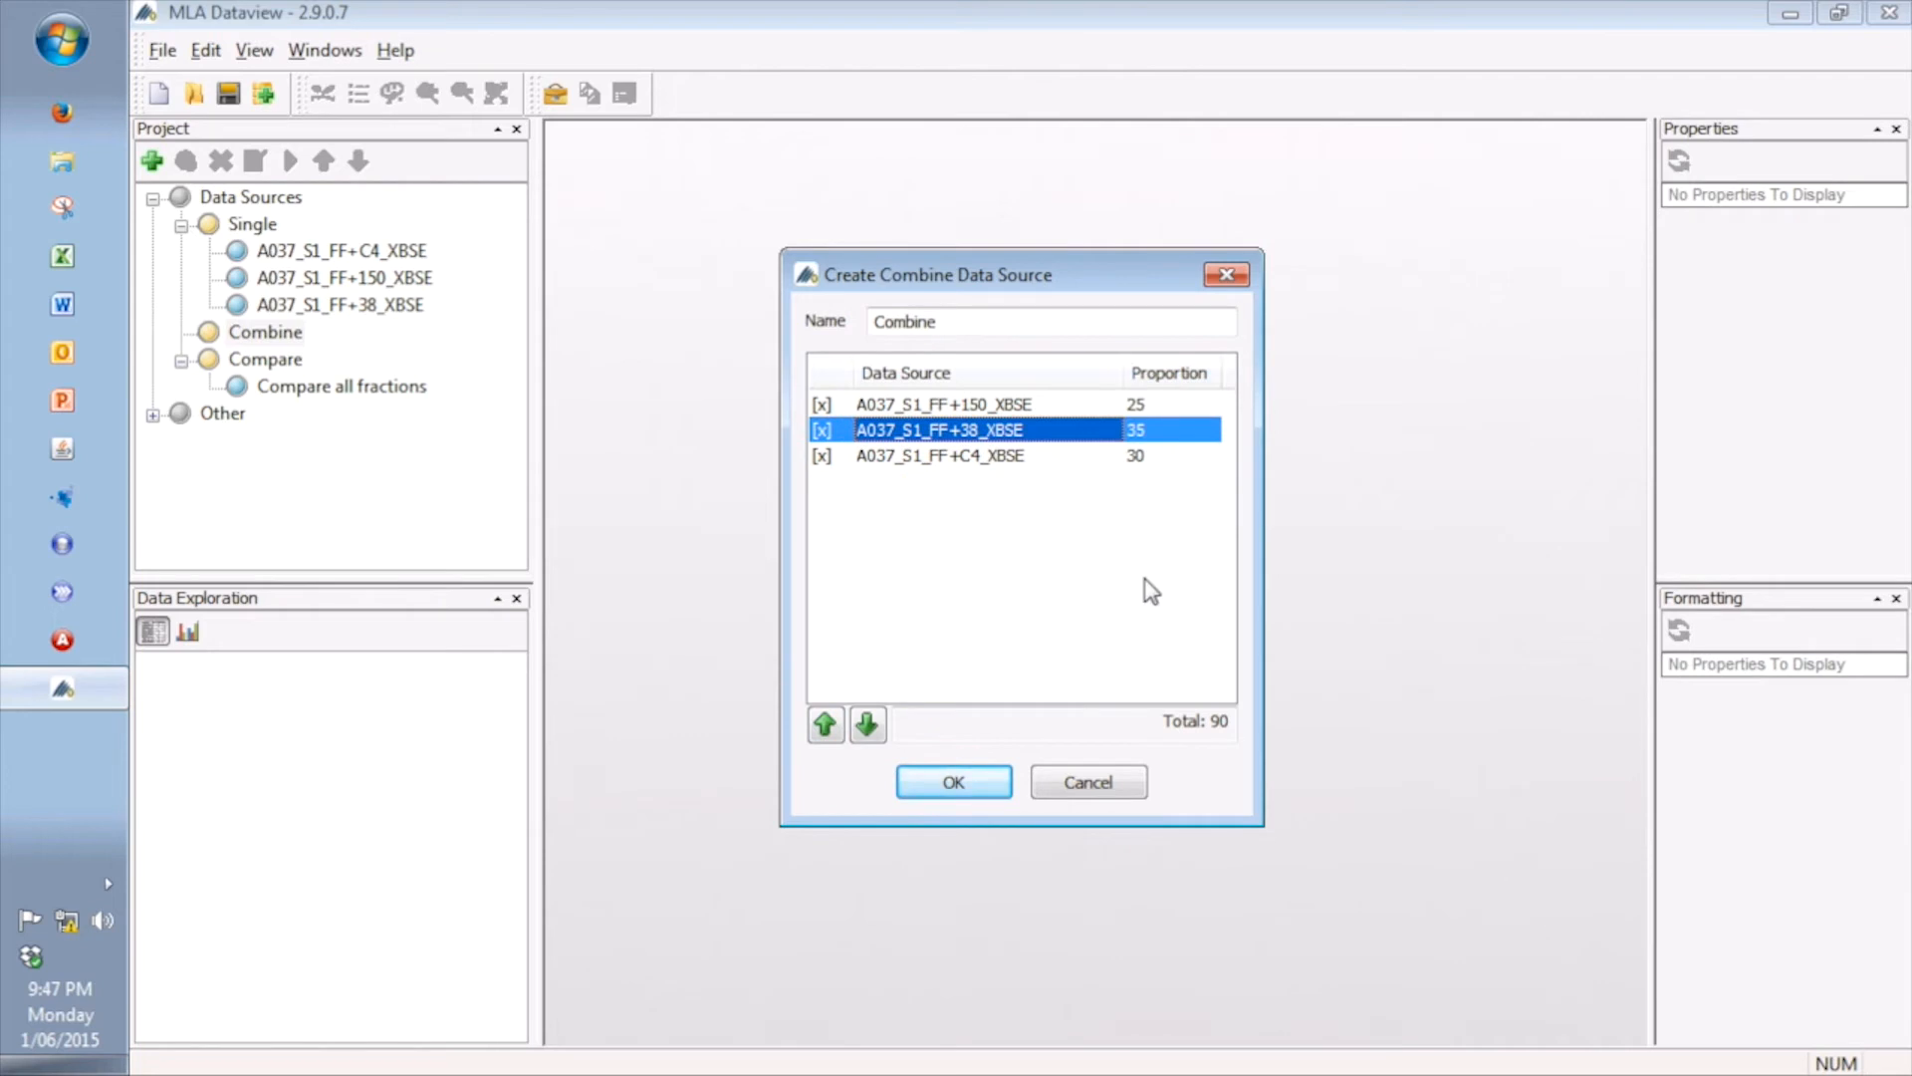
click(1147, 605)
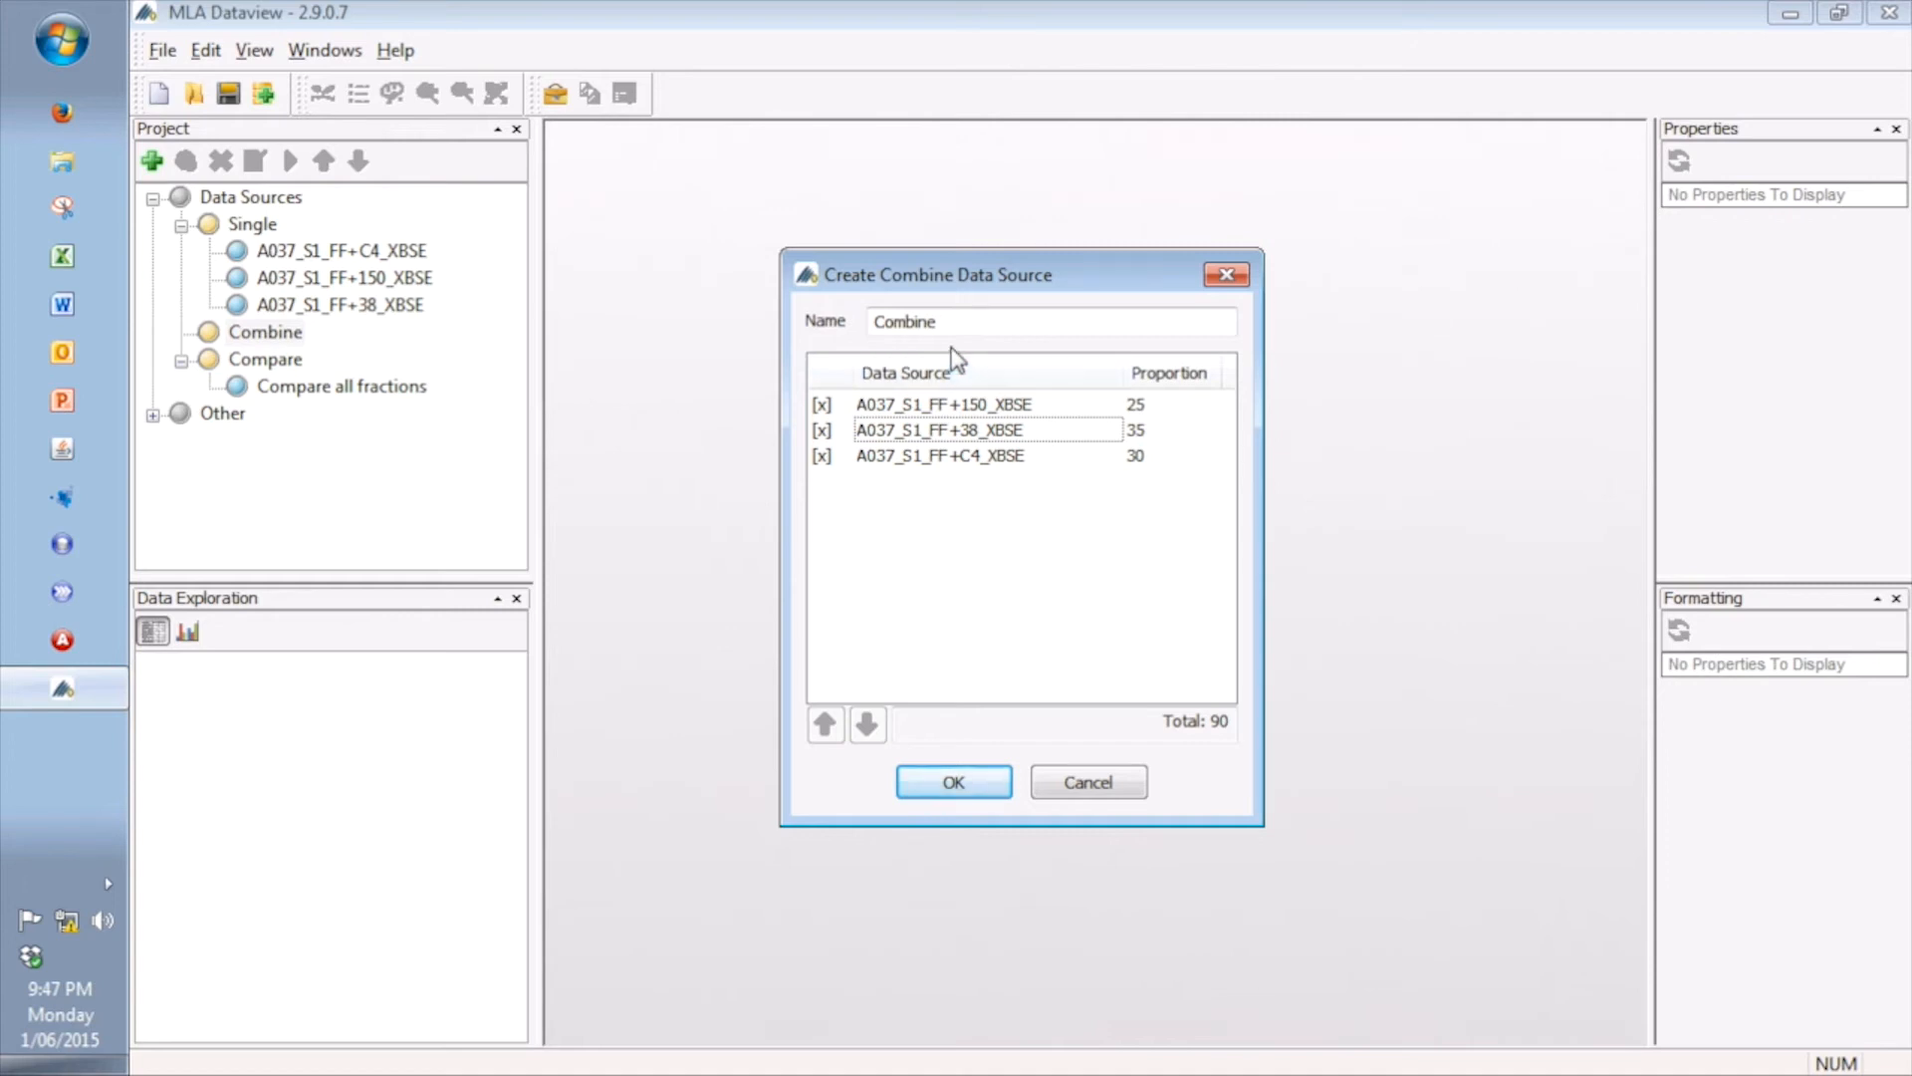
Name the combine data source "Combine all fractions" and create it.
click(961, 324)
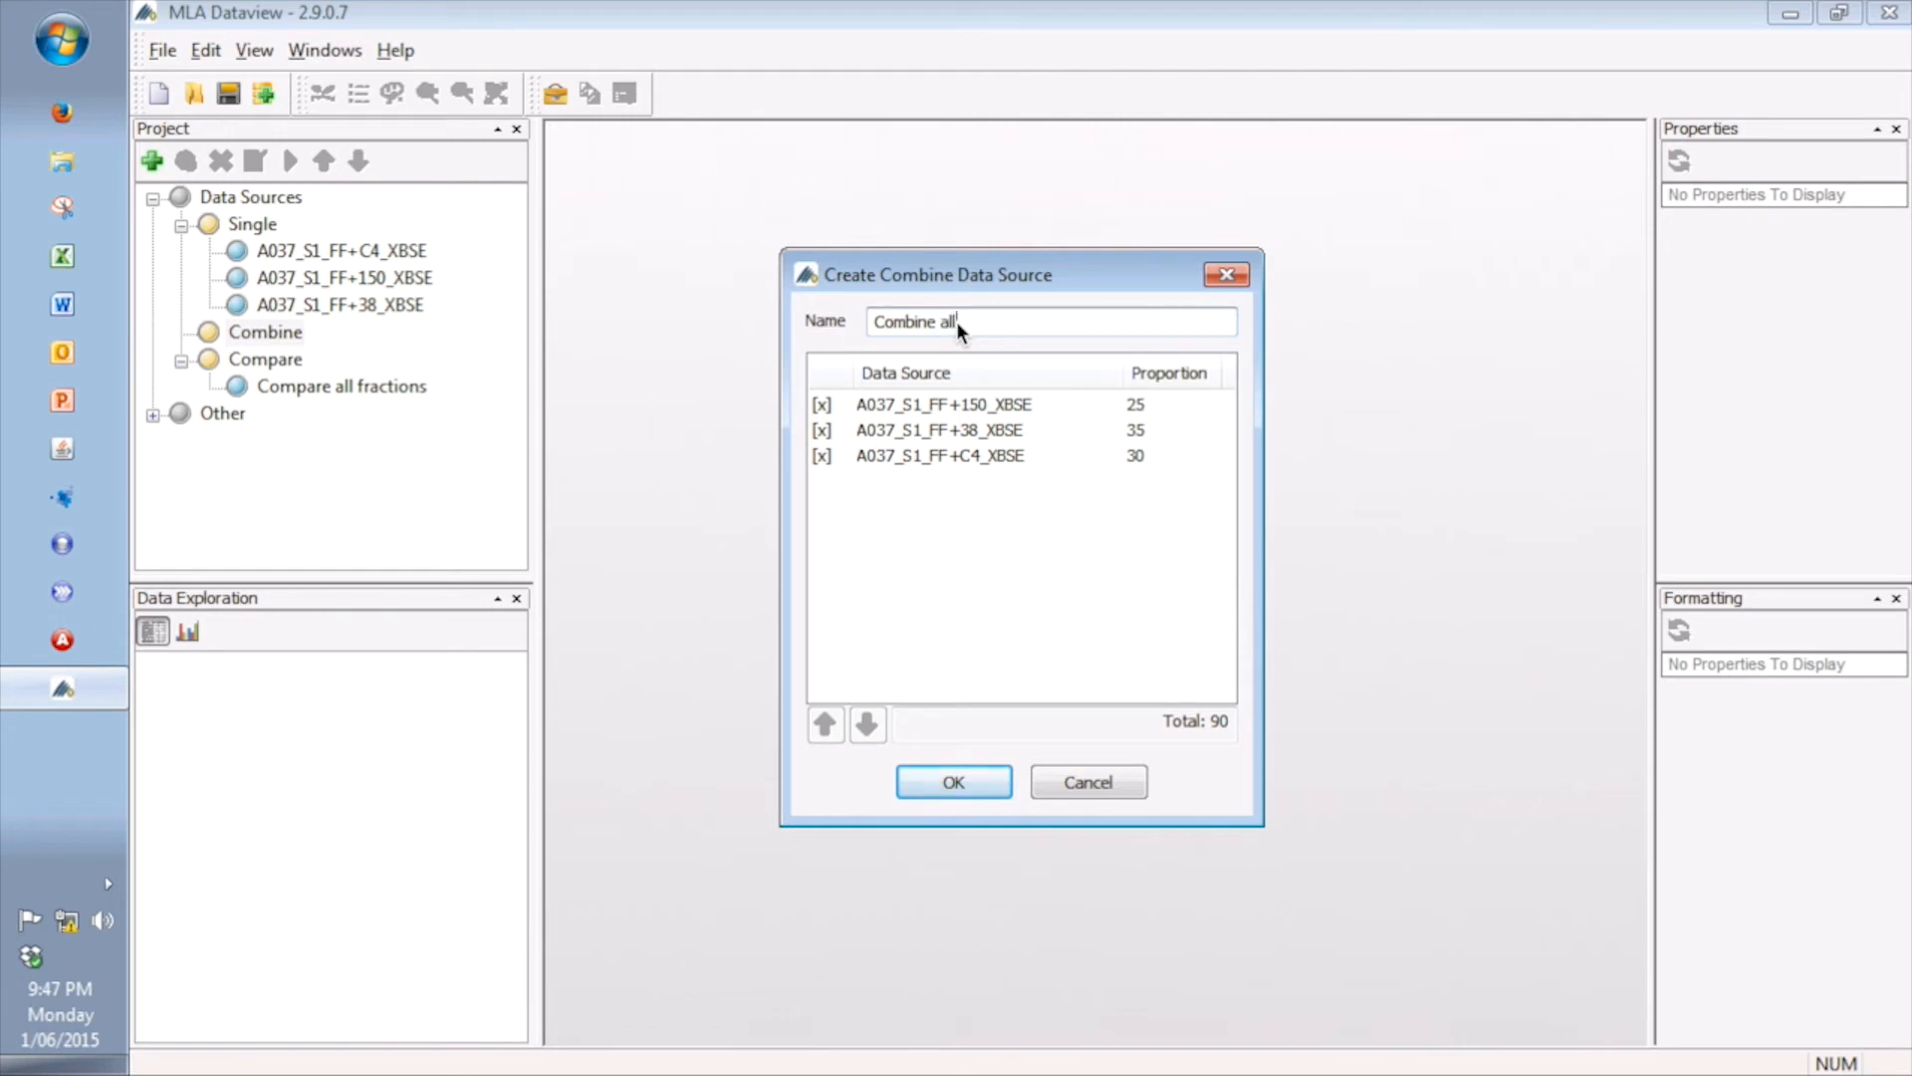
text(tions)
click(974, 787)
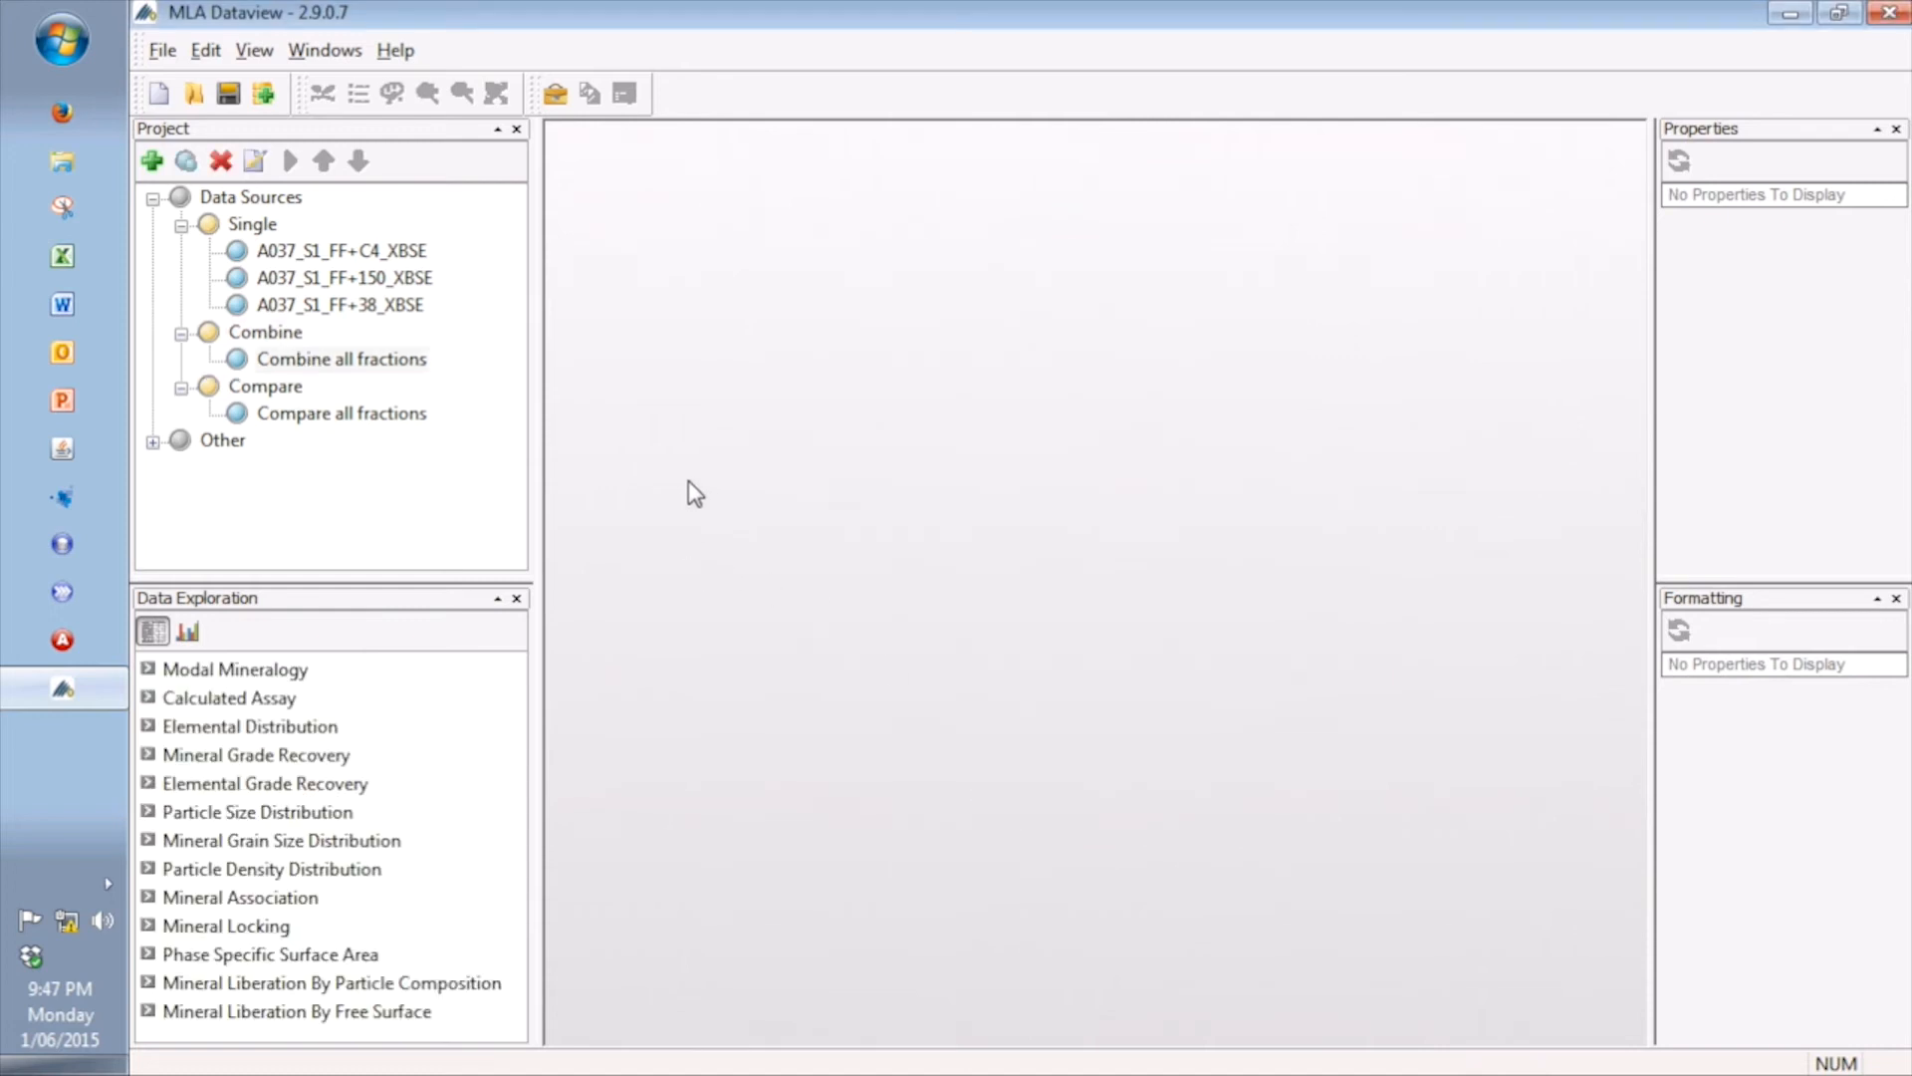
Display the Modal Mineralogy table for the Combine all fractions data source.
click(400, 361)
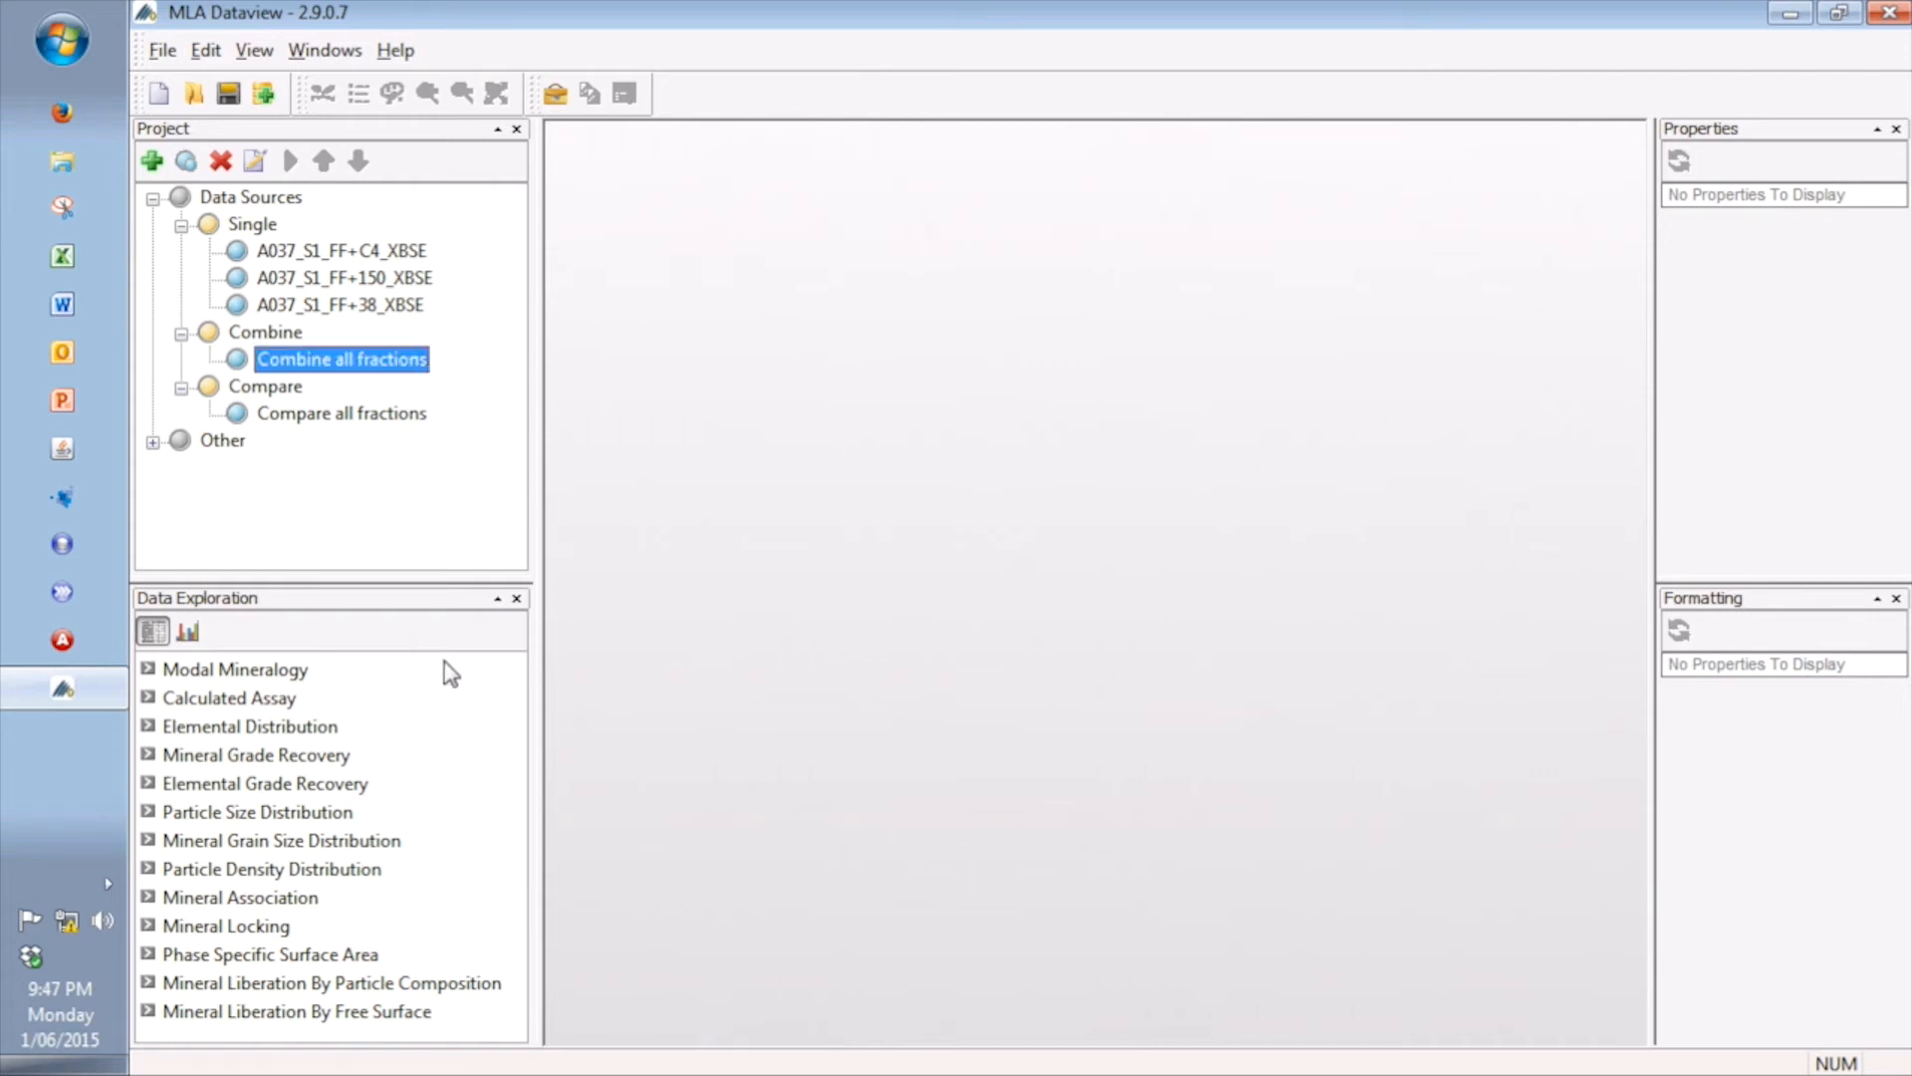
click(269, 673)
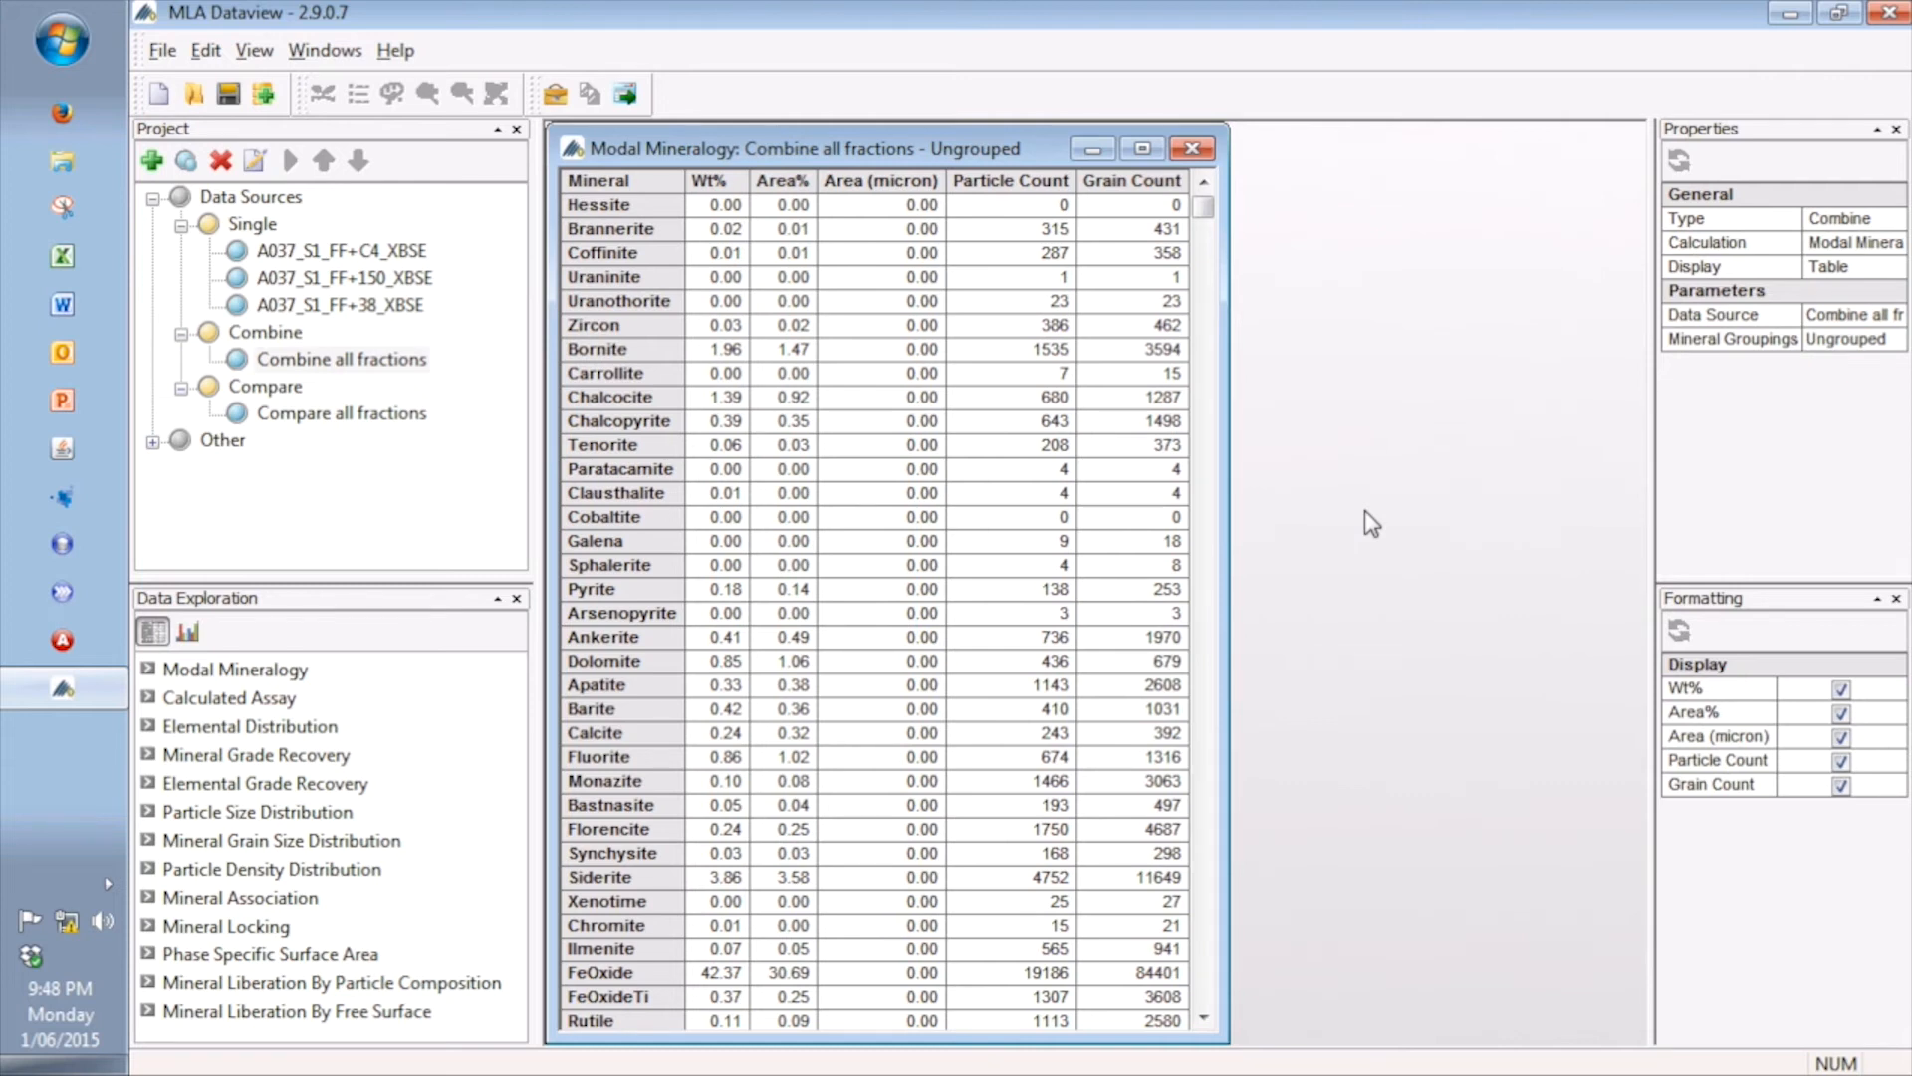
Close the combined Modal Mineralogy table and expand the Other and Mineral Groupings branches in an enlarged project tree.
click(1193, 149)
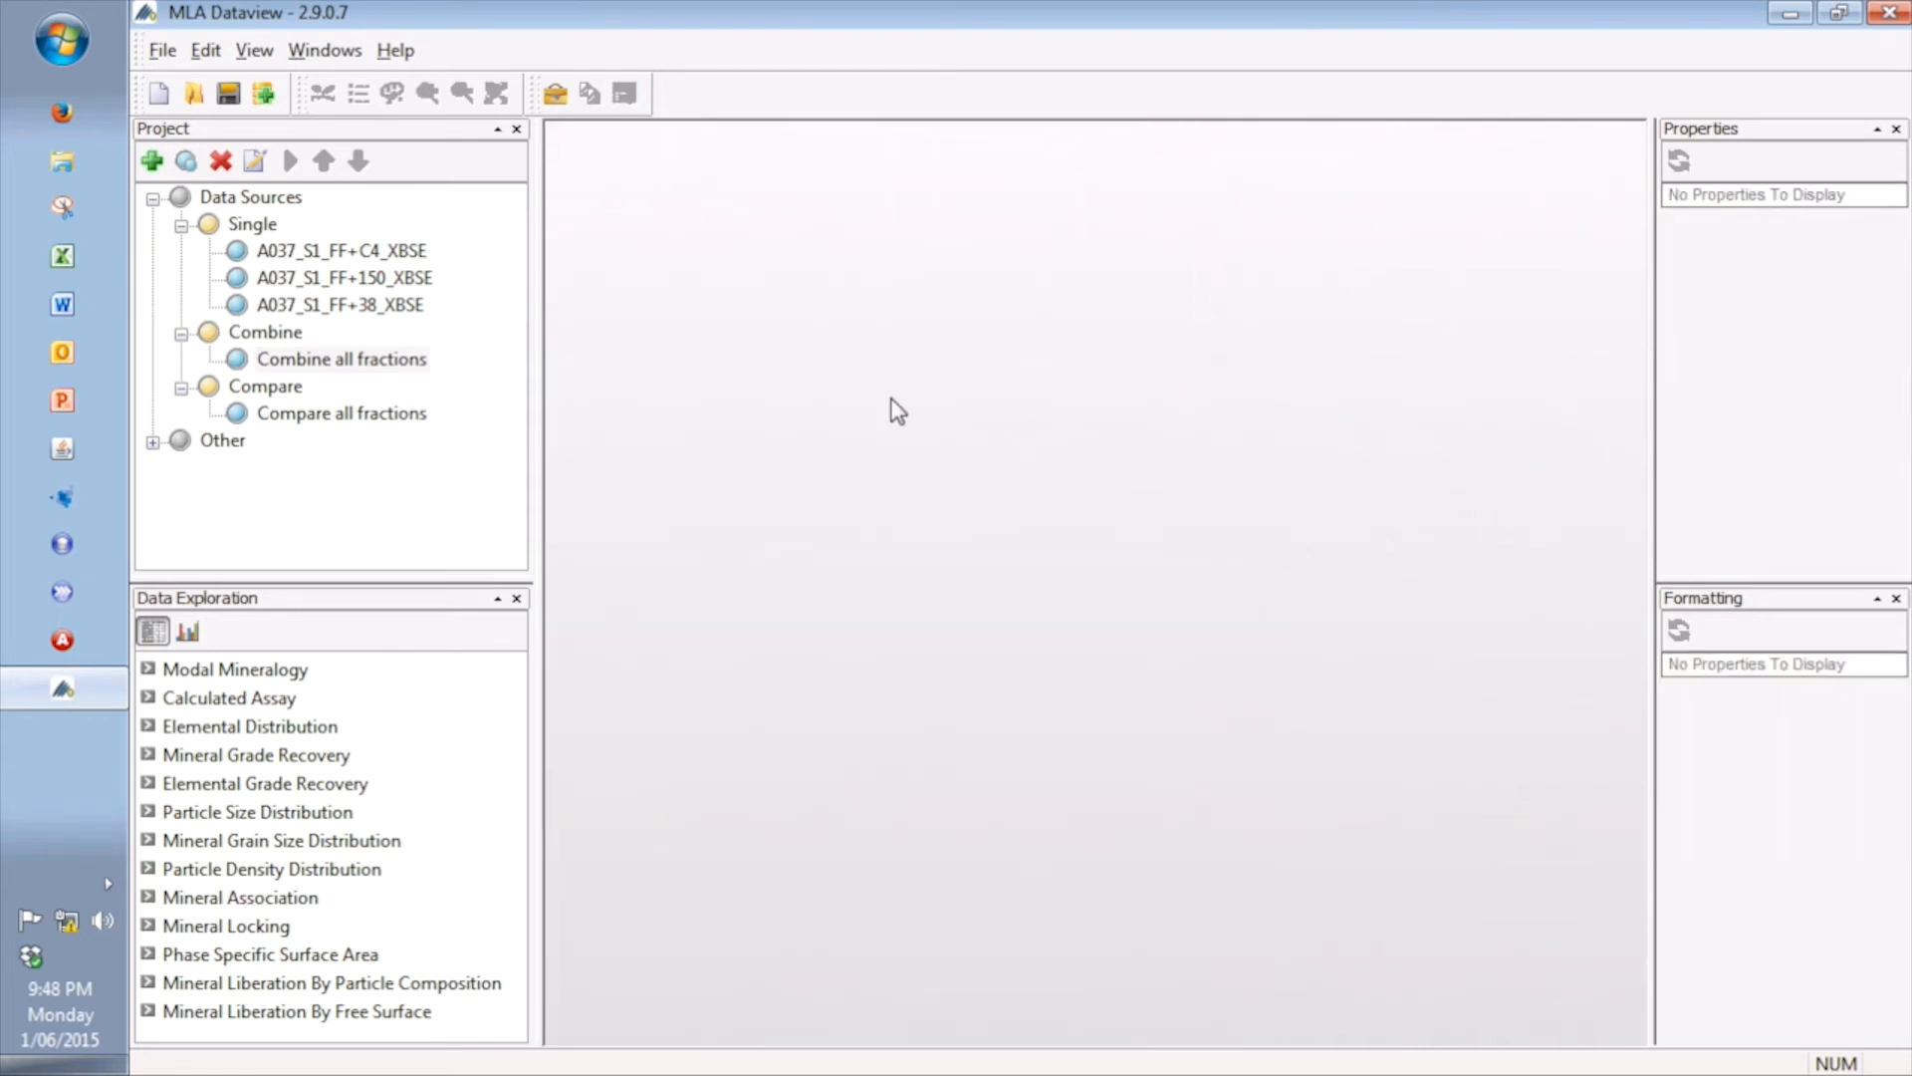
click(152, 441)
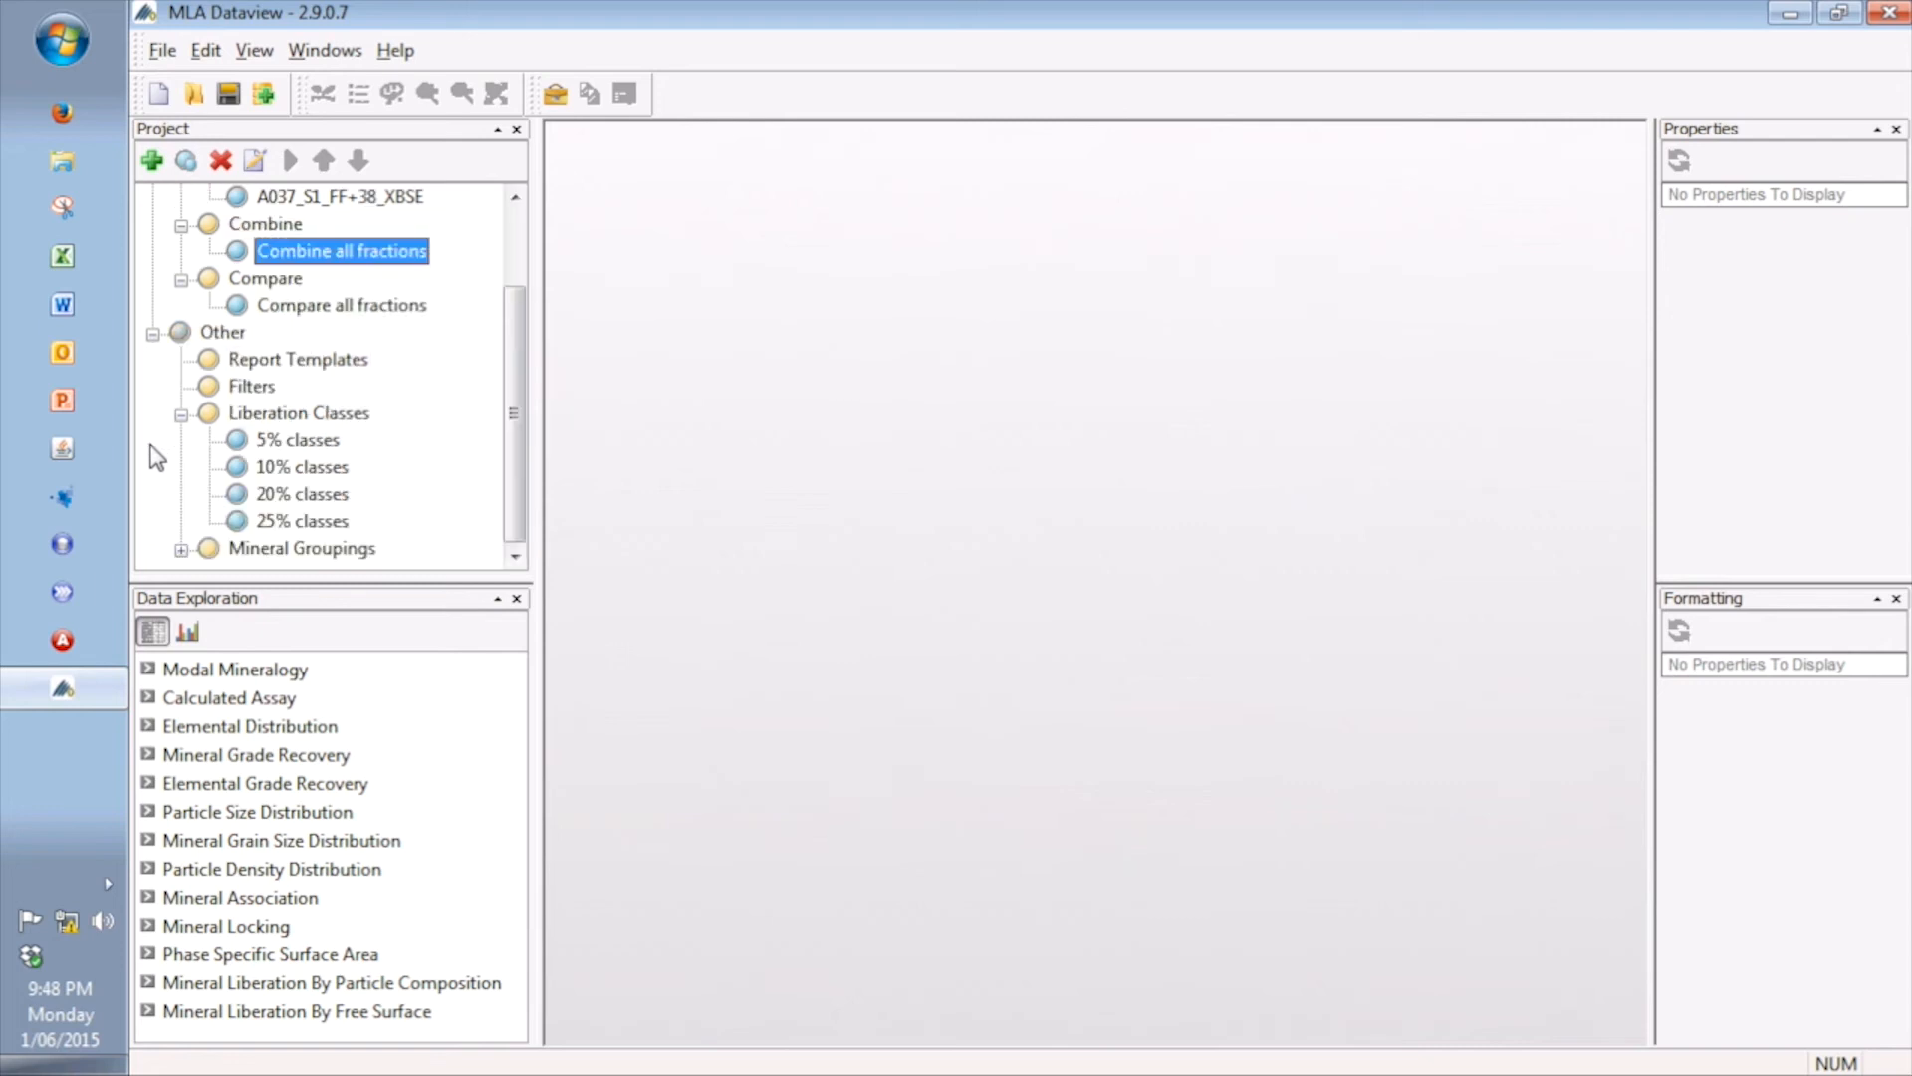
drag(427, 585, 419, 662)
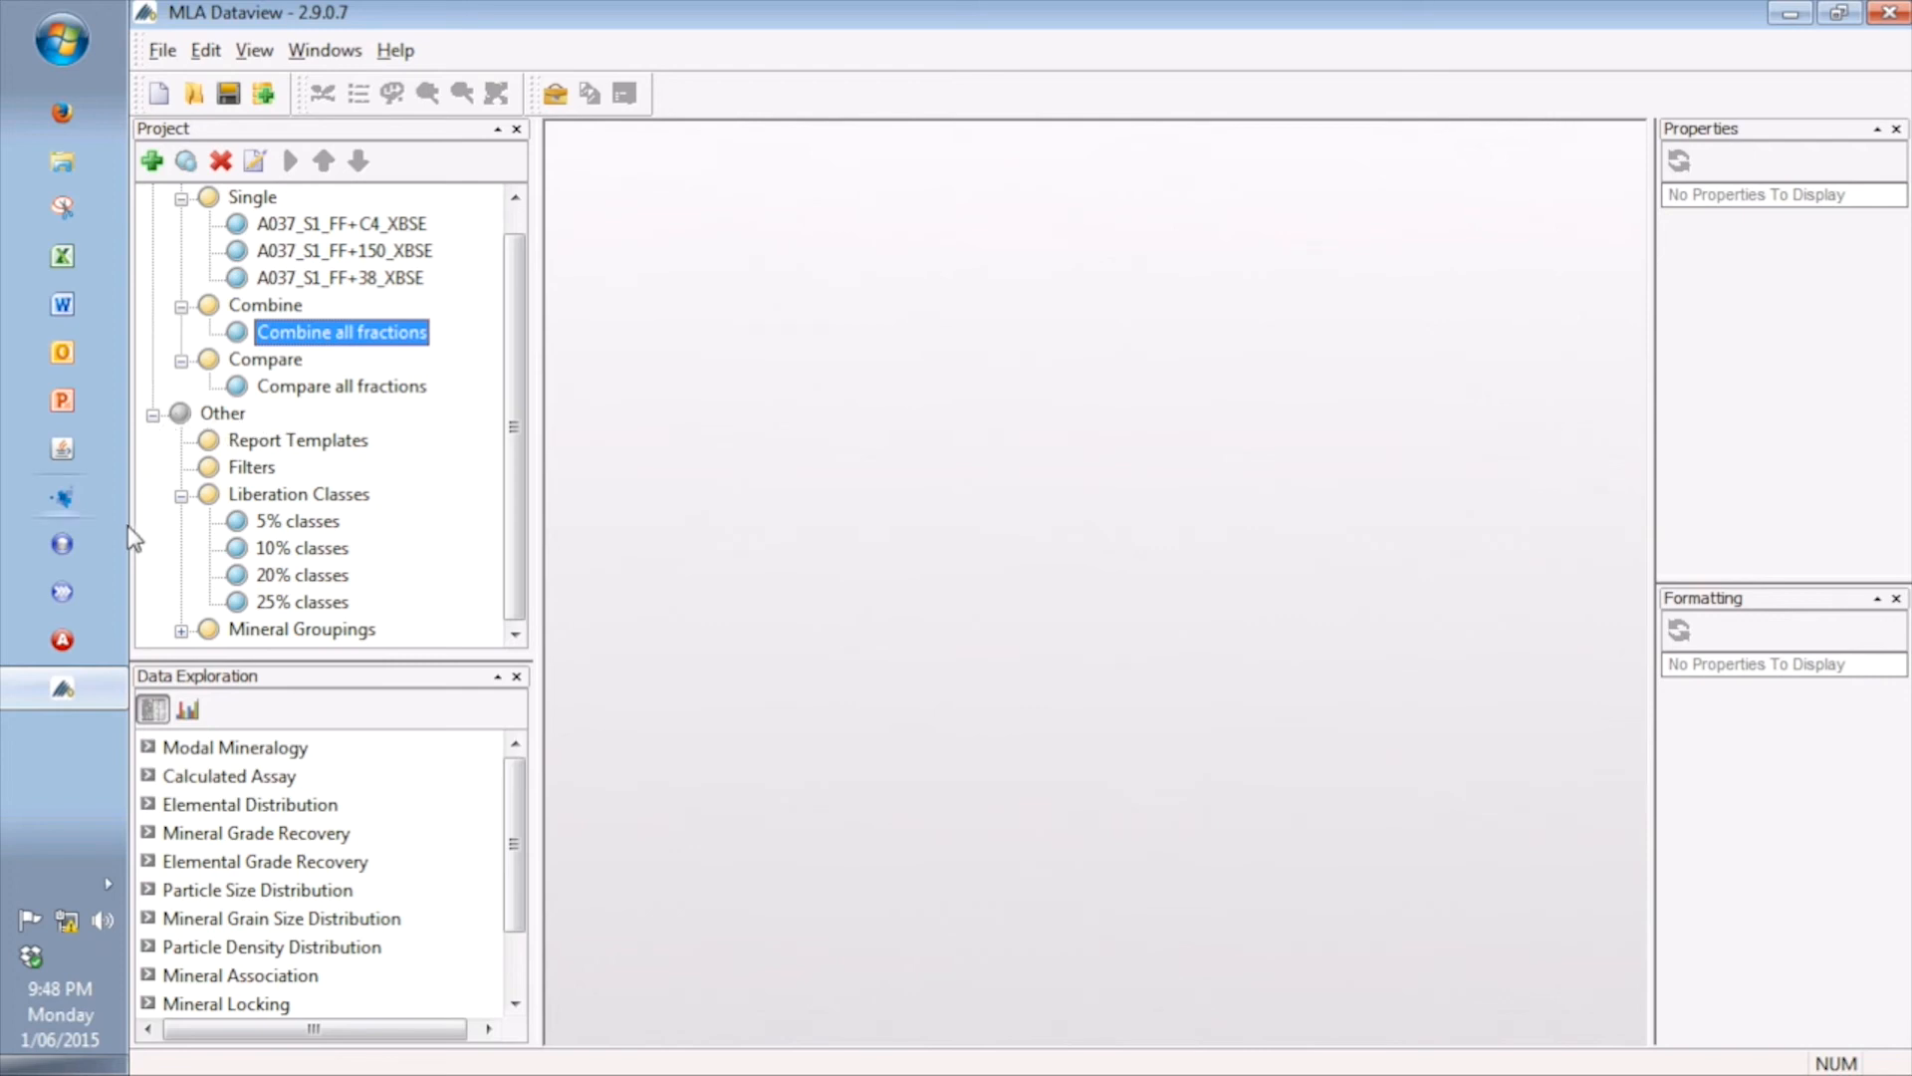
click(181, 631)
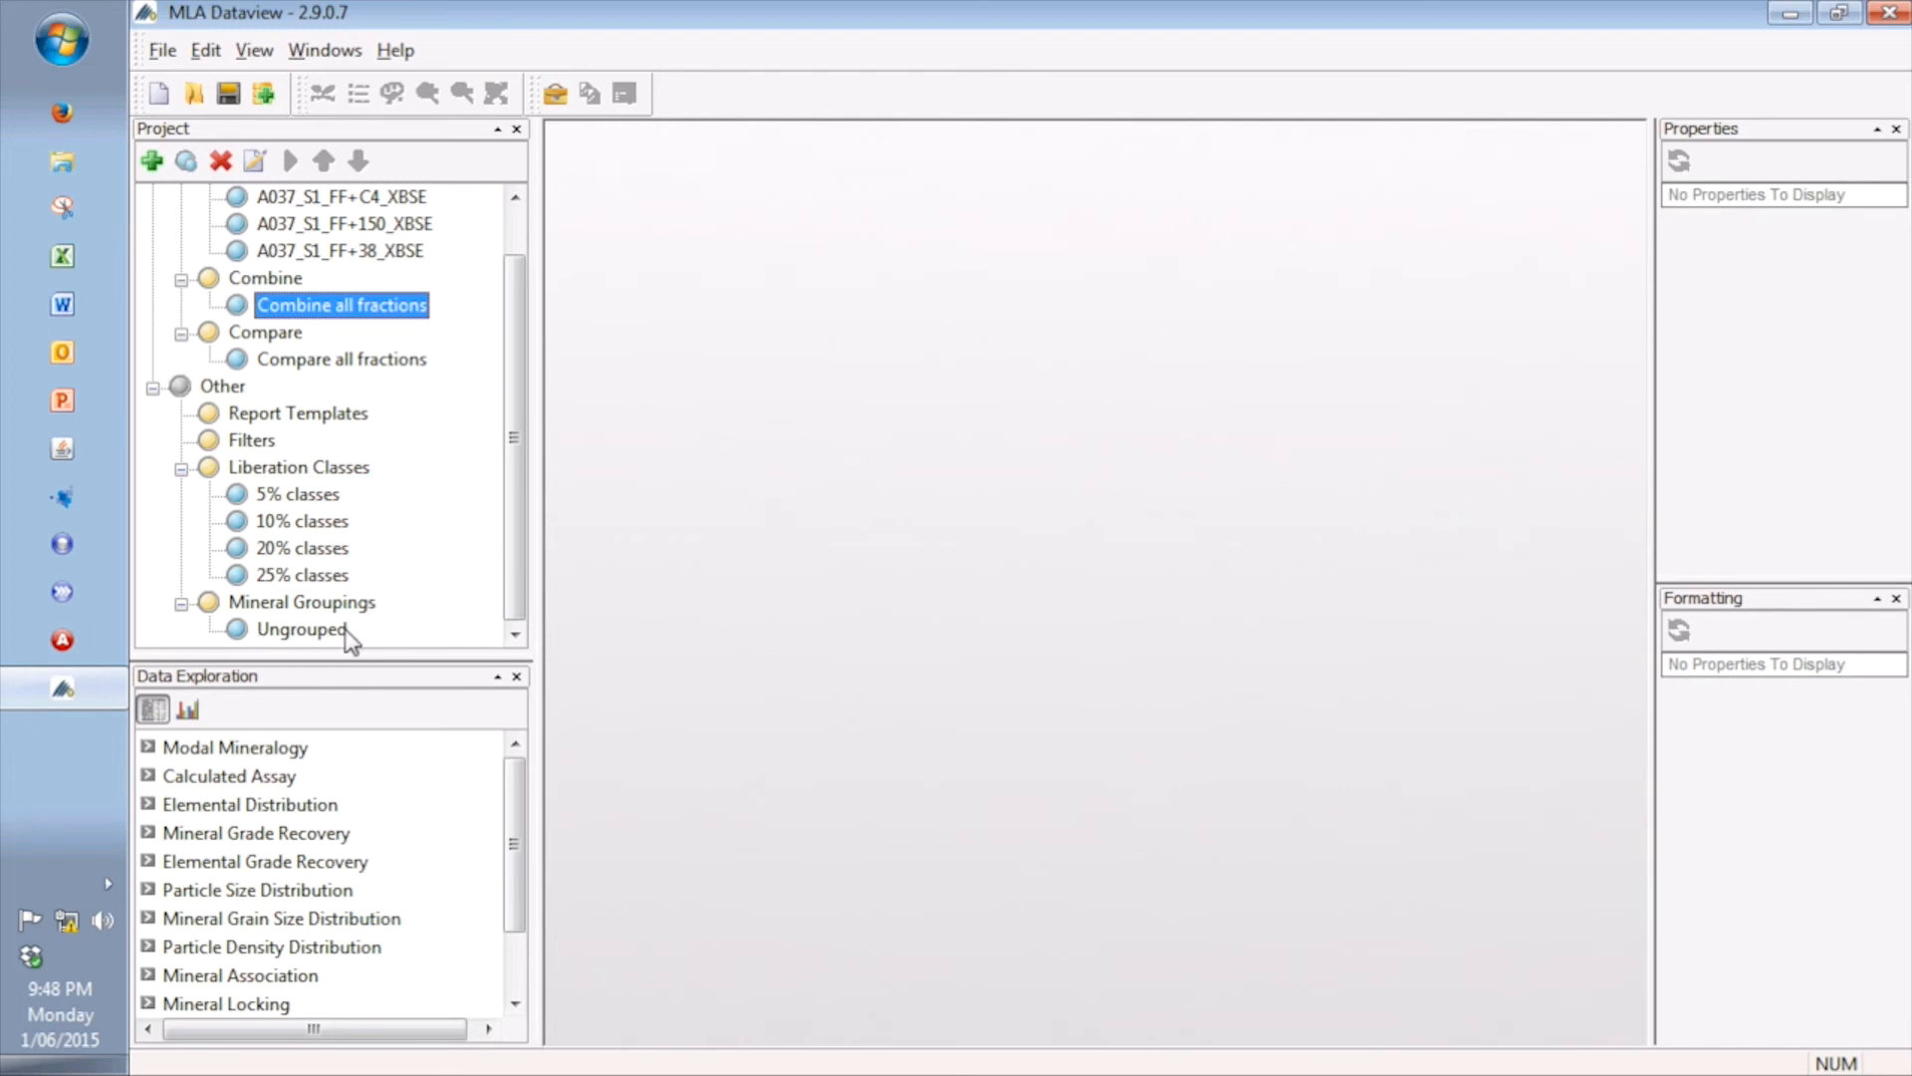
View the ungrouped Modal Mineralogy table for the A037_S1_FF+38_XBSE data source, then close it.
click(413, 257)
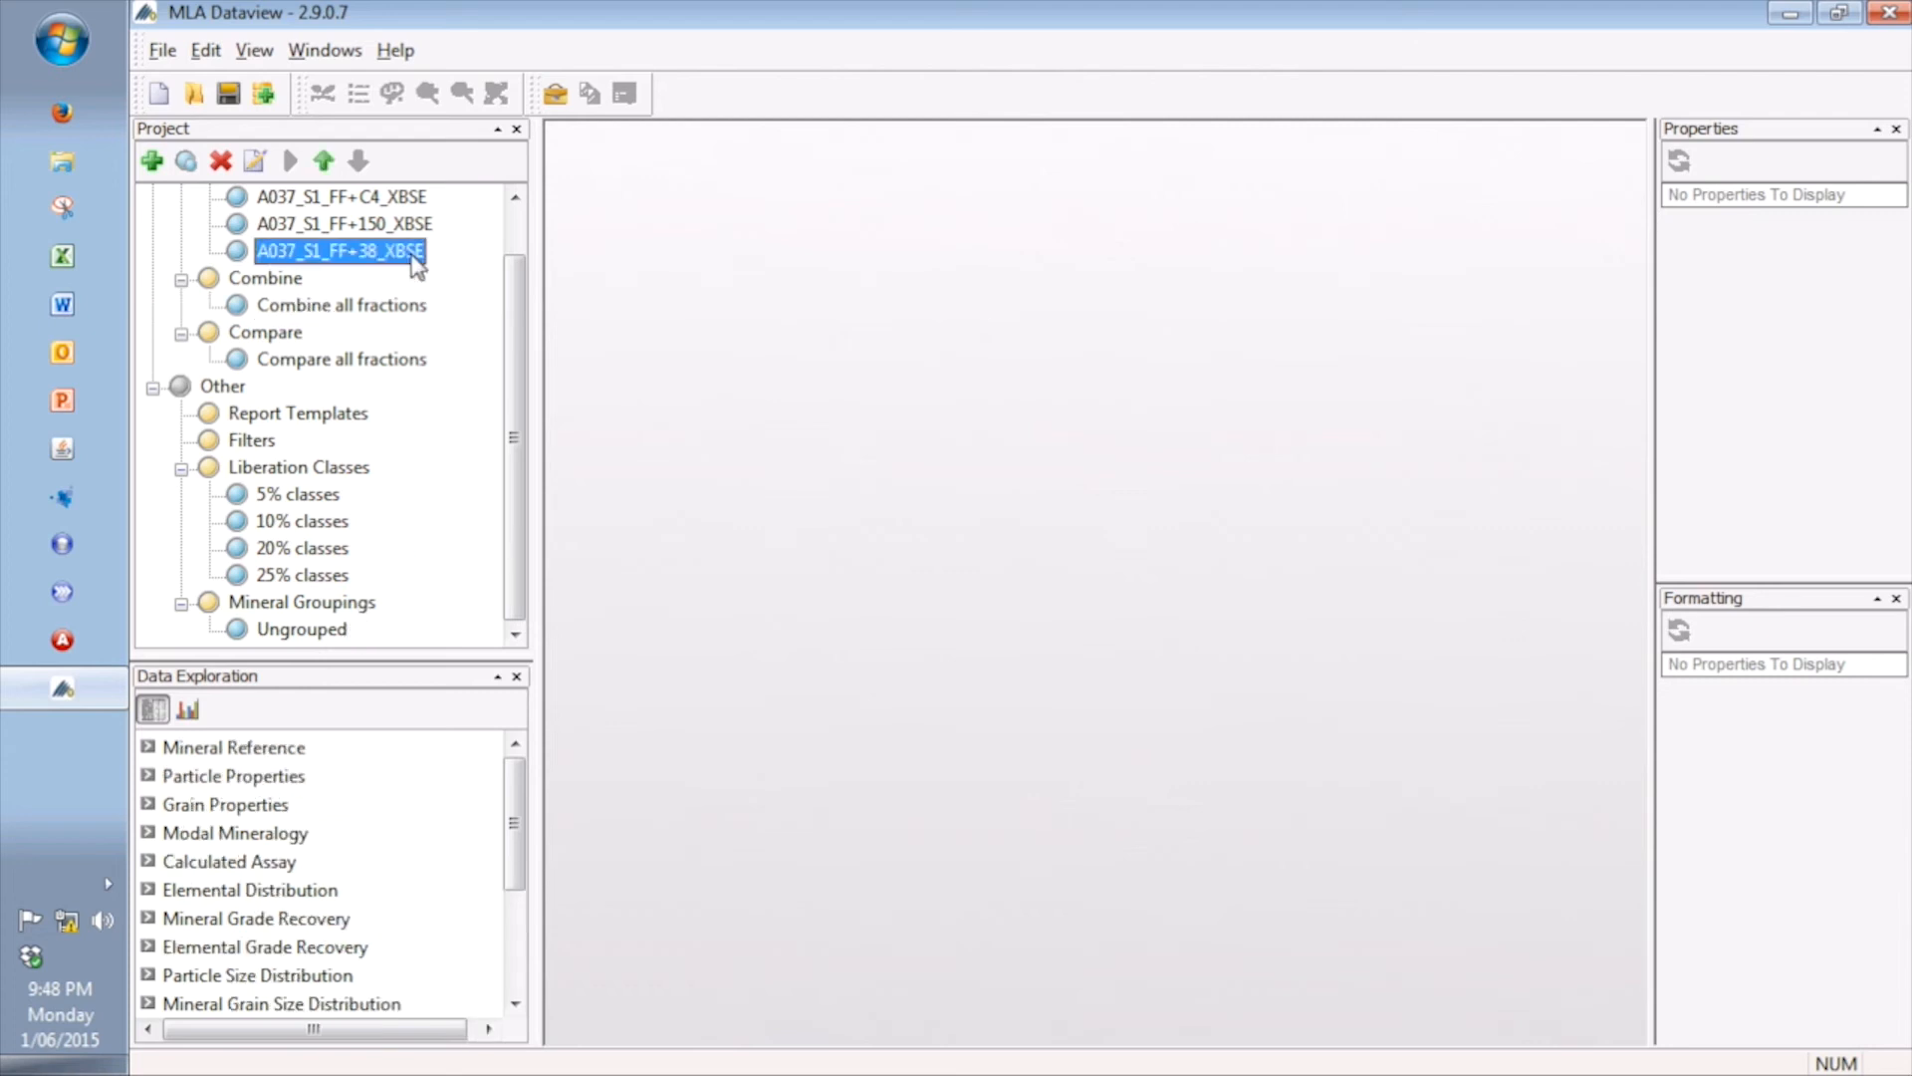
click(288, 836)
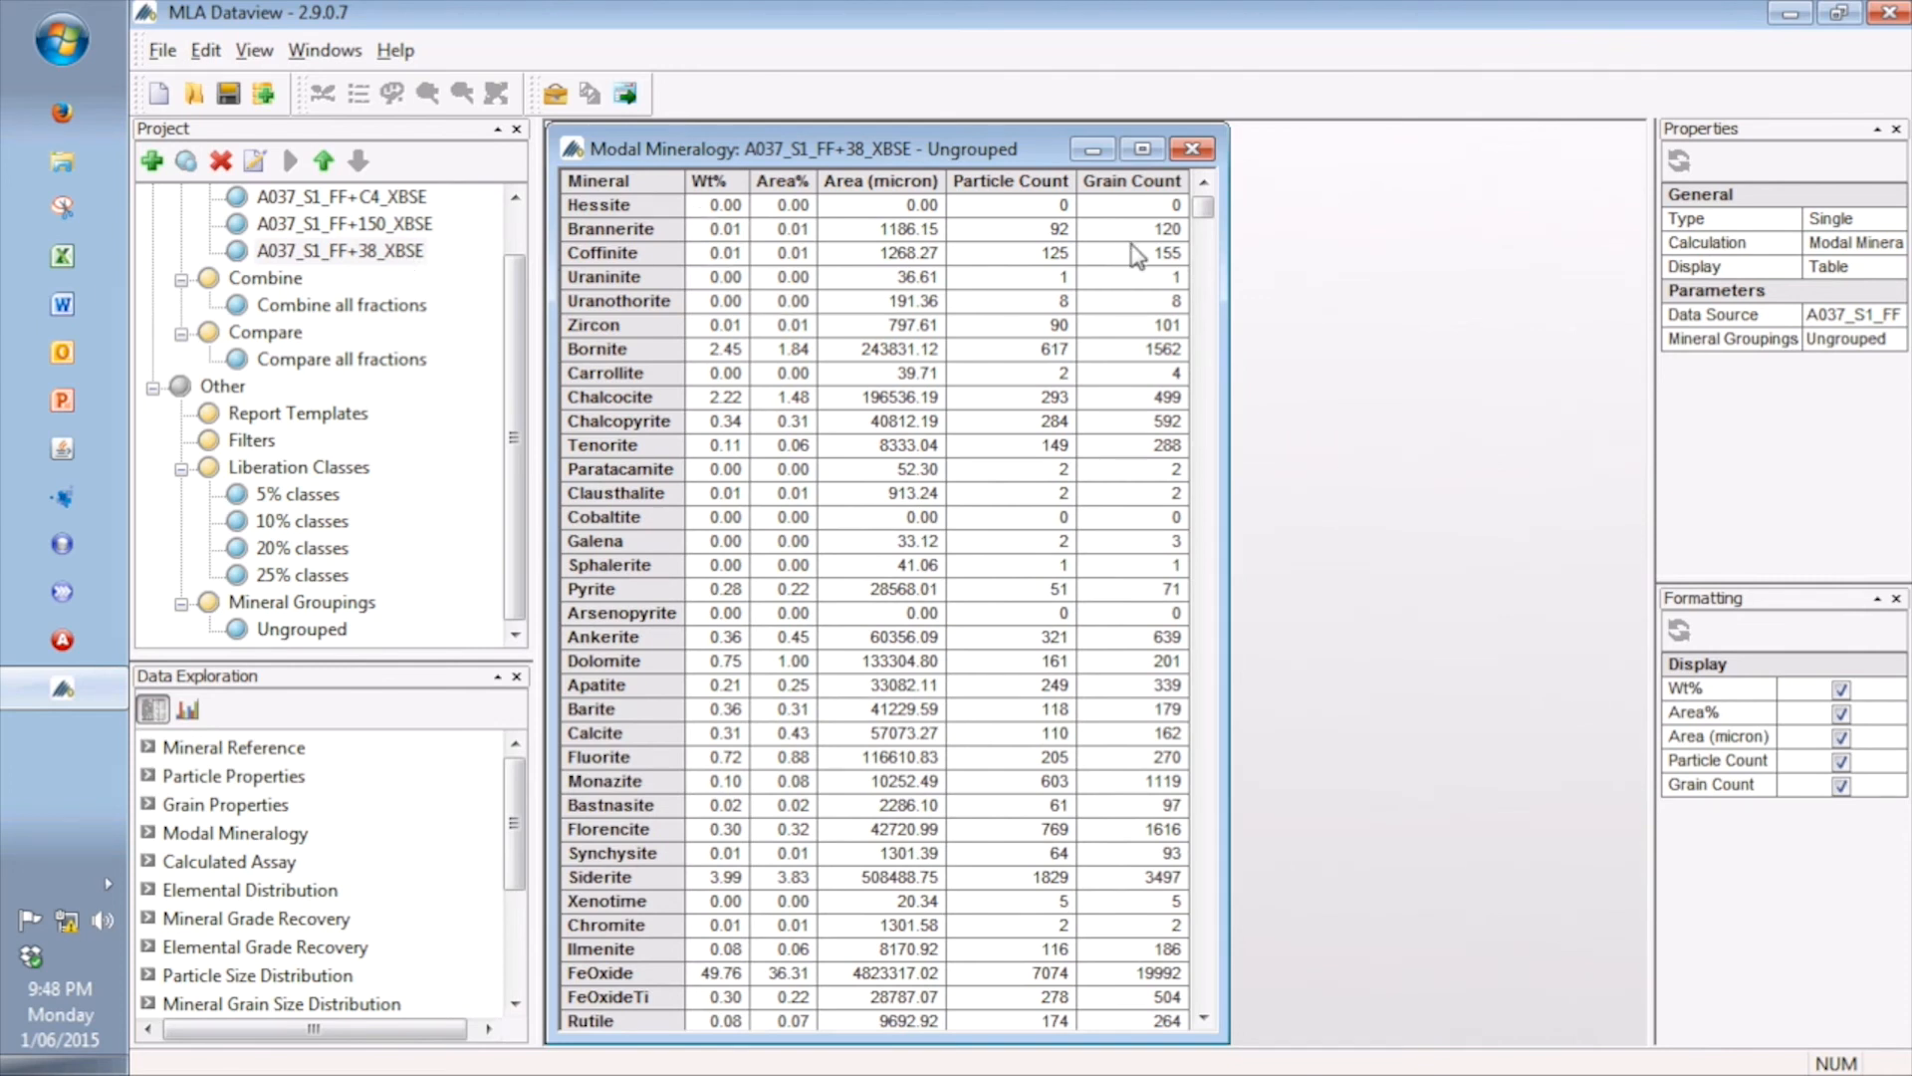
mouse_move(1204, 205)
mouse_down()
mouse_move(1227, 501)
mouse_move(1205, 996)
mouse_move(1209, 176)
mouse_up()
click(1194, 150)
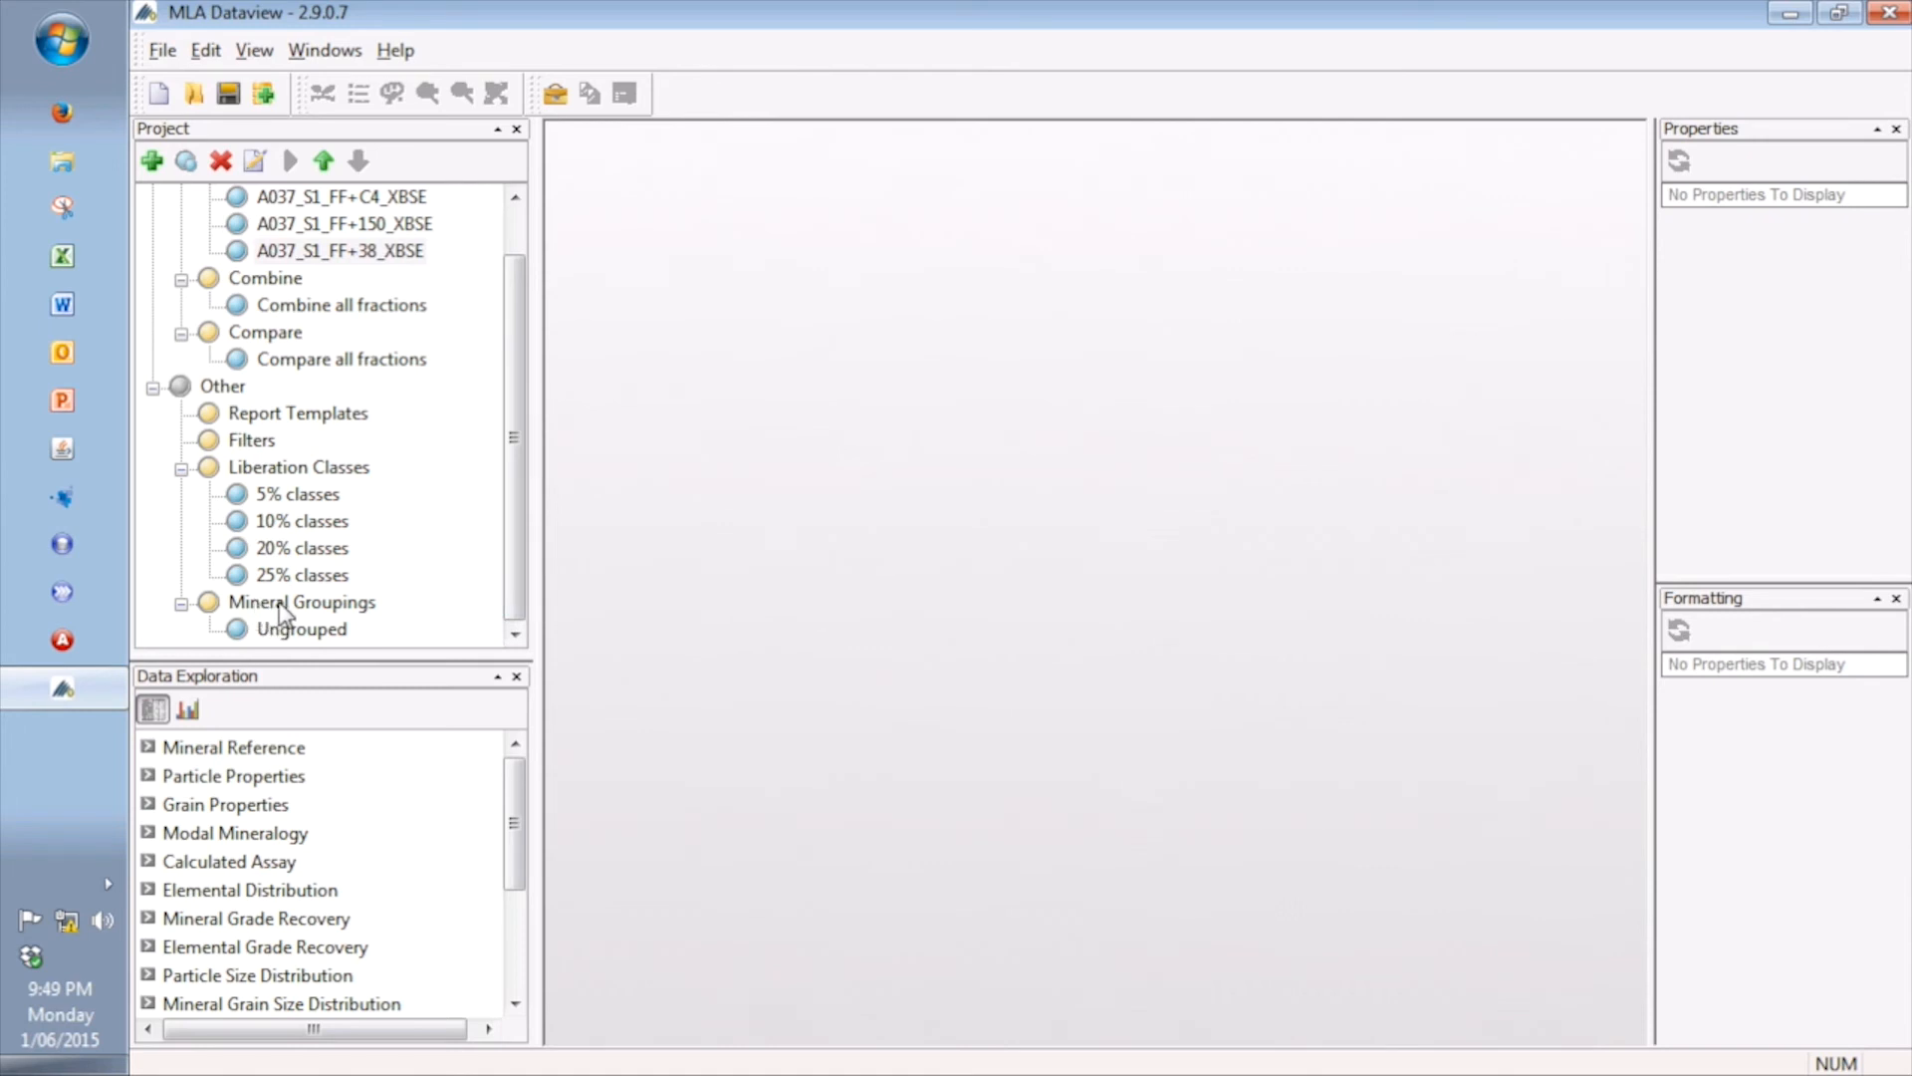
Start a new mineral grouping with Bornite, Chalcocite and Chalcopyrite each in their own separate group.
right_click(299, 604)
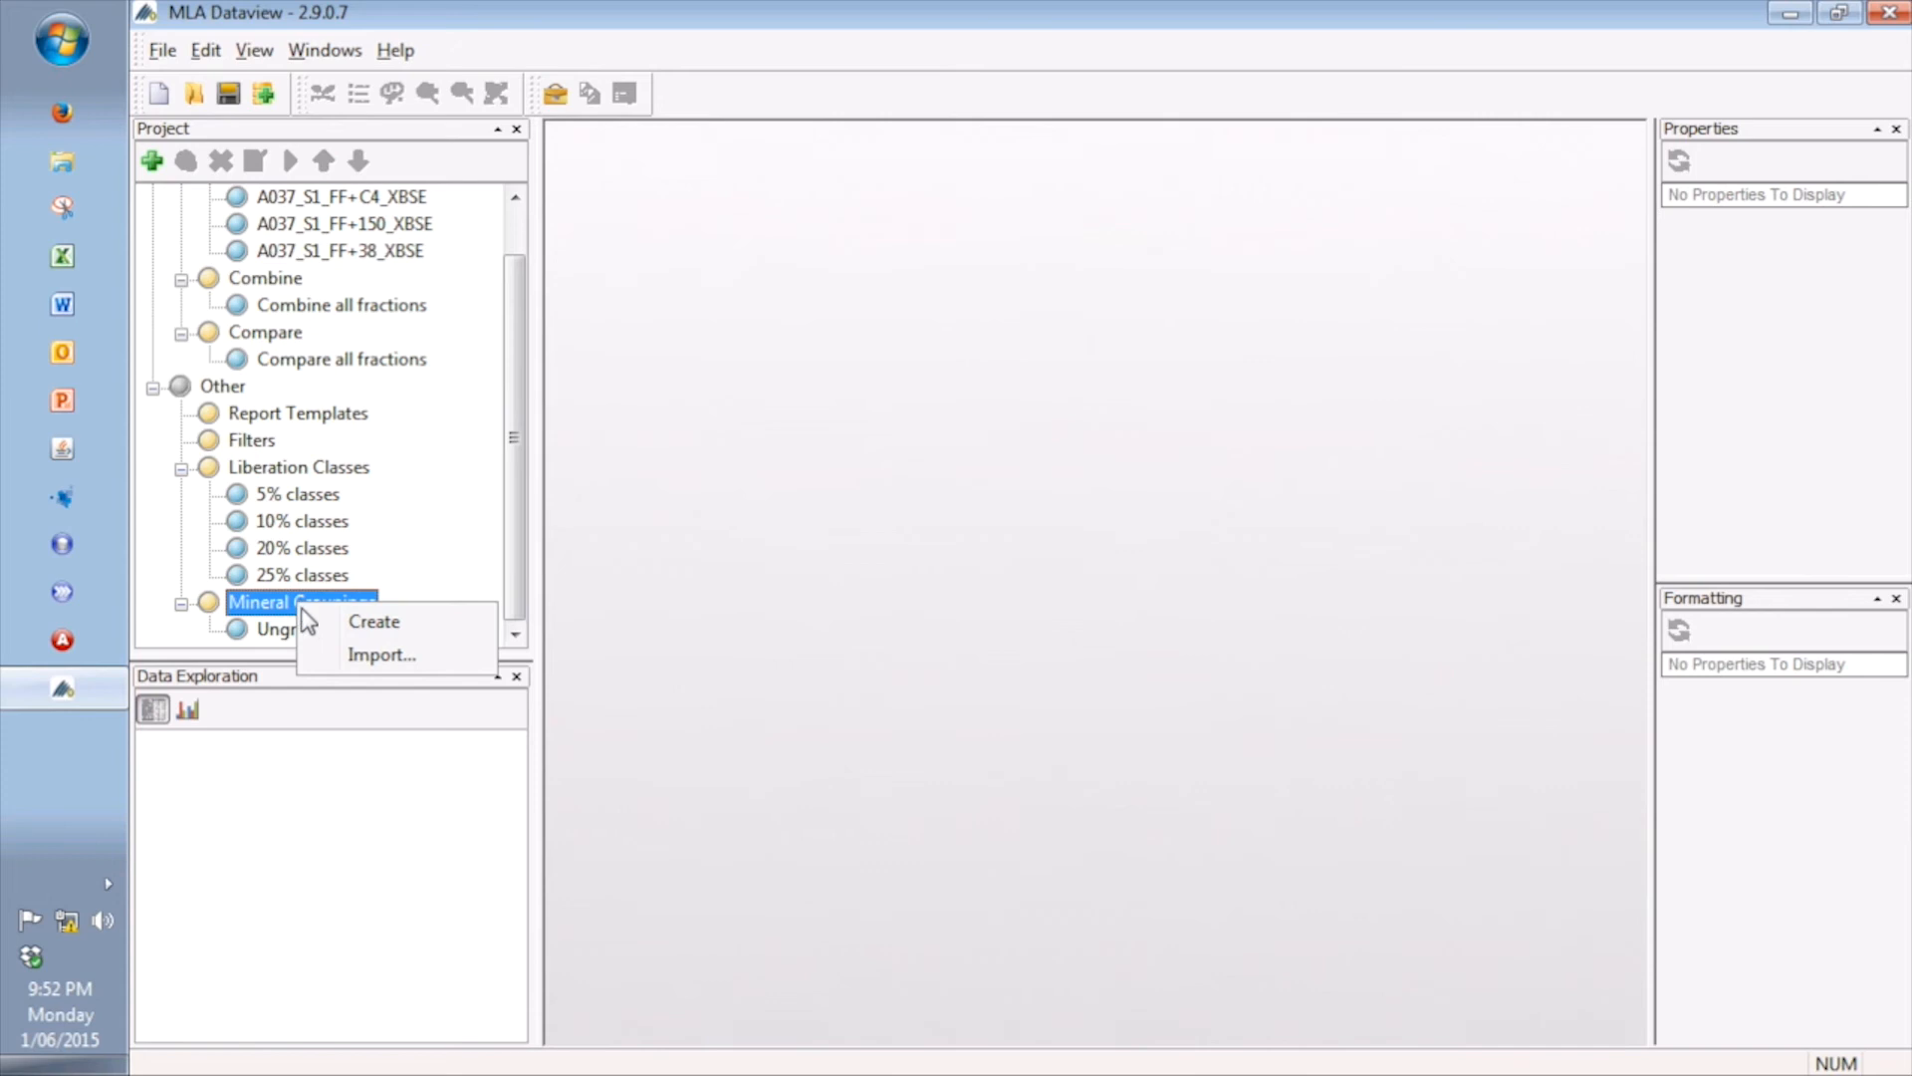
click(366, 626)
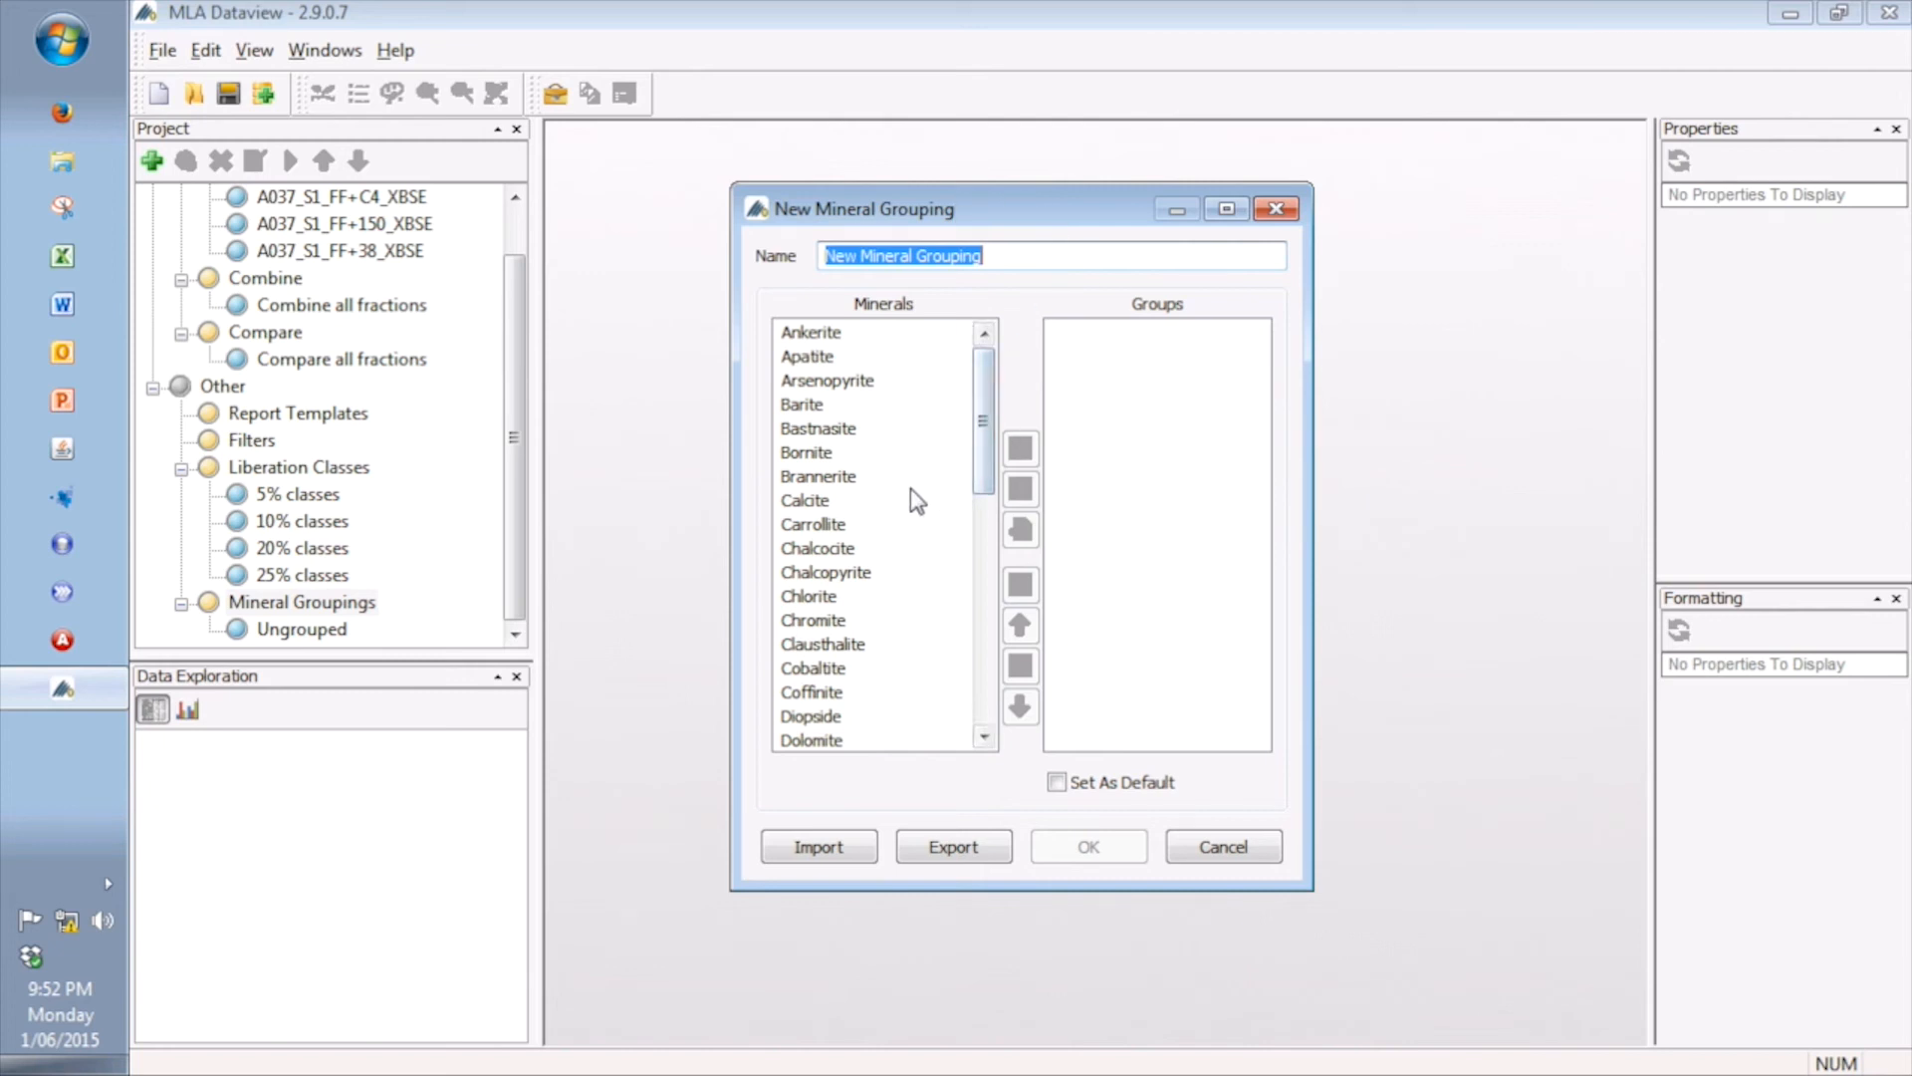
click(828, 450)
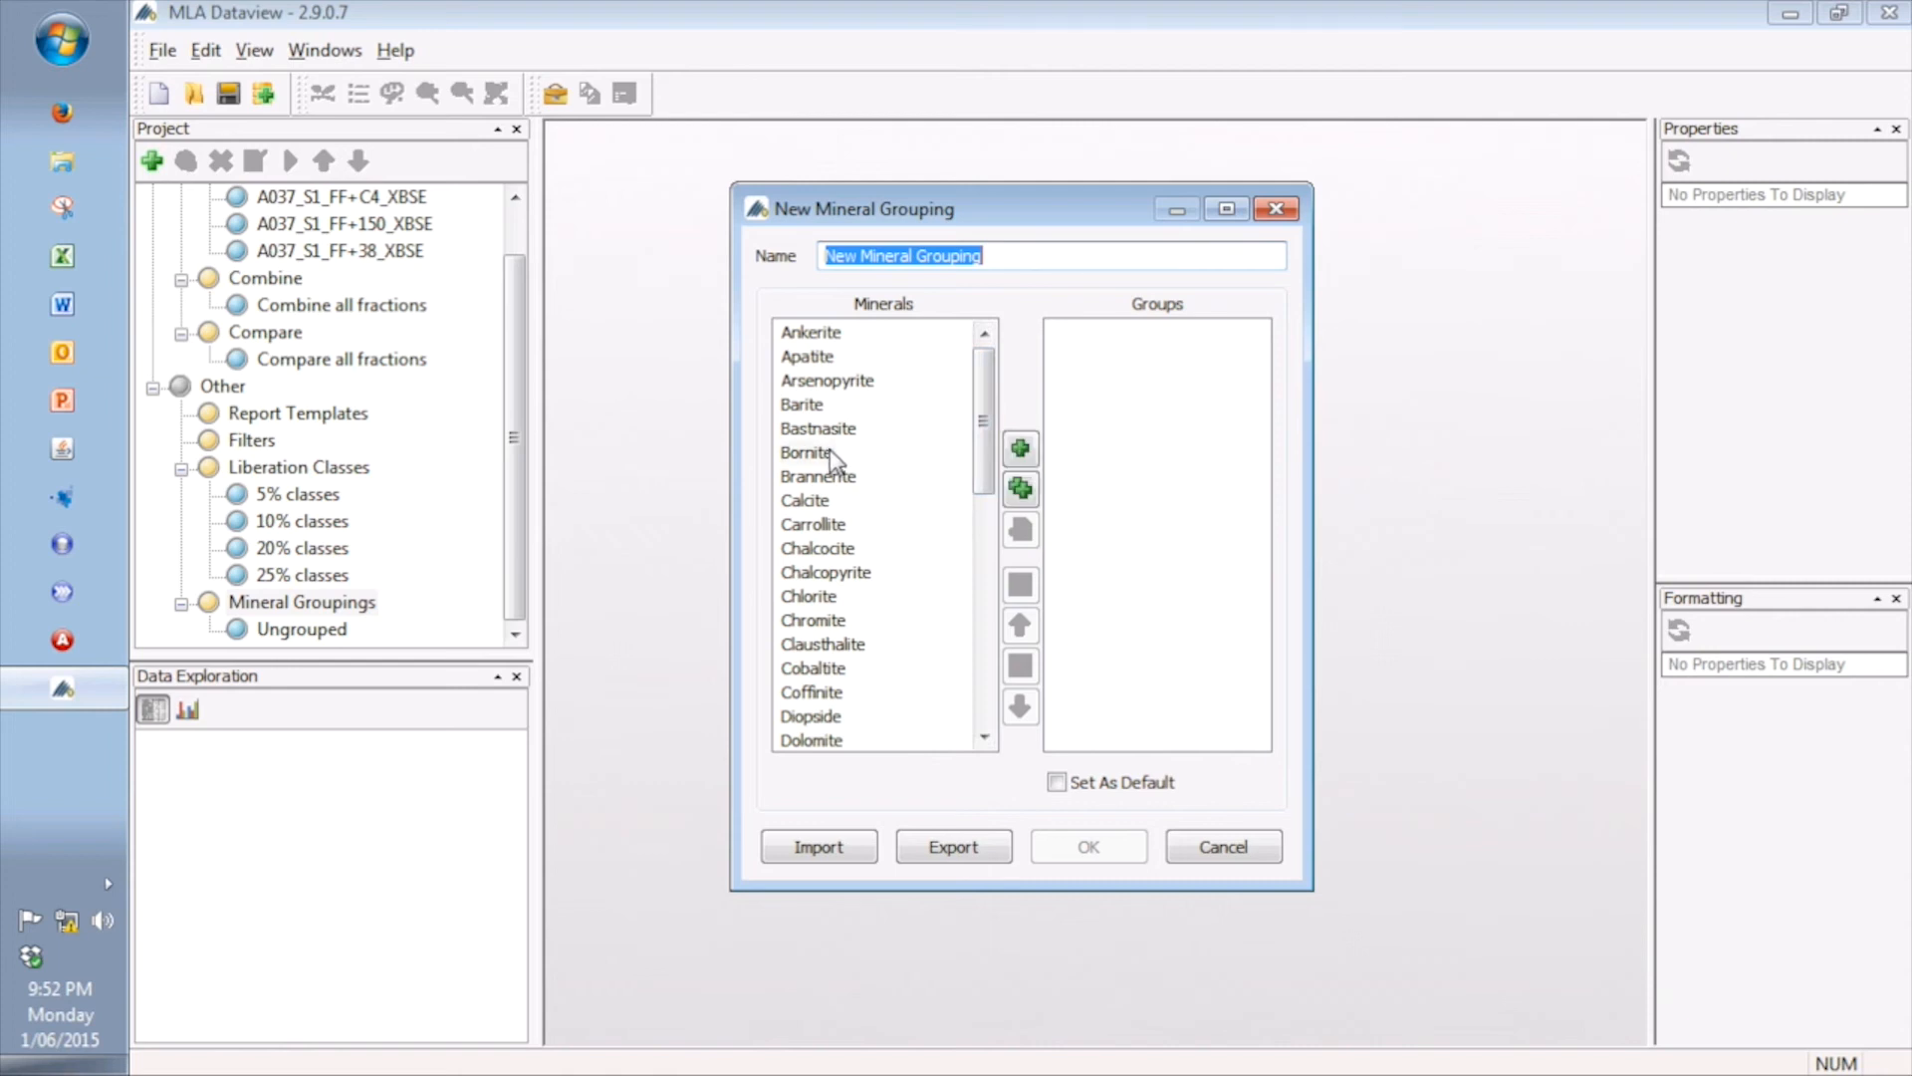
click(1022, 488)
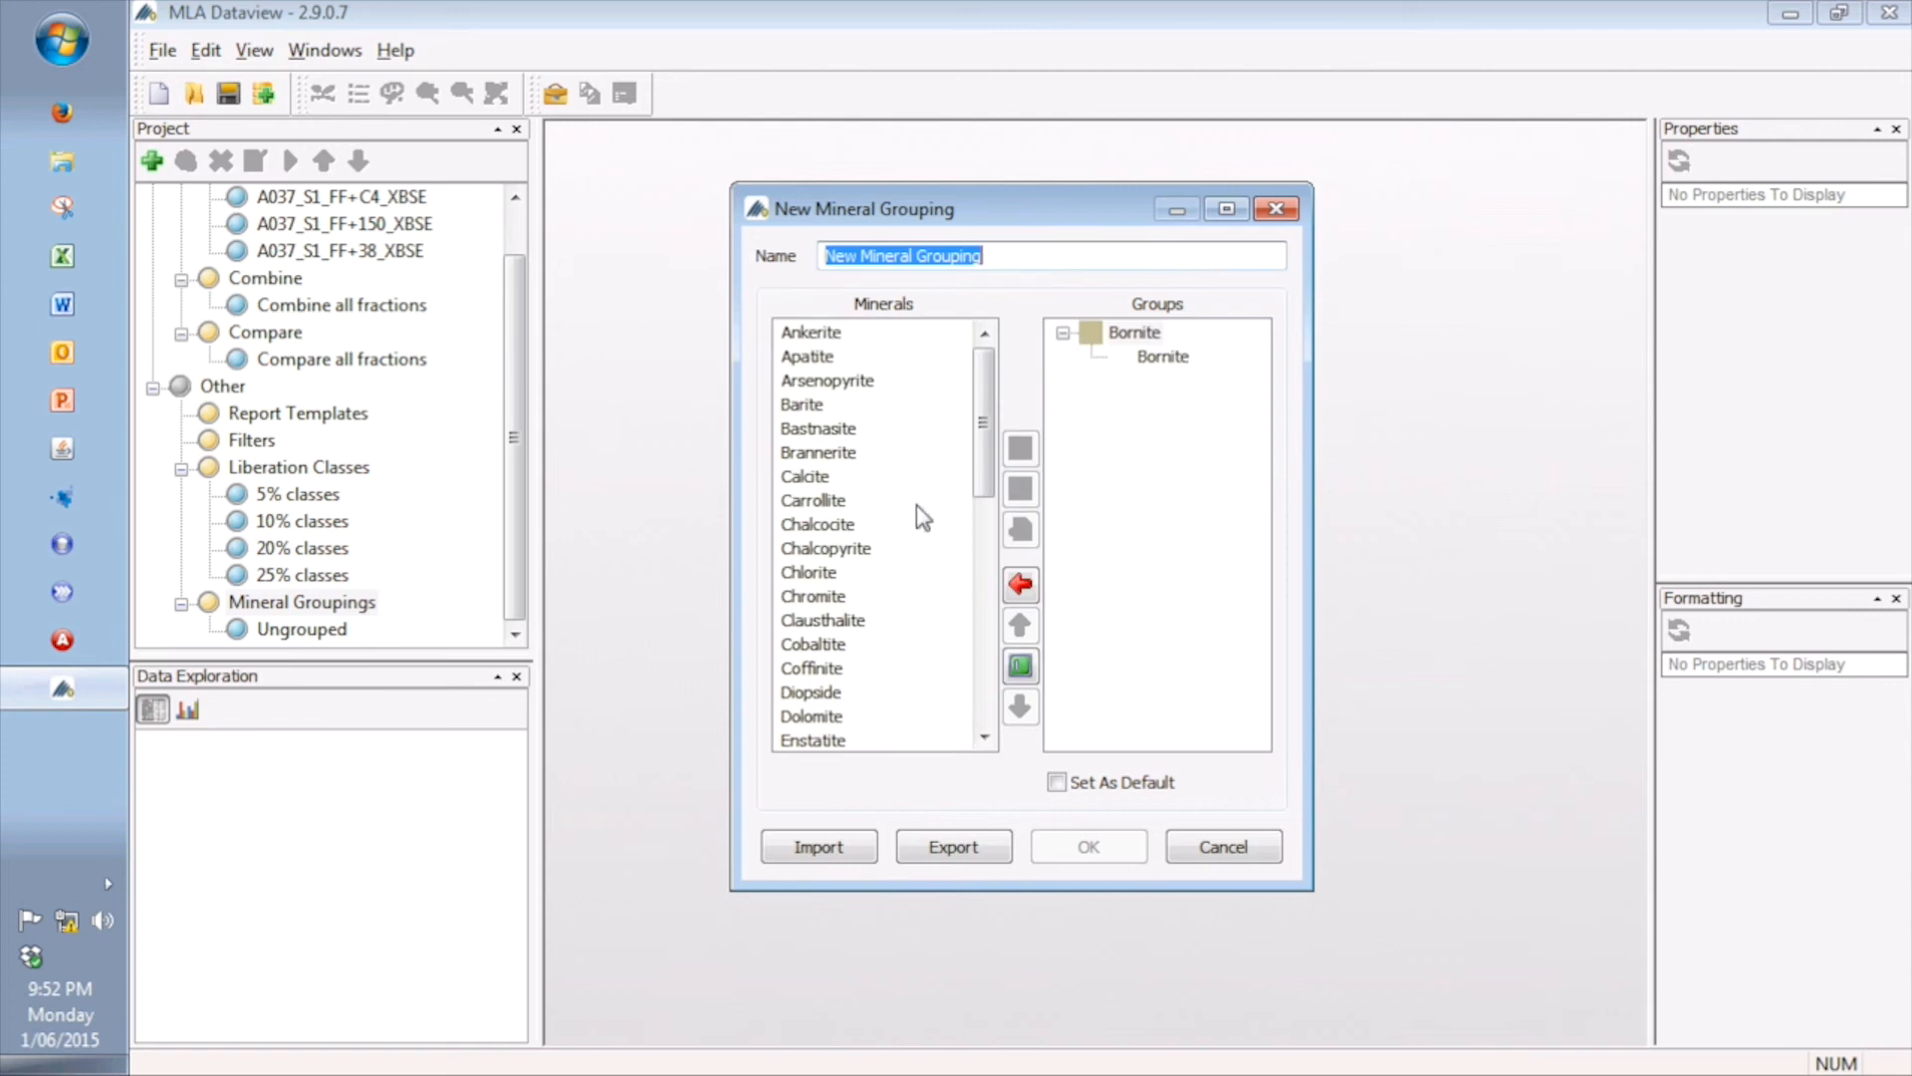
click(852, 523)
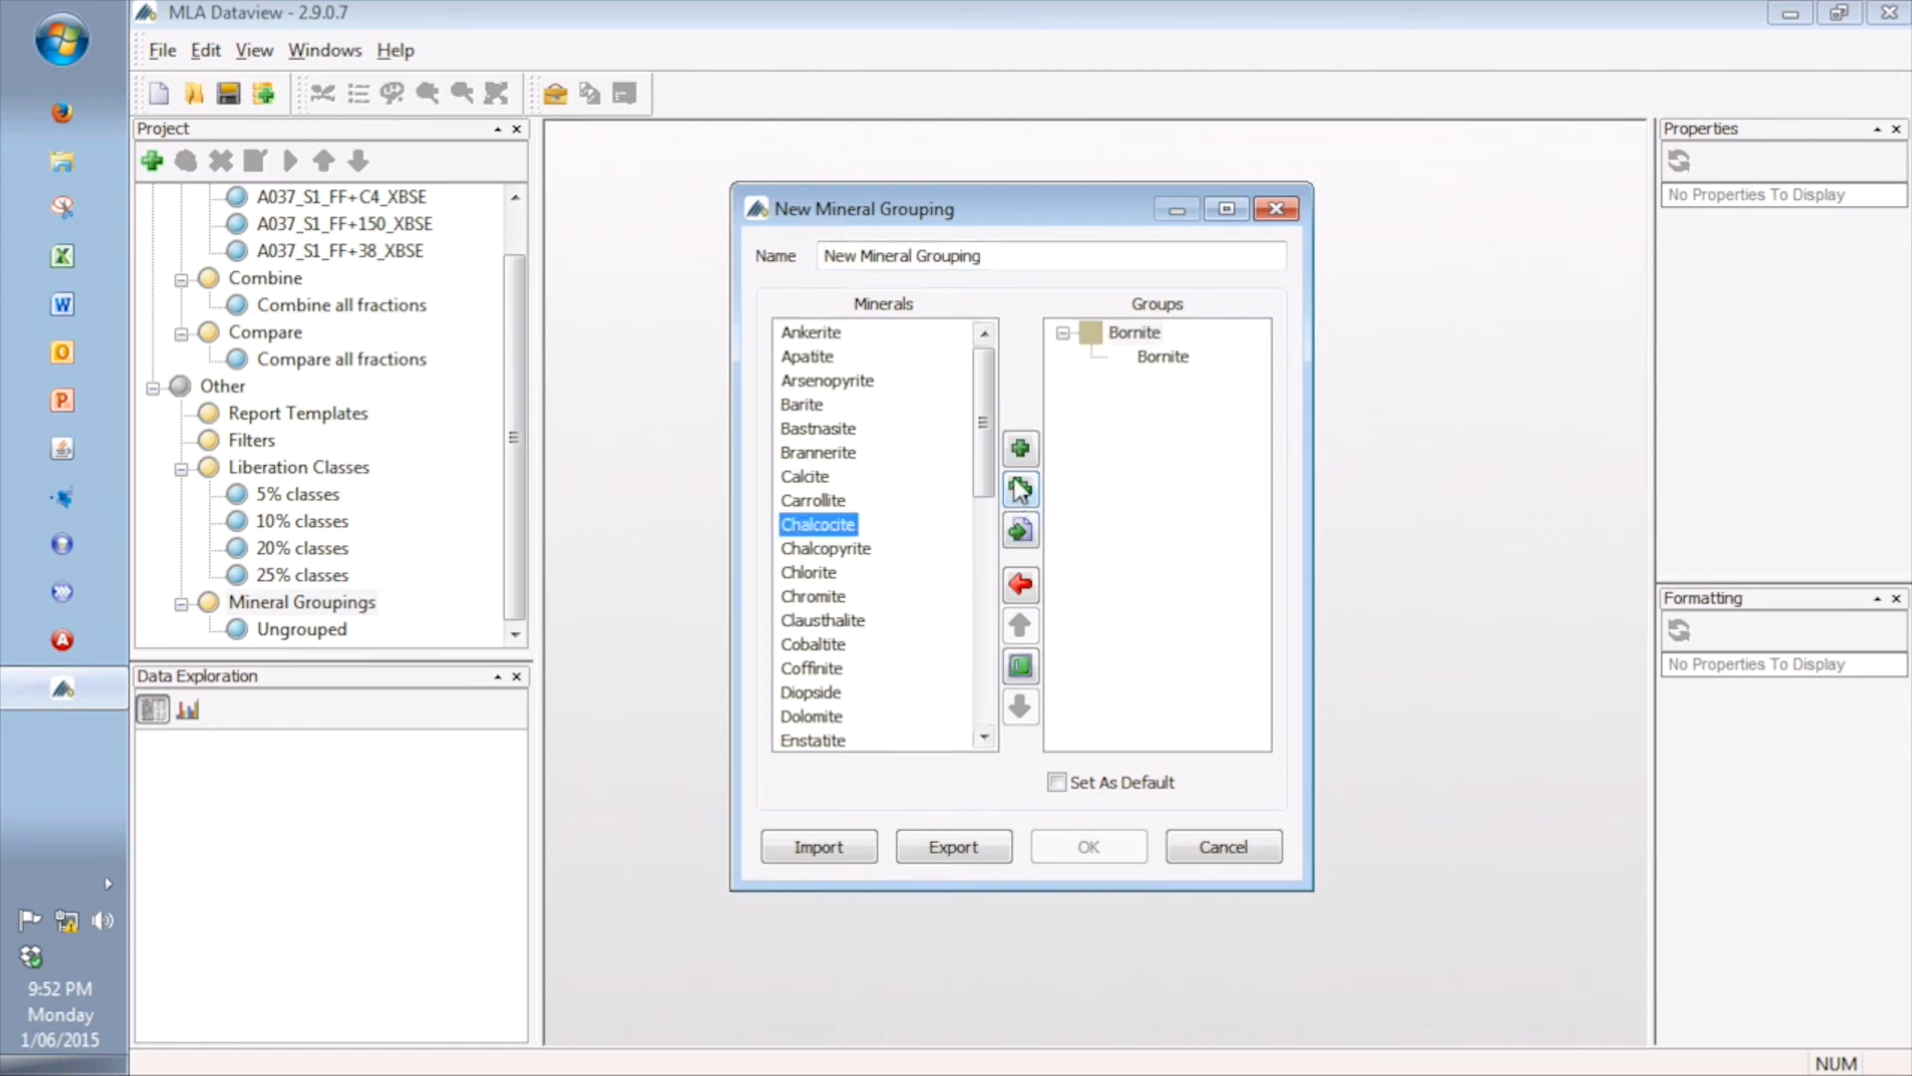
click(1018, 491)
click(839, 525)
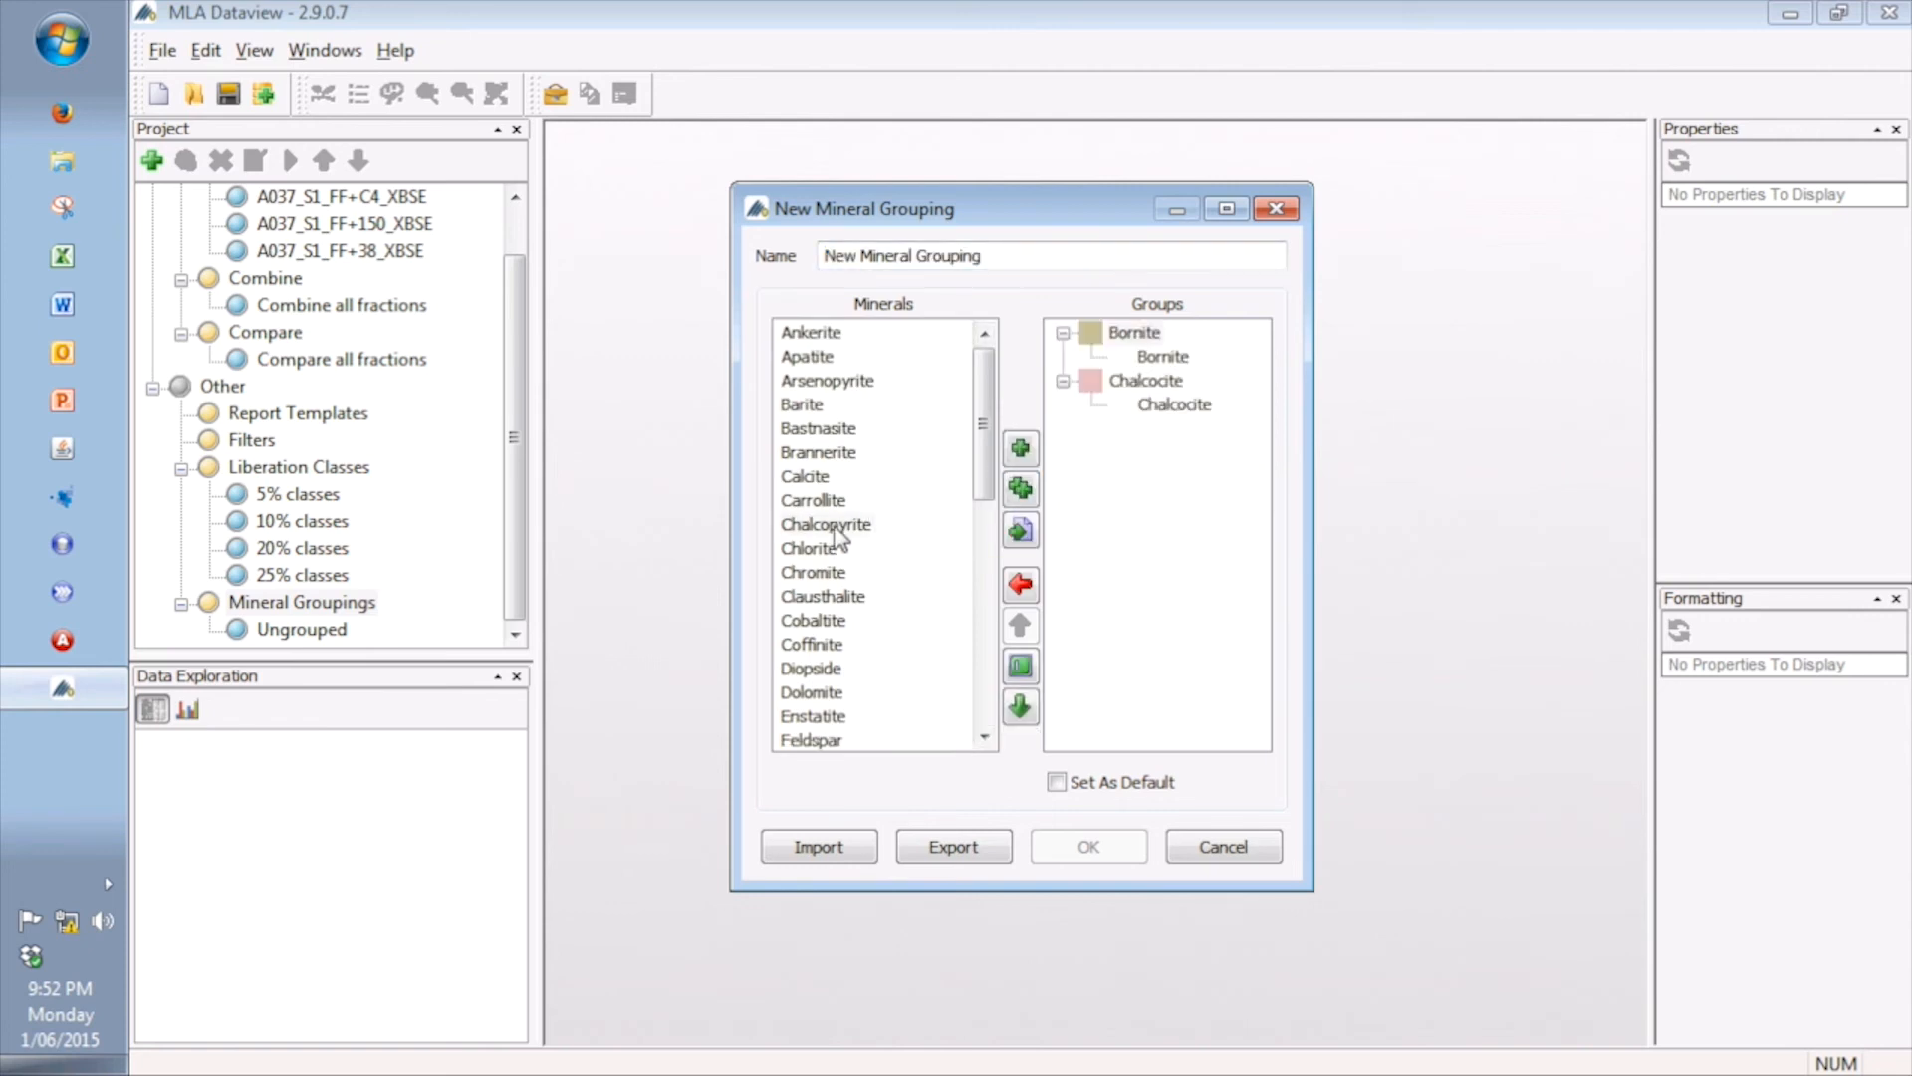
click(1021, 488)
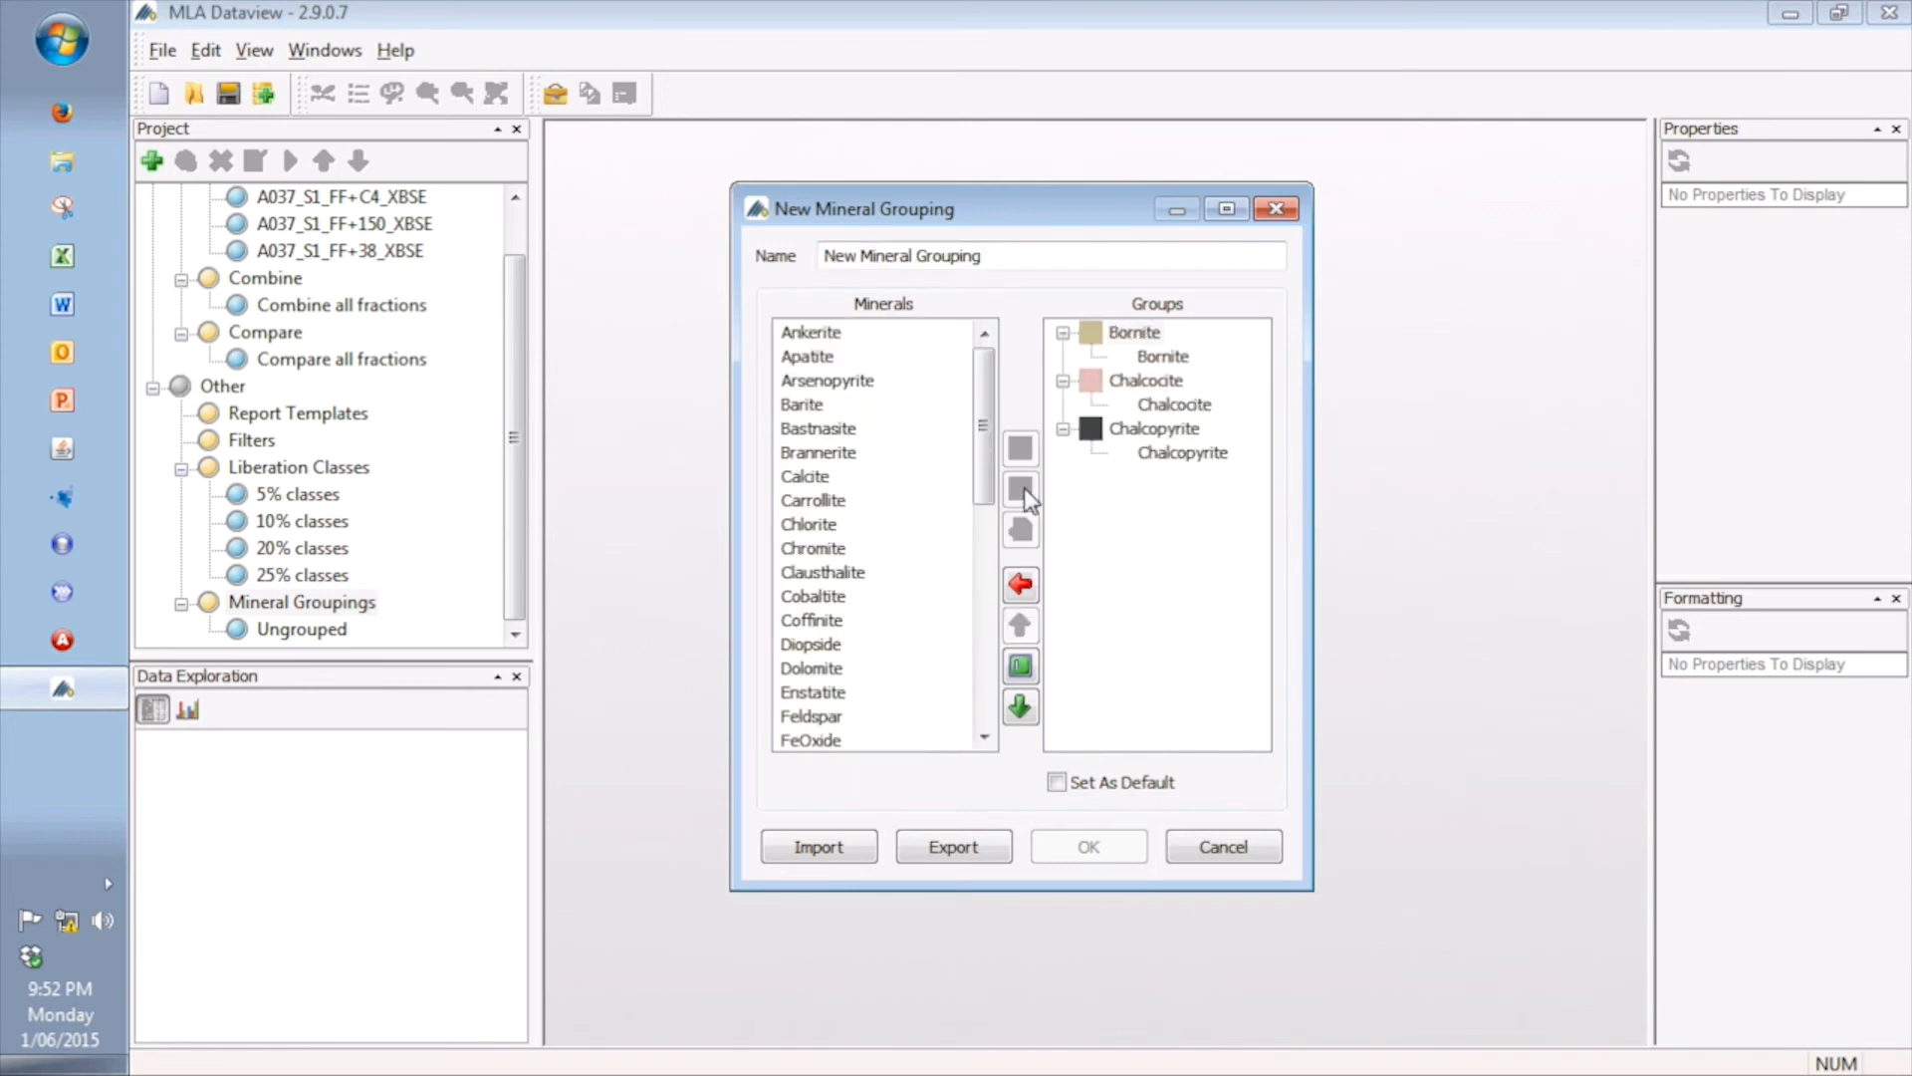
Put all the remaining minerals except Zircon together into one new group of the mineral grouping.
click(843, 334)
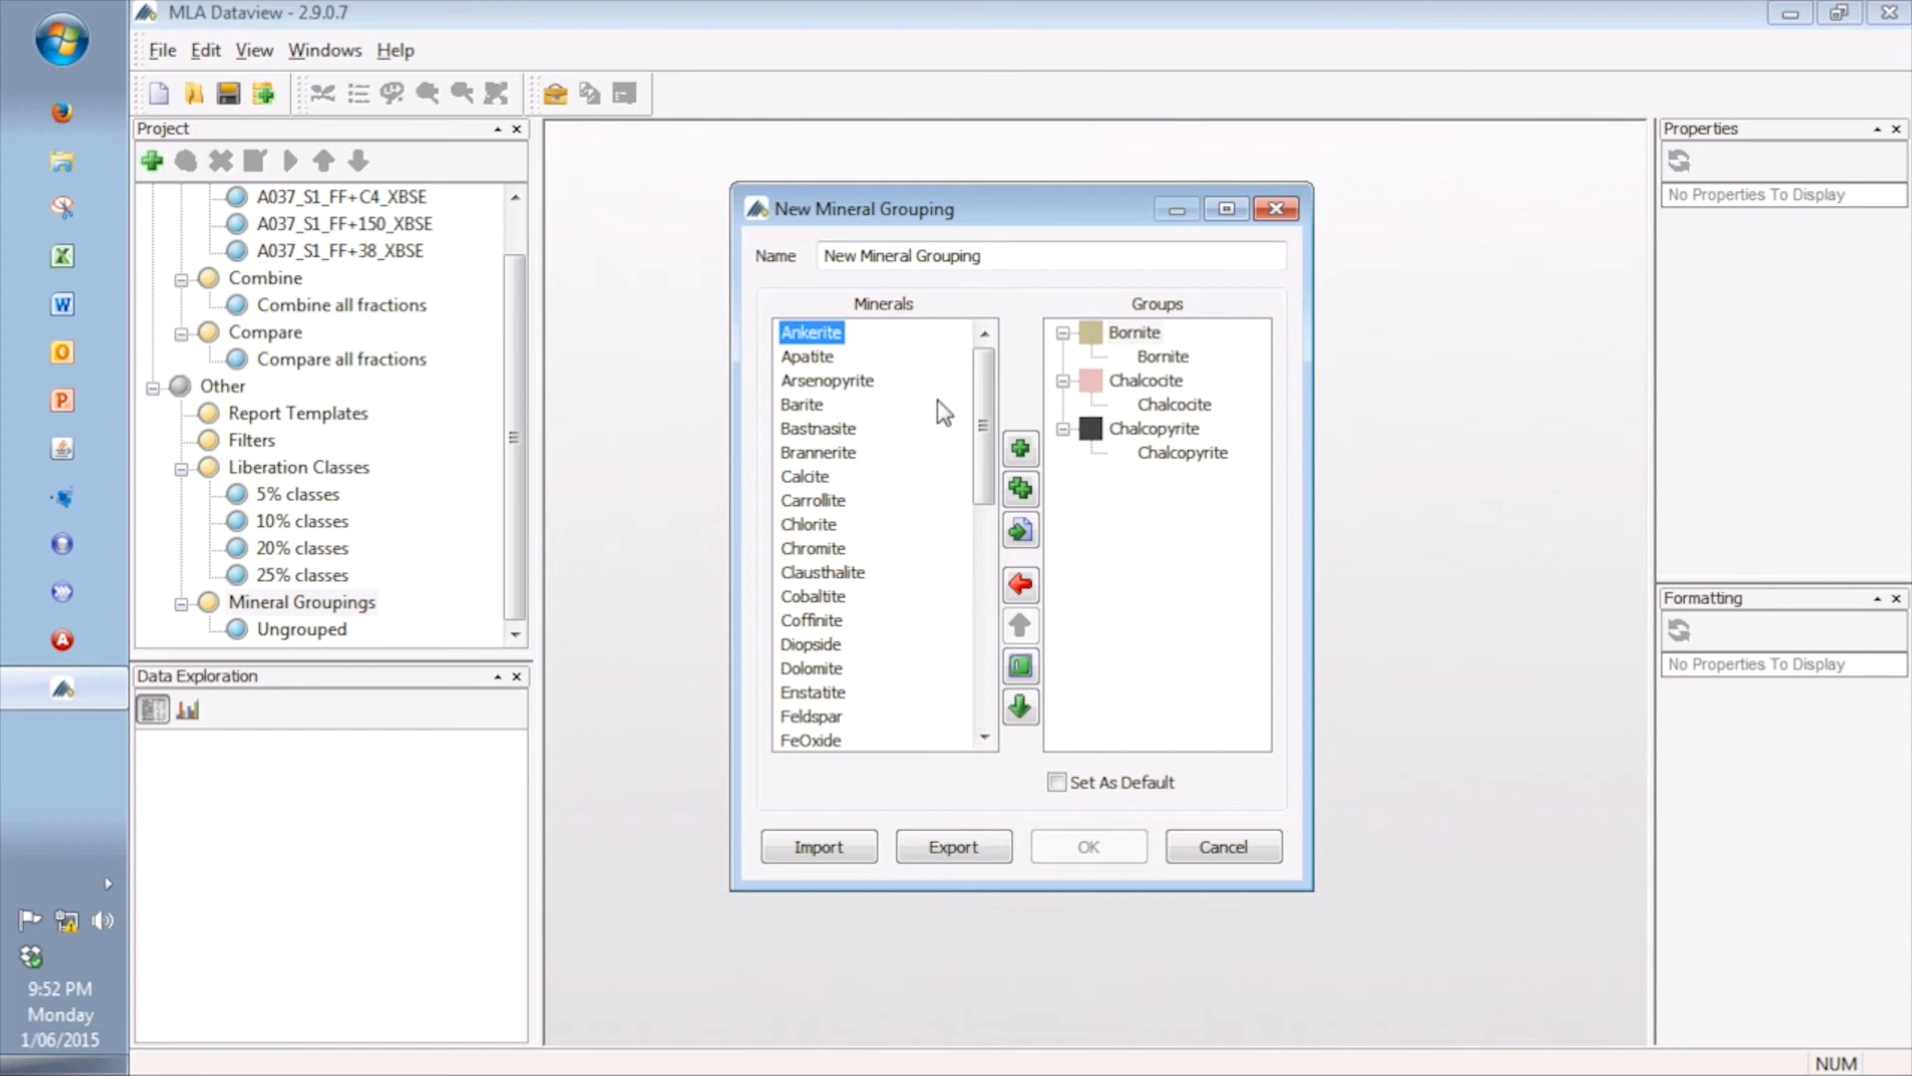
drag(996, 423, 1000, 702)
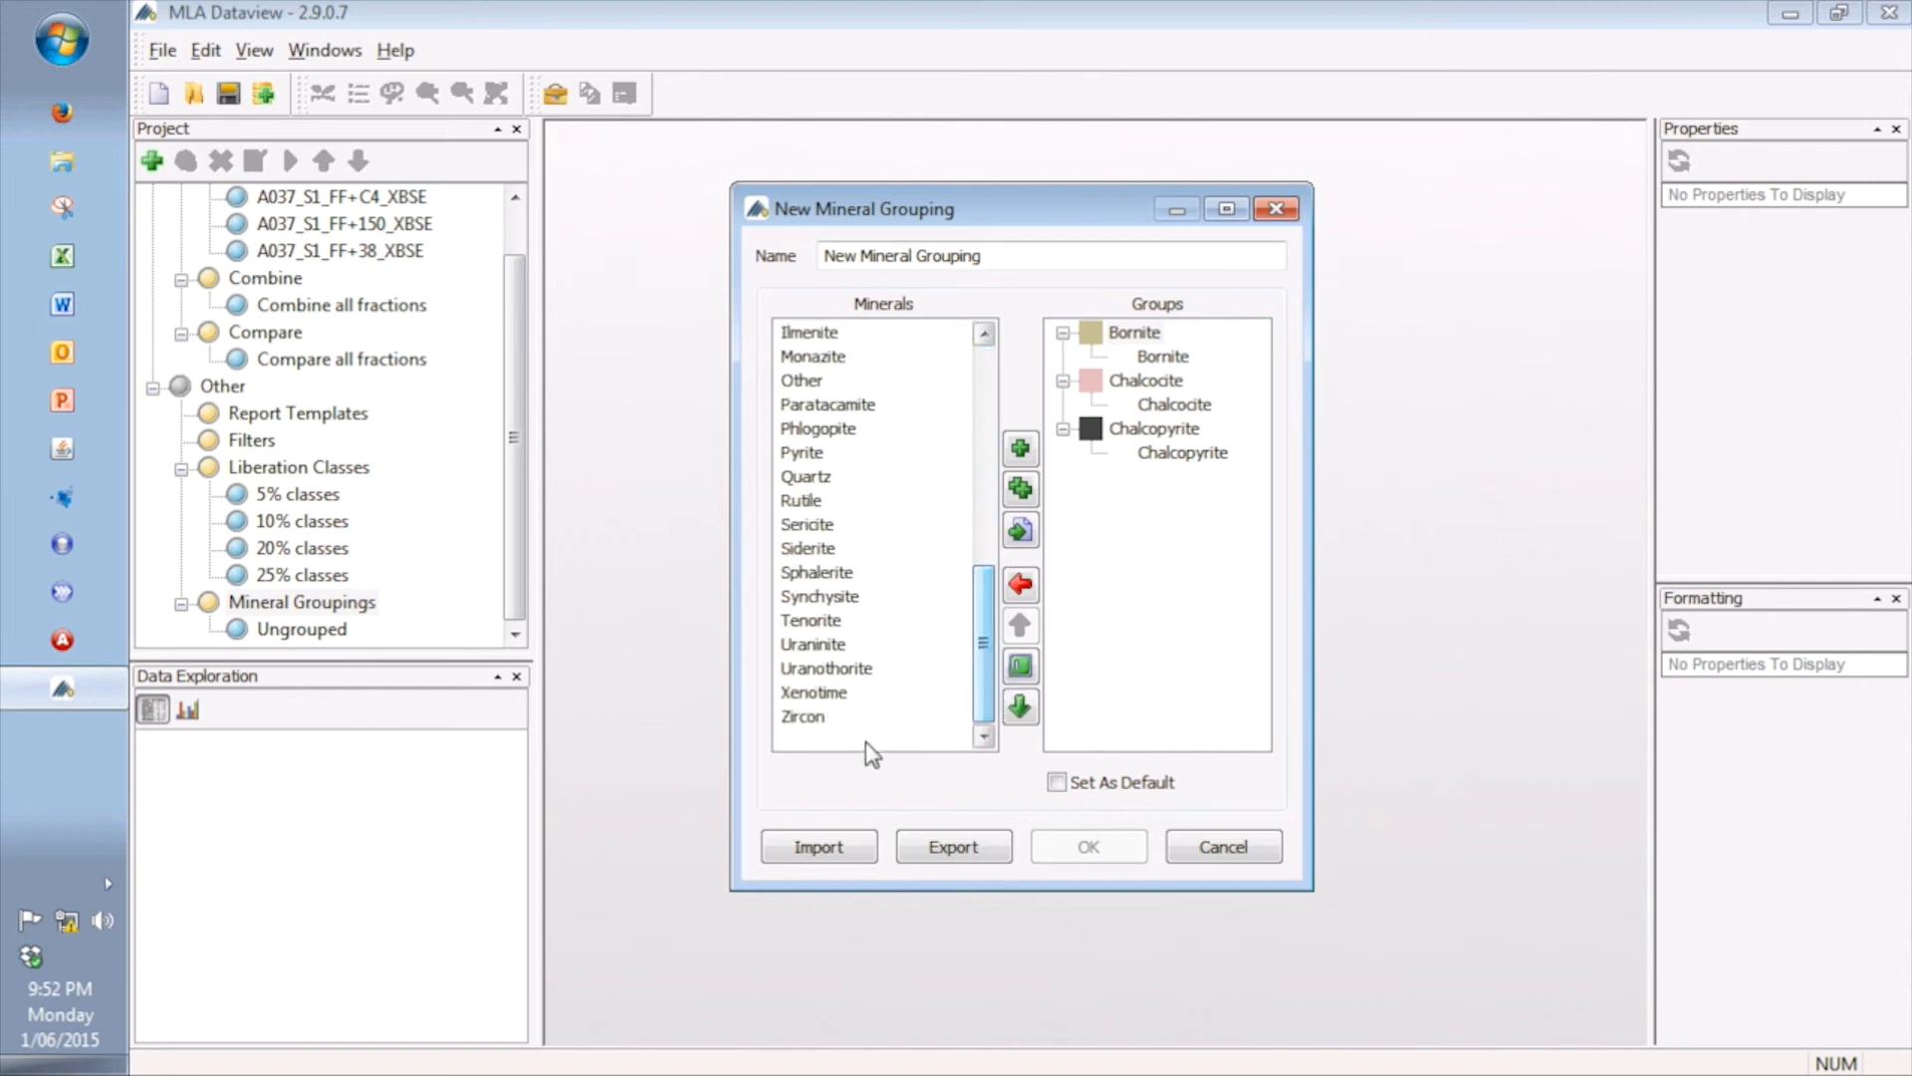
shift+click(817, 719)
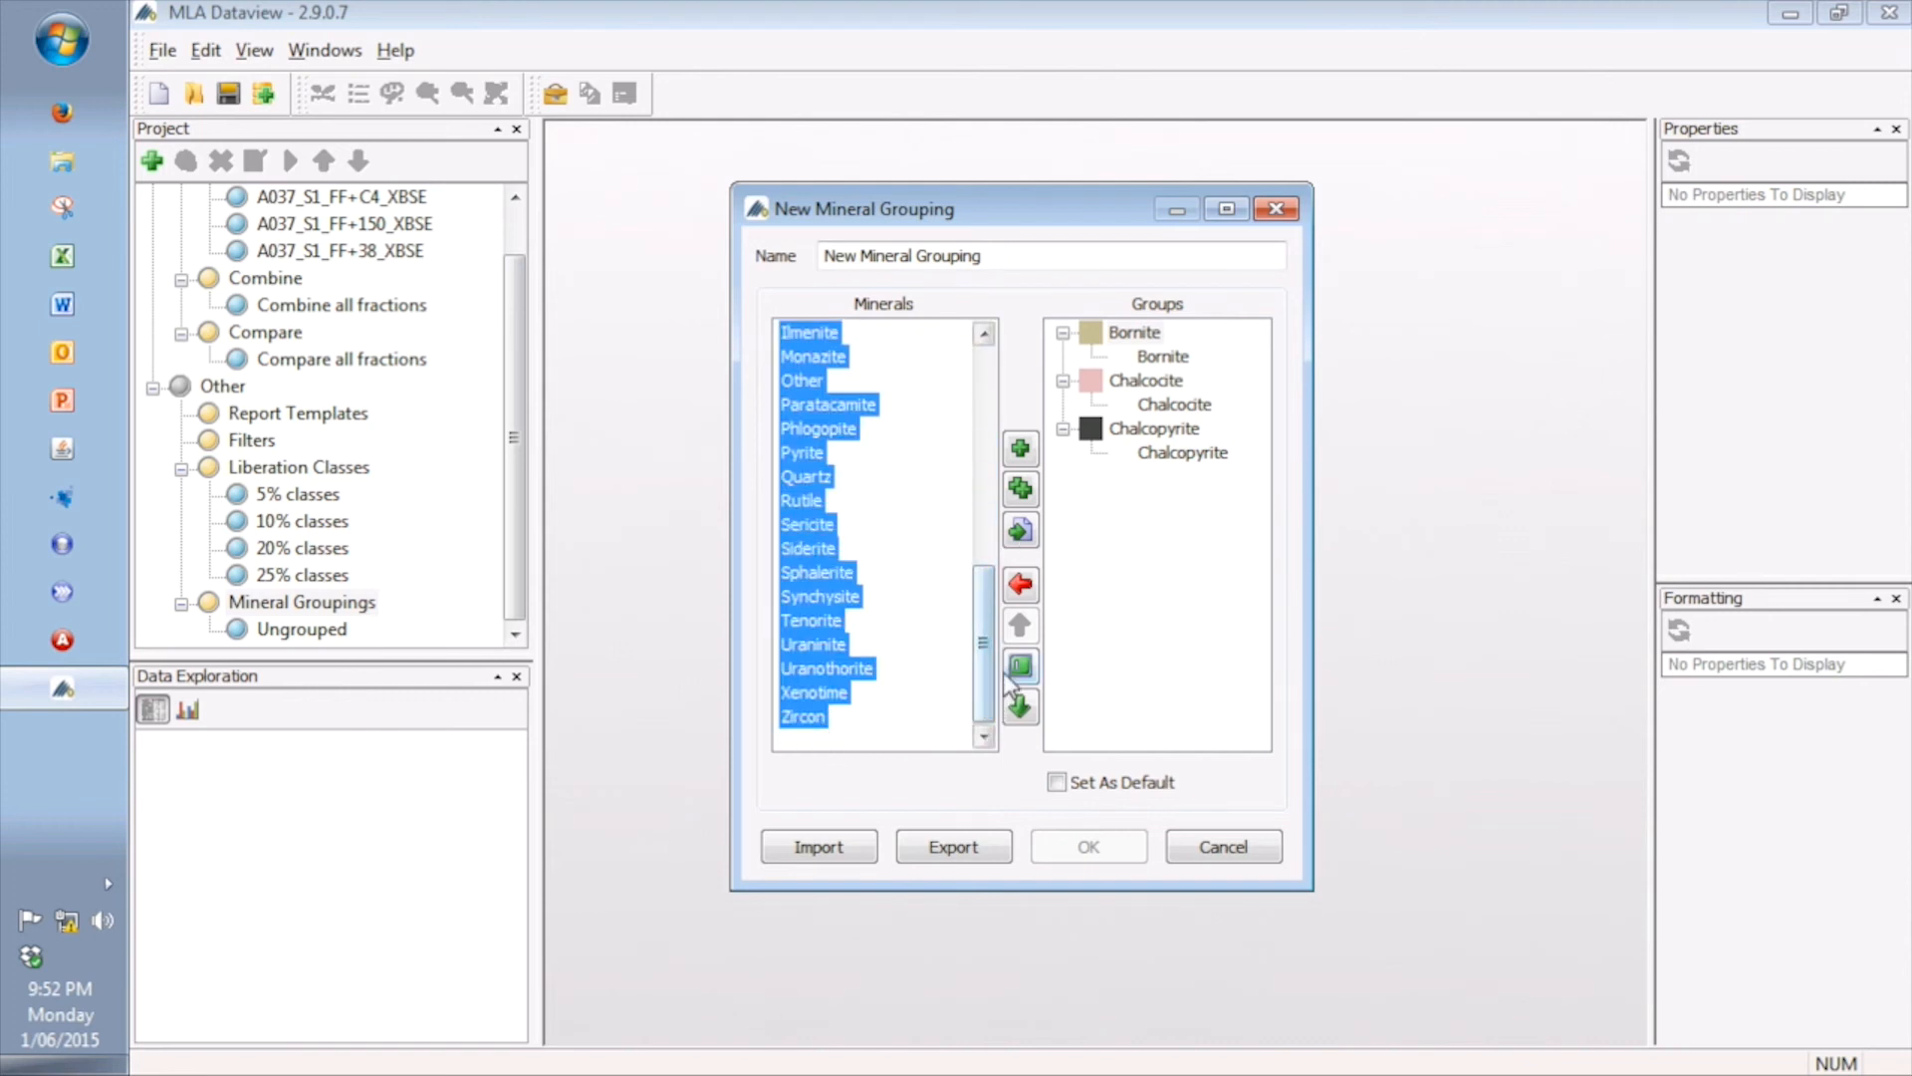
drag(989, 692, 1001, 461)
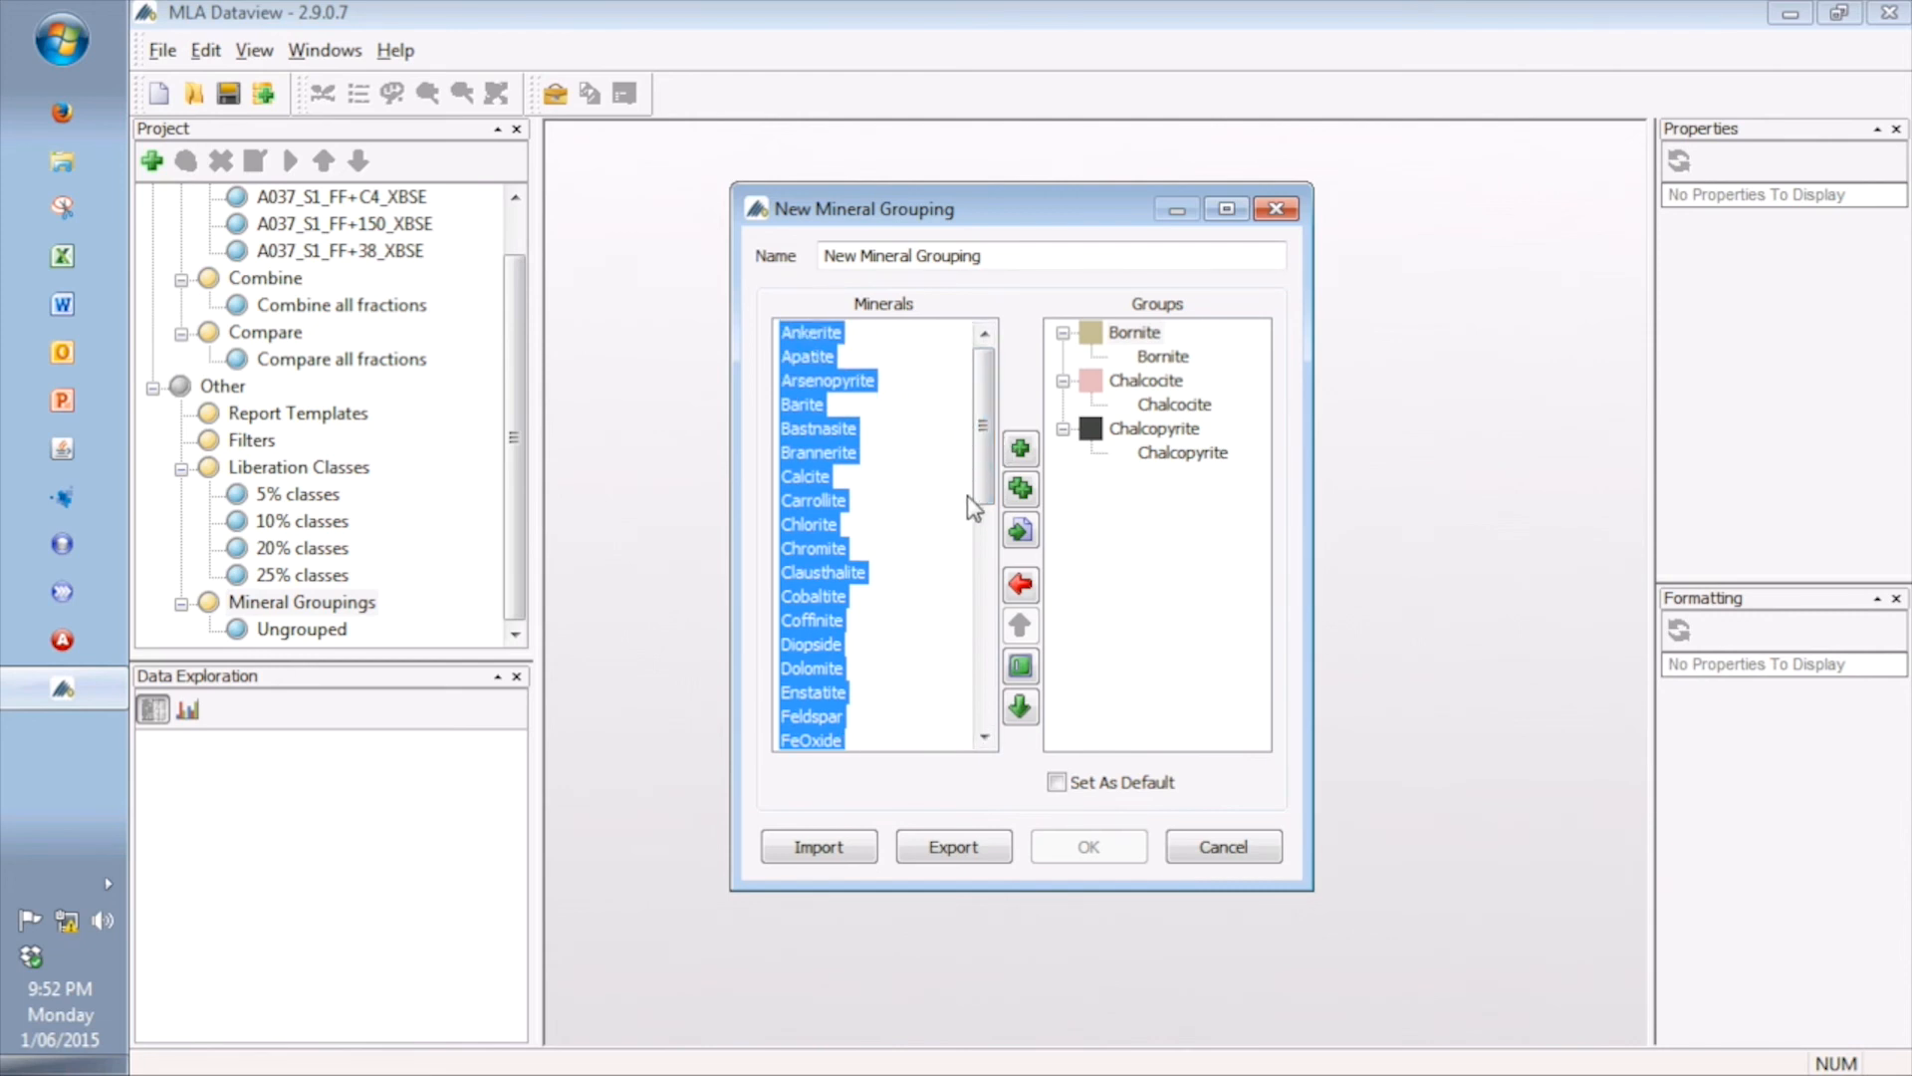
click(1020, 448)
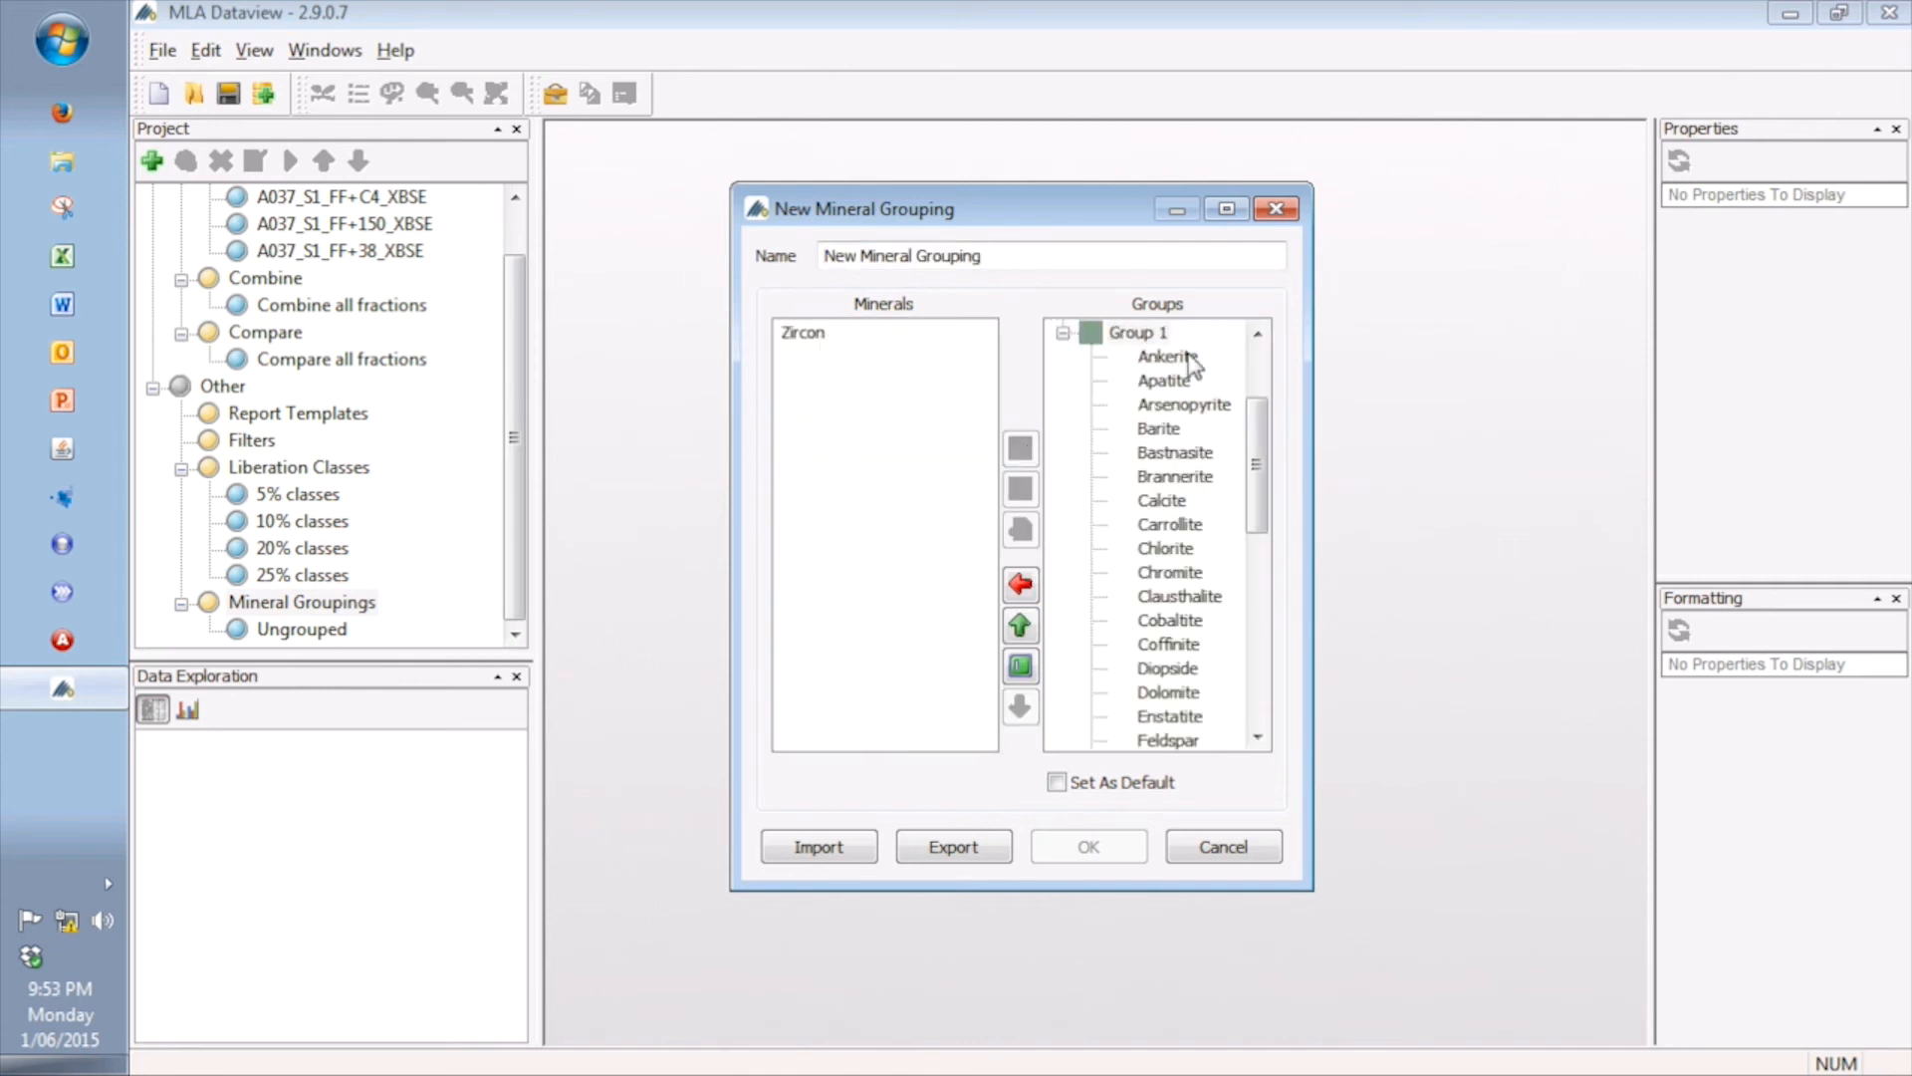
drag(1257, 434, 1253, 404)
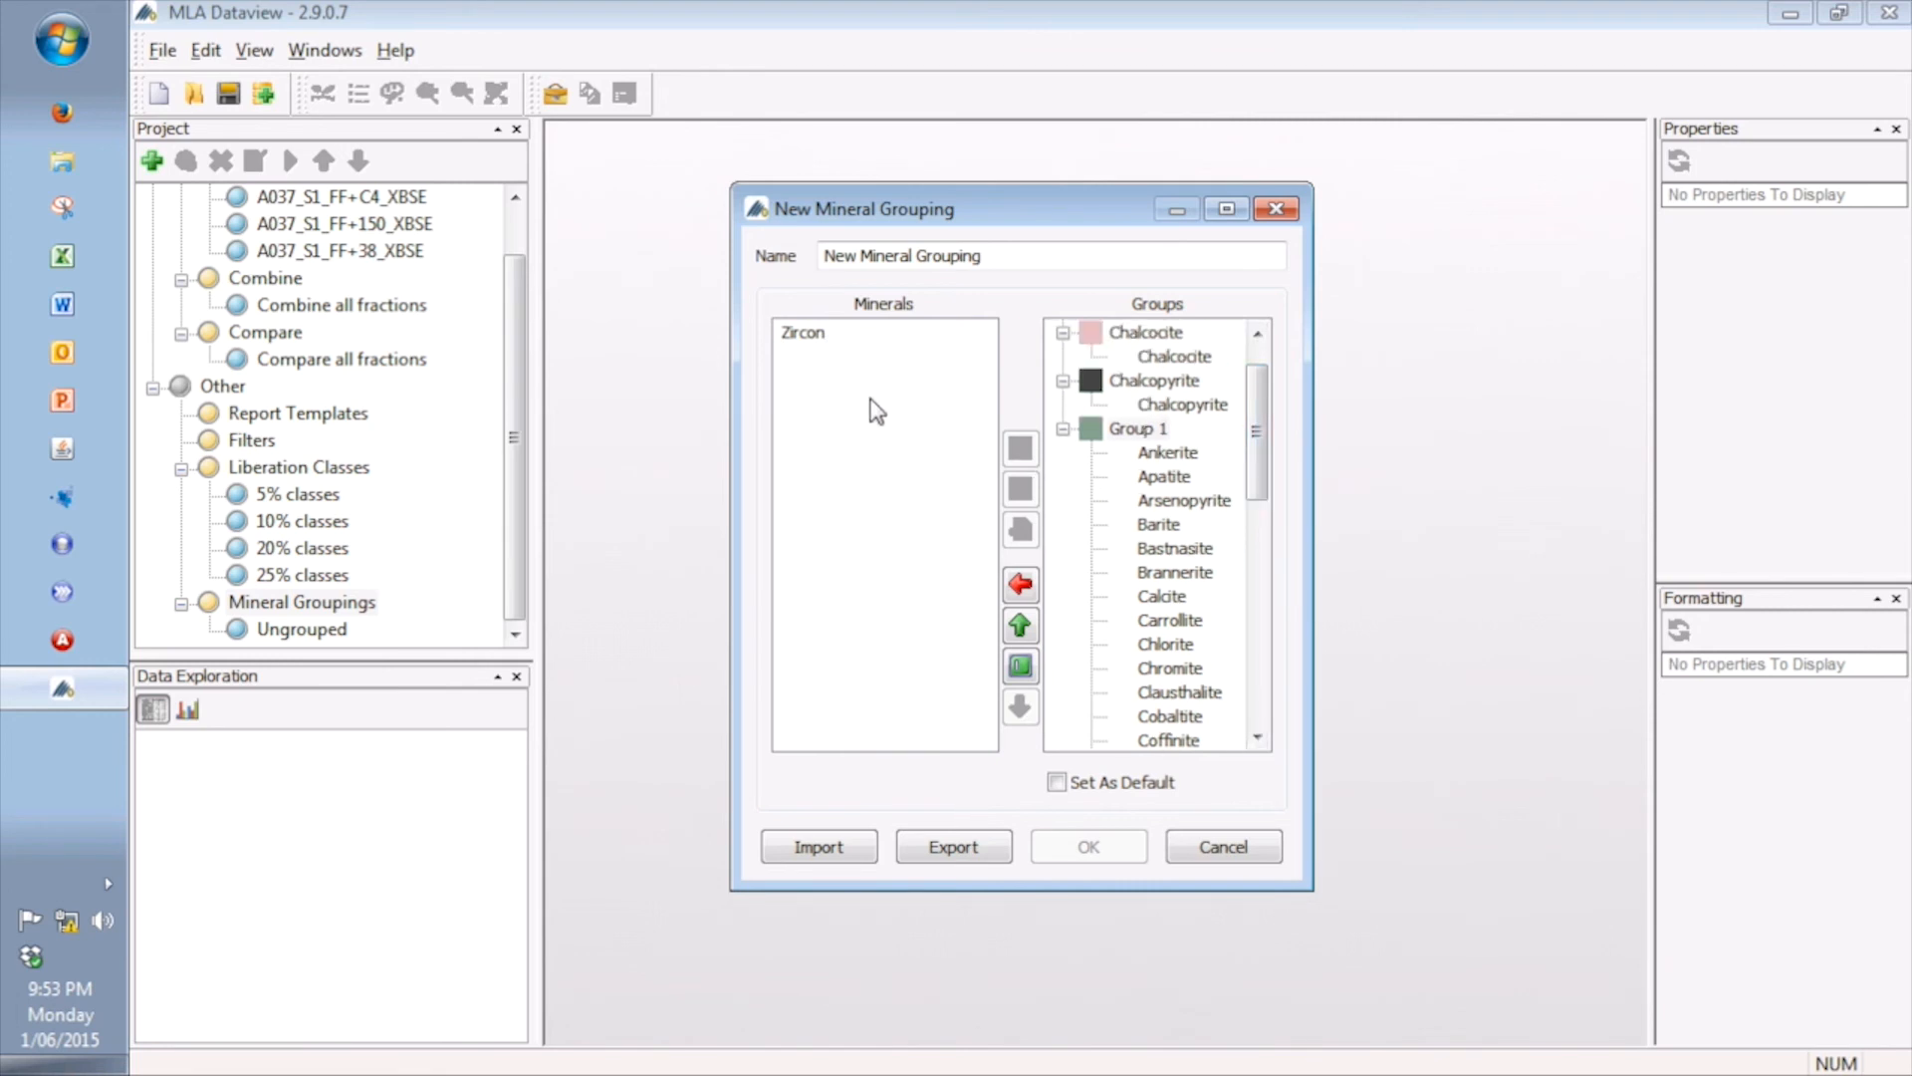
Add Zircon to the existing Group 1.
click(815, 334)
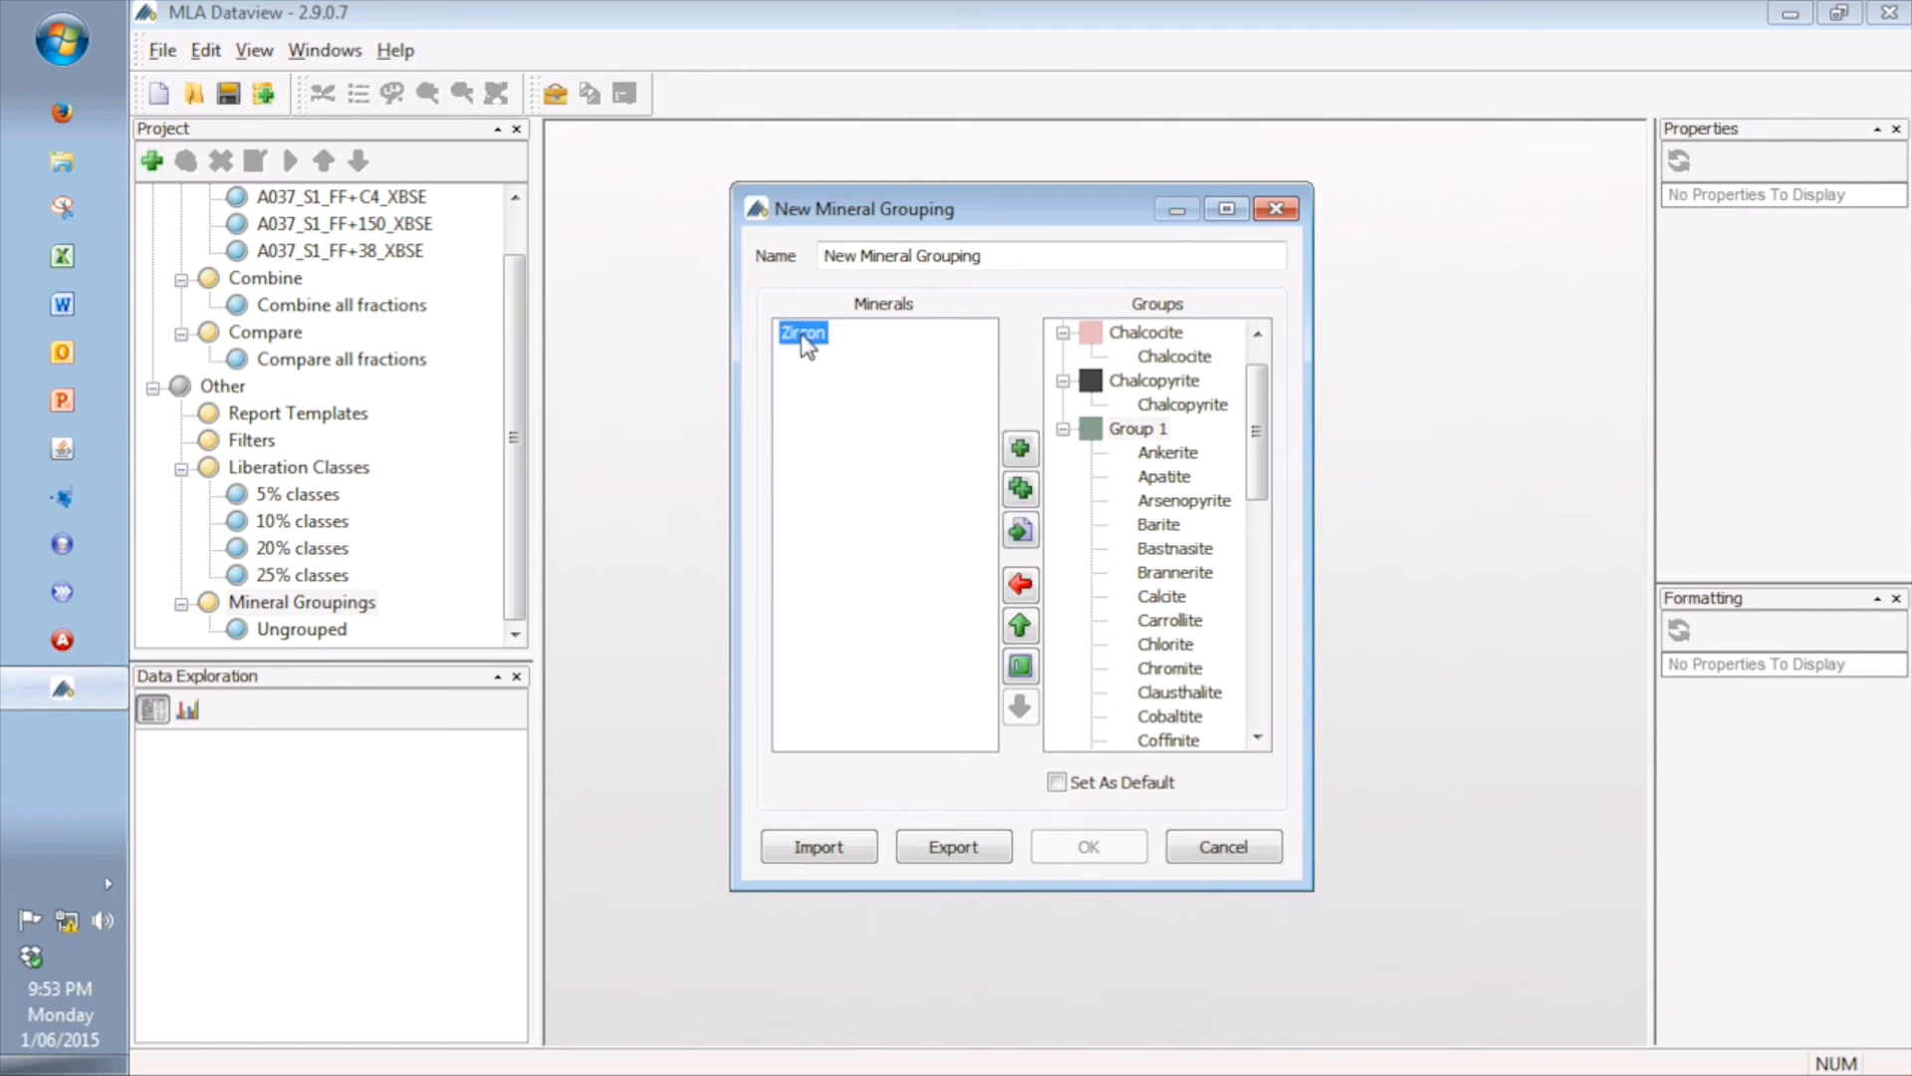
click(1111, 430)
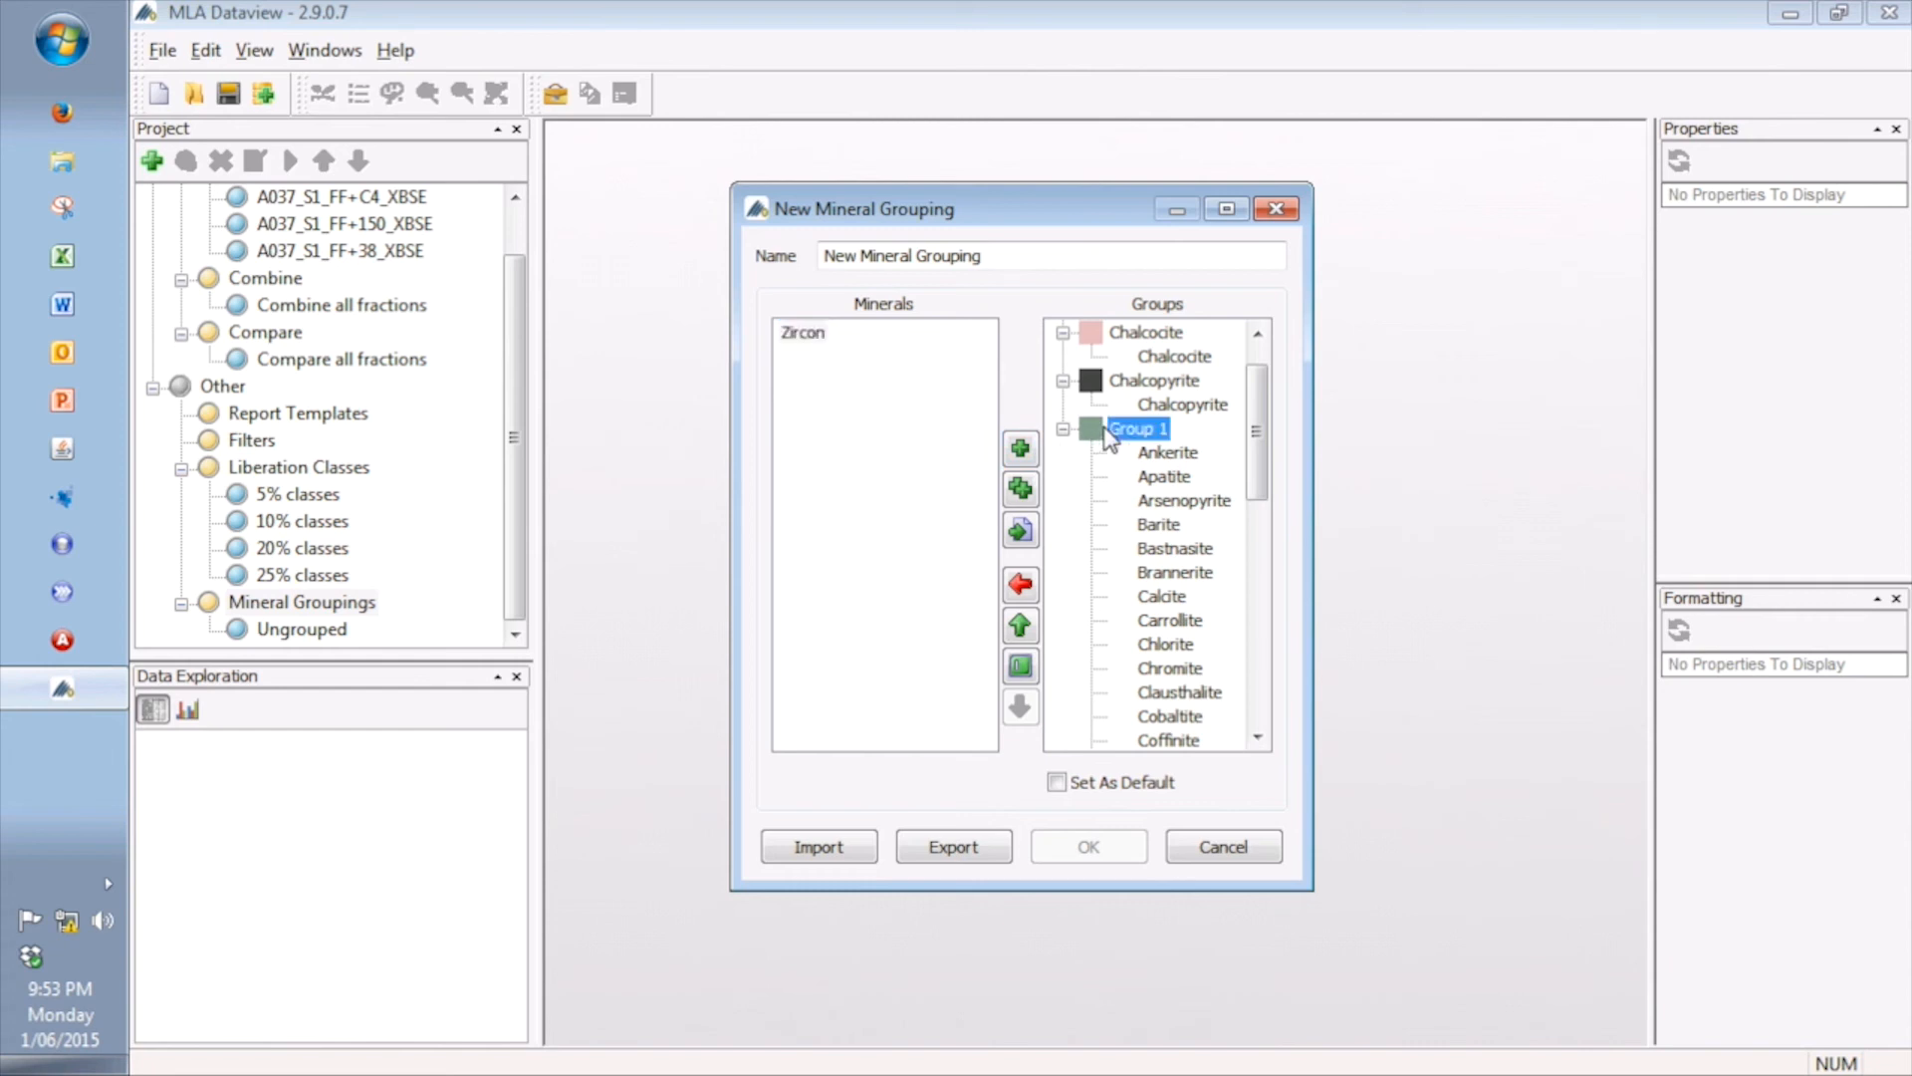
click(1020, 533)
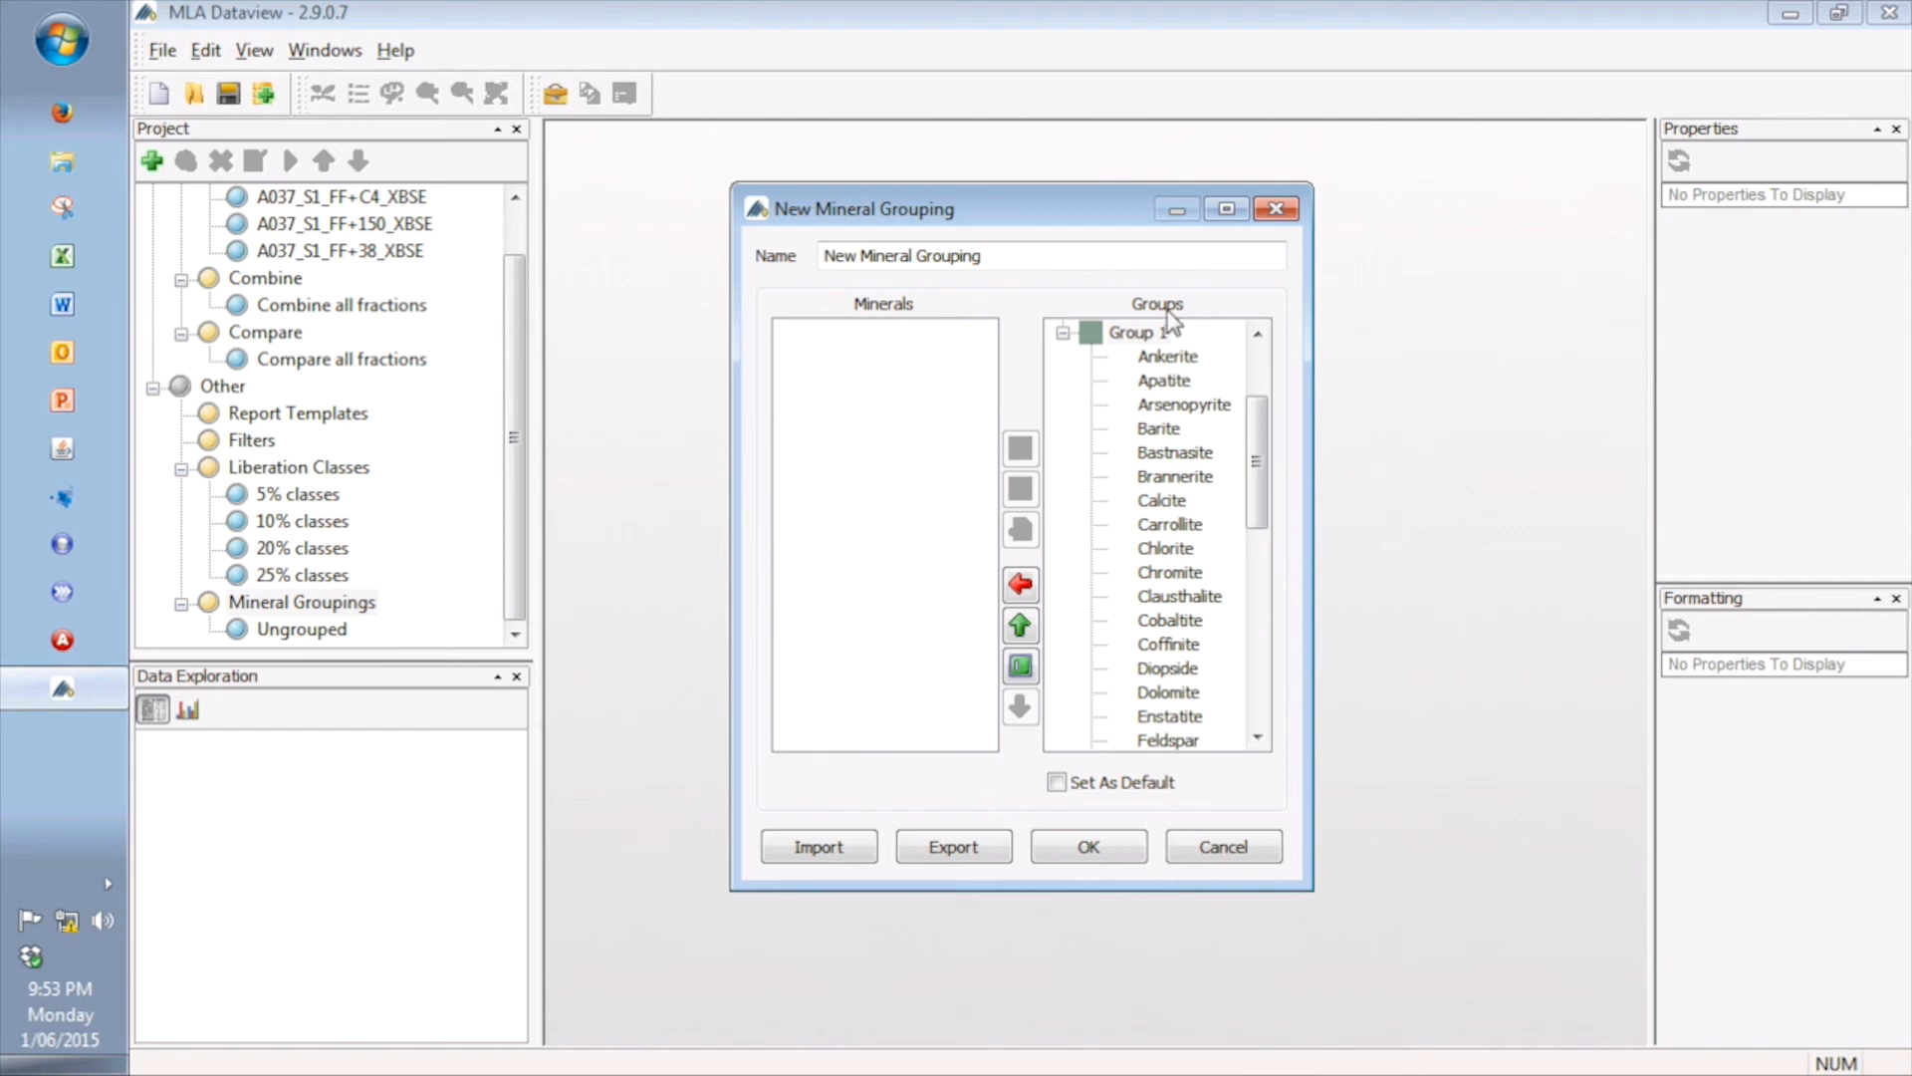
mouse_move(1258, 451)
mouse_down()
mouse_move(1257, 348)
mouse_move(1241, 685)
mouse_move(1235, 429)
mouse_up()
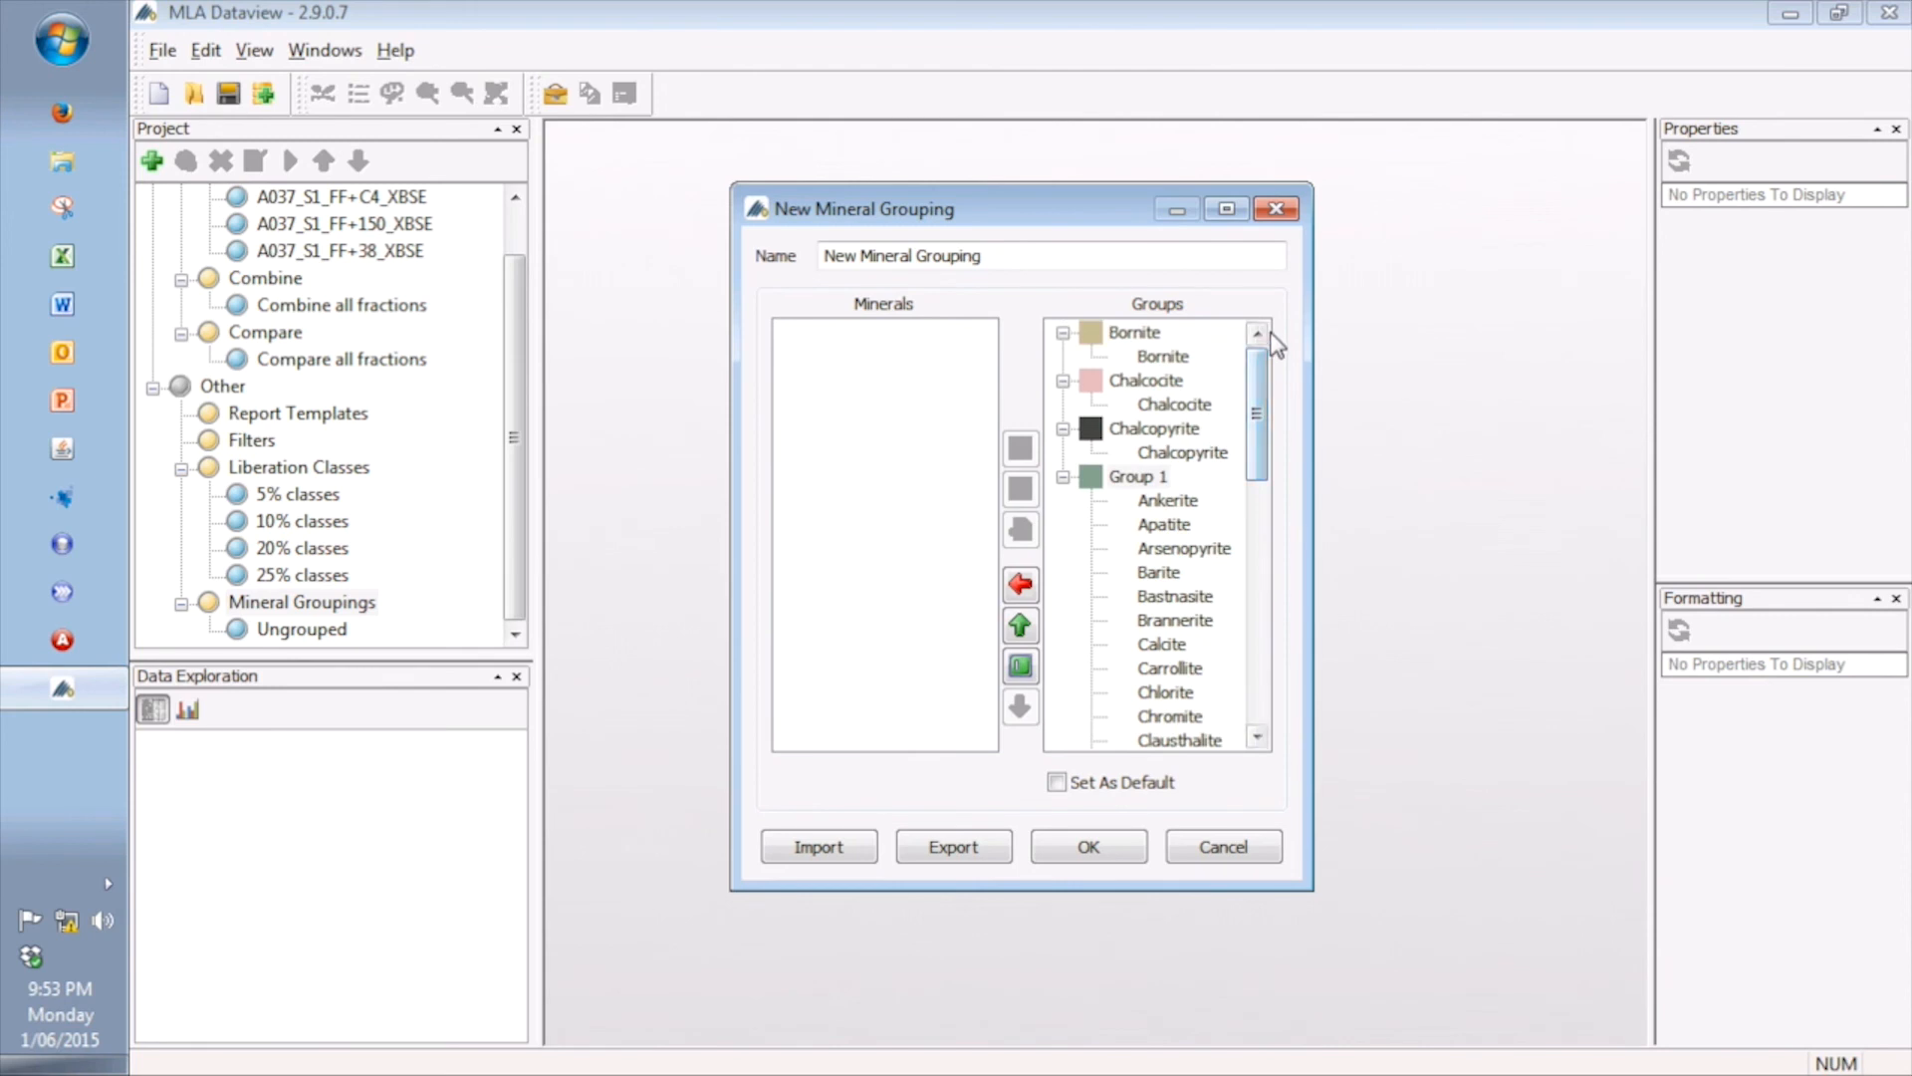
Rename Group 1 to "All Others" and save the mineral grouping to the project.
right_click(1130, 483)
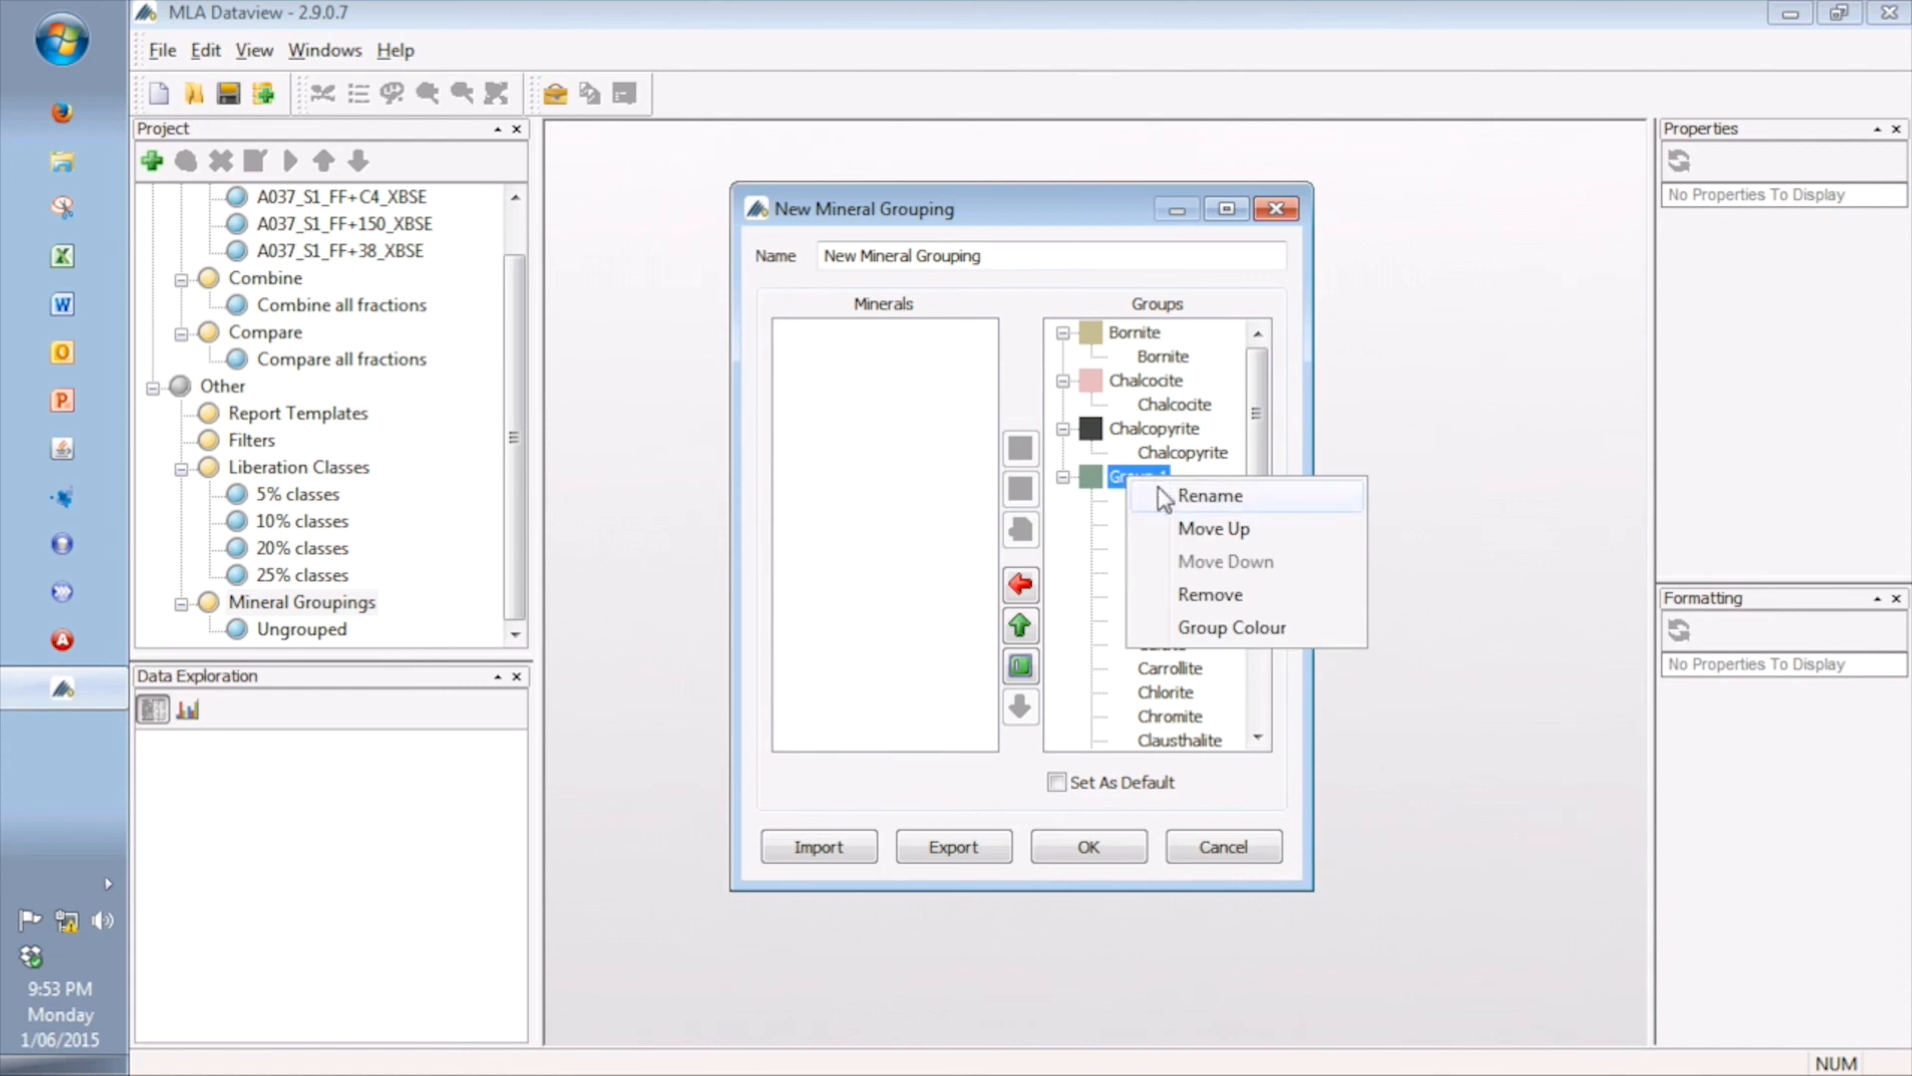
click(1185, 498)
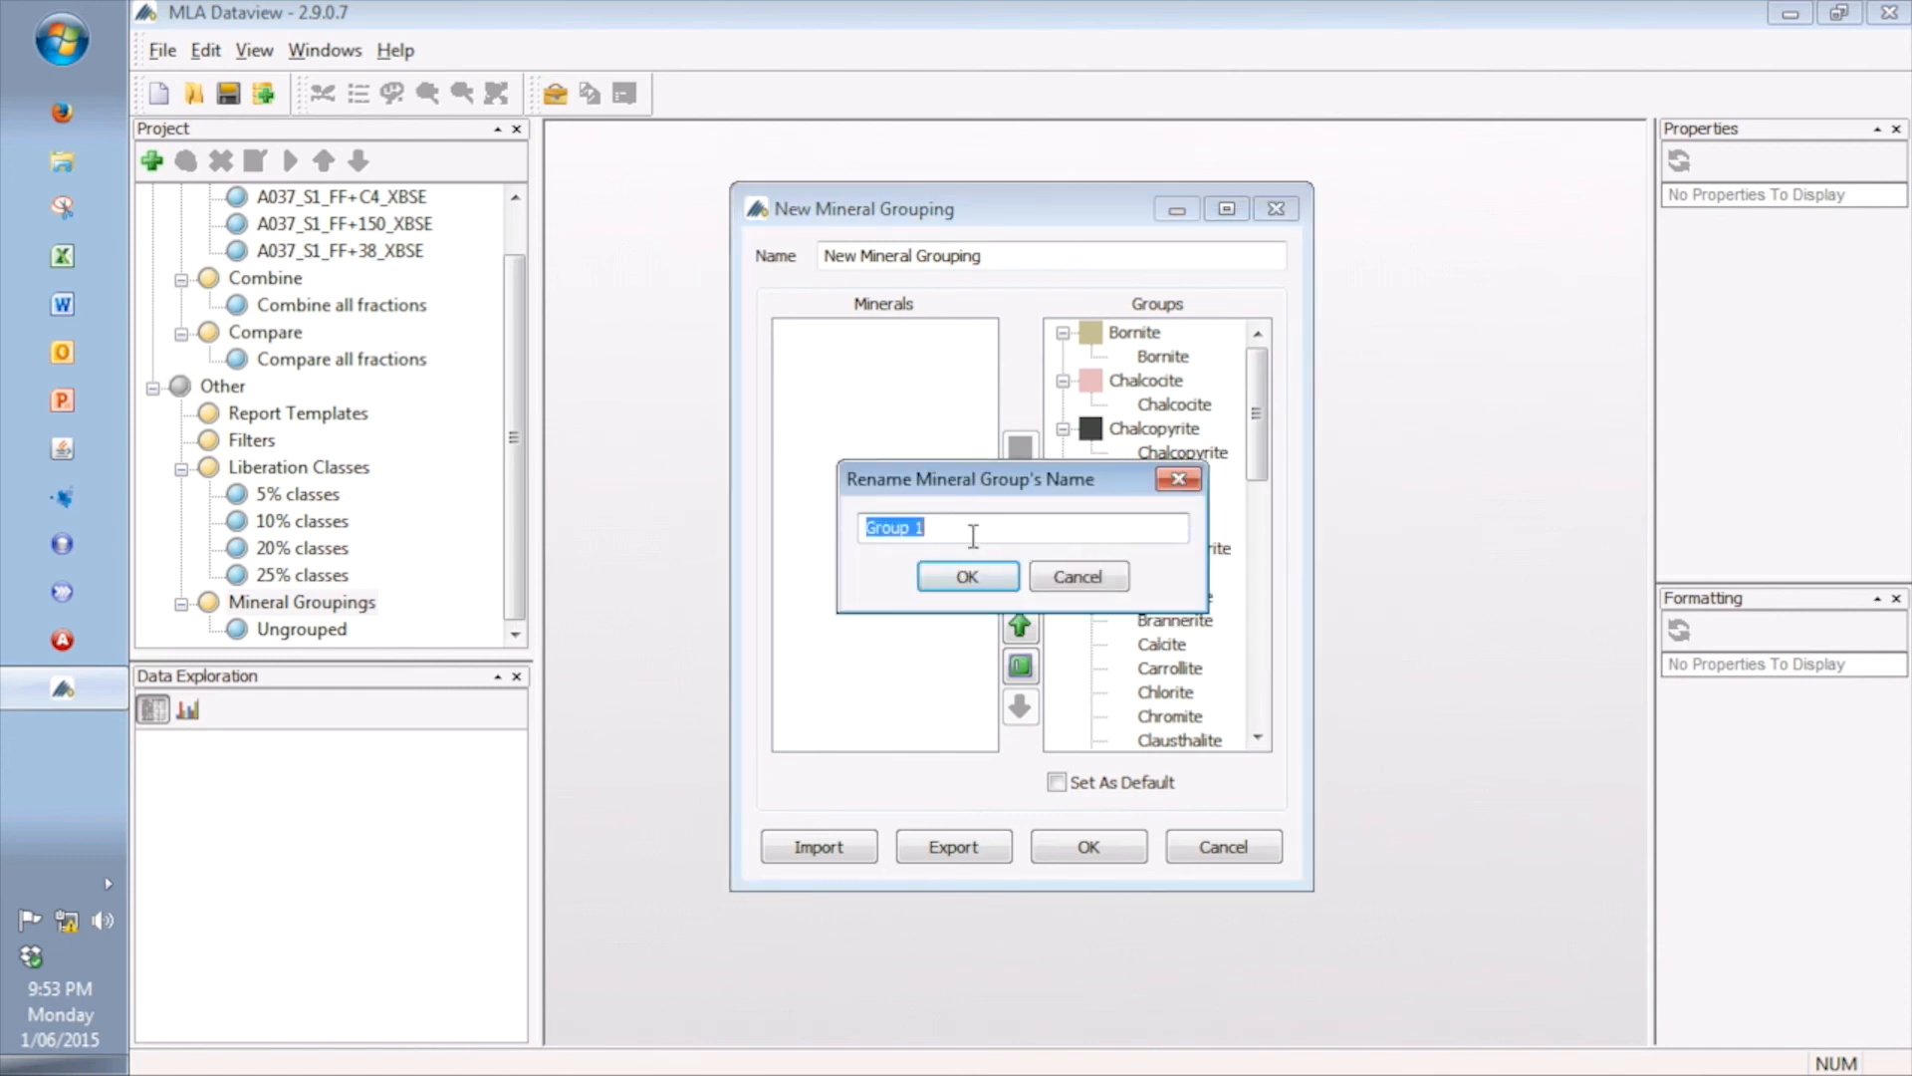
text(All Others)
click(973, 576)
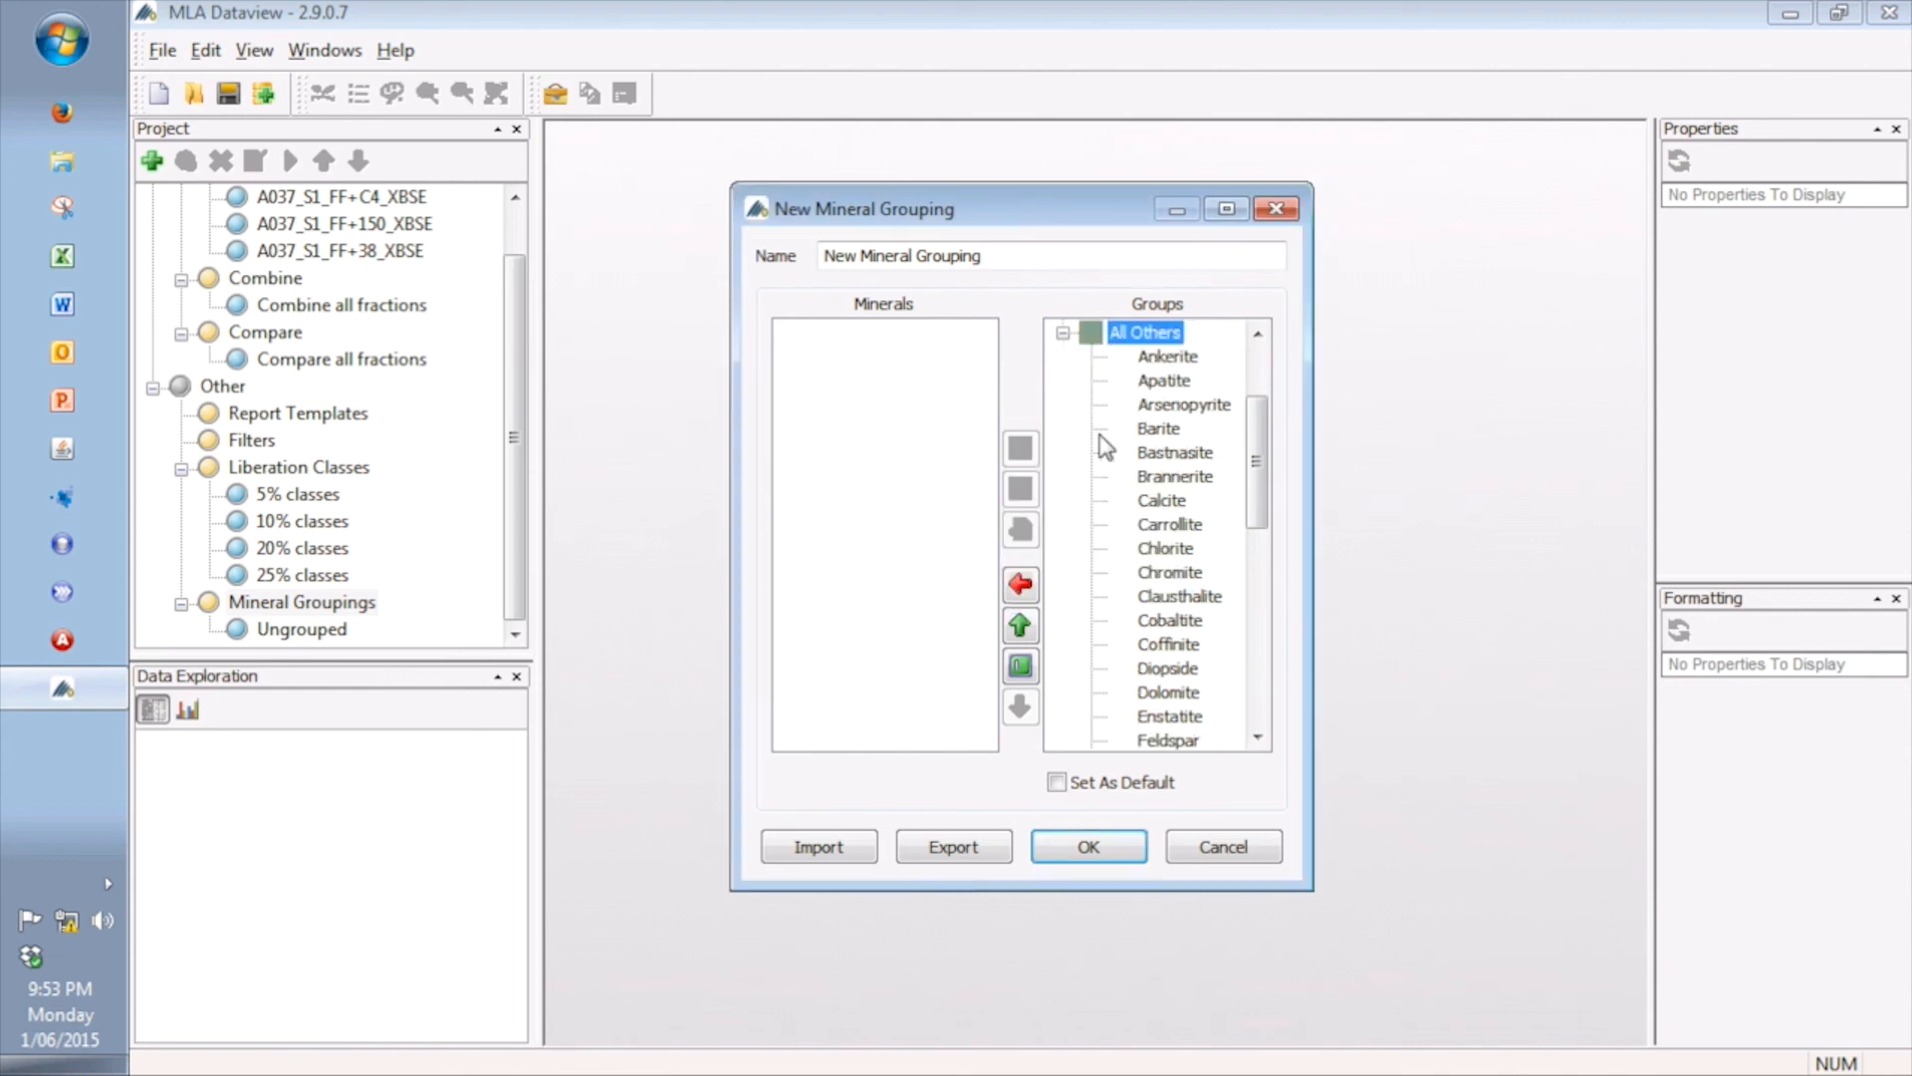
drag(1258, 434, 1261, 371)
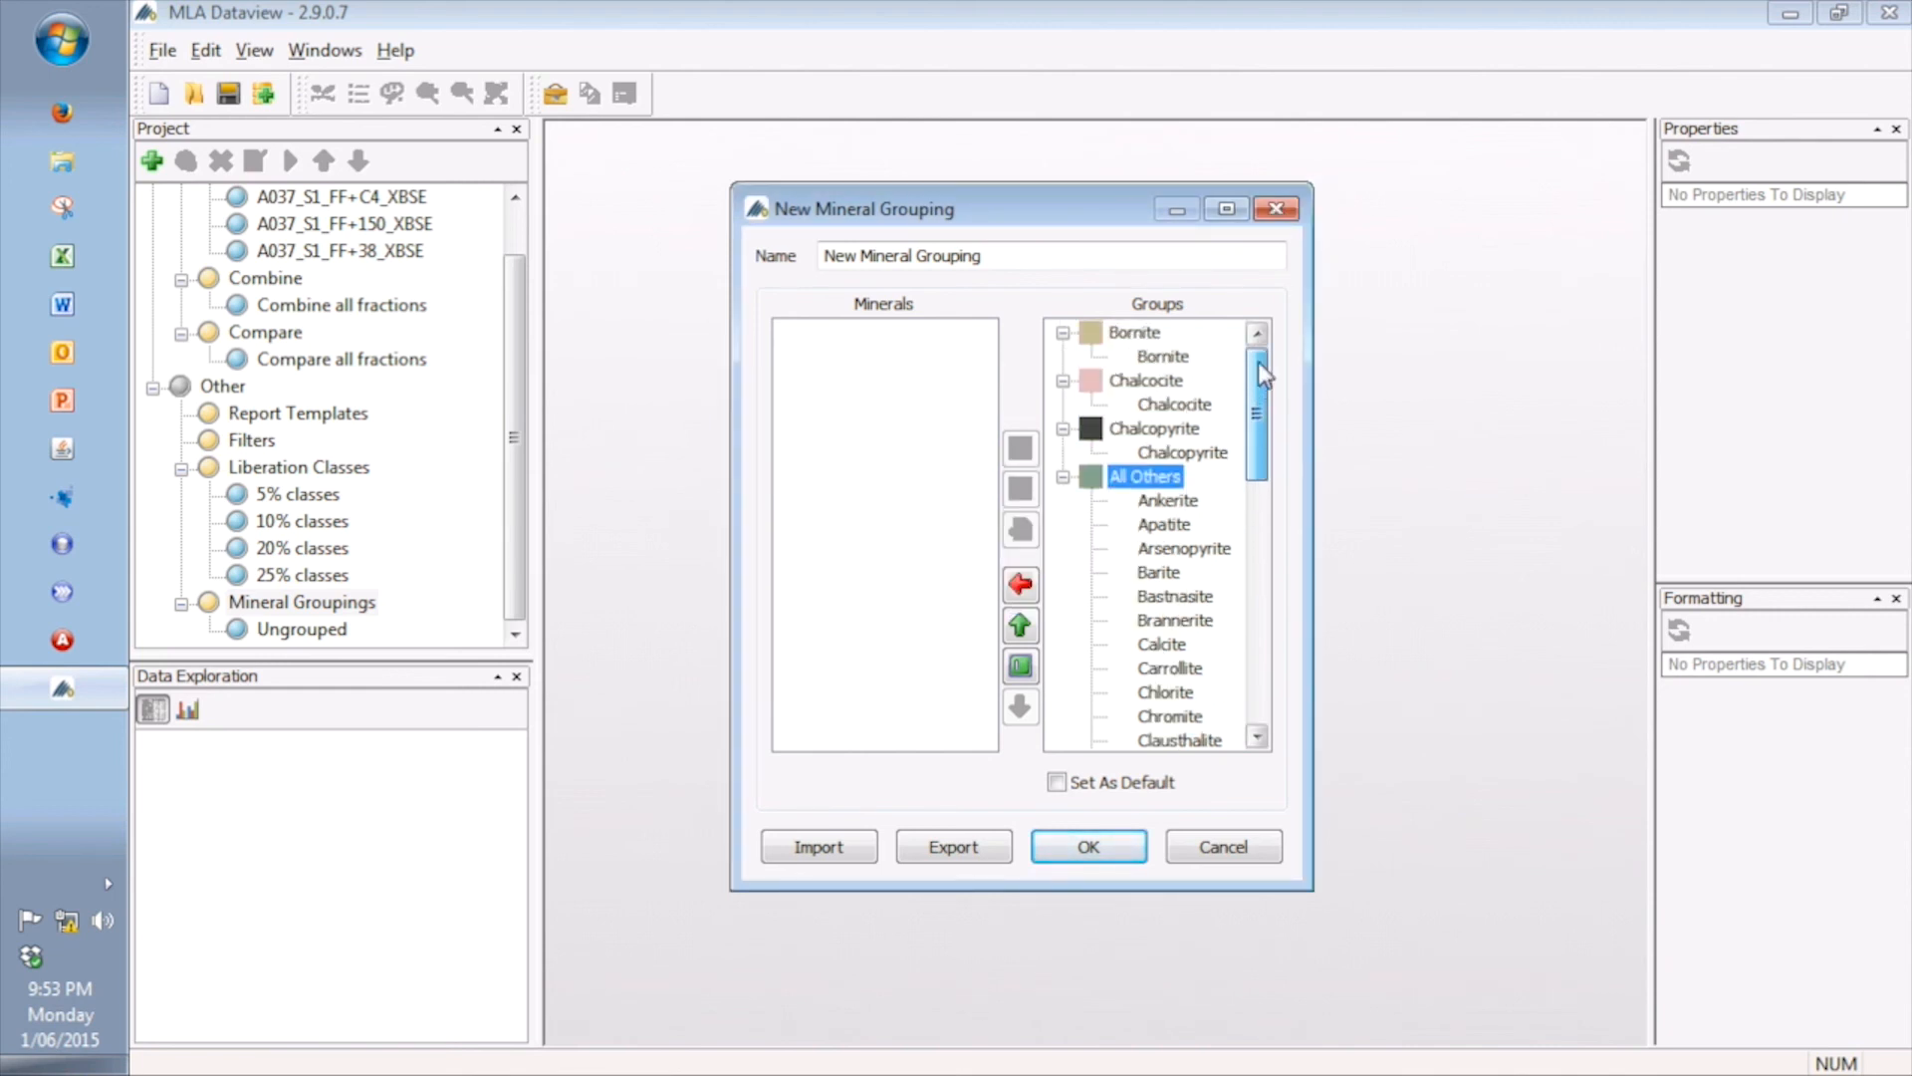
click(1117, 859)
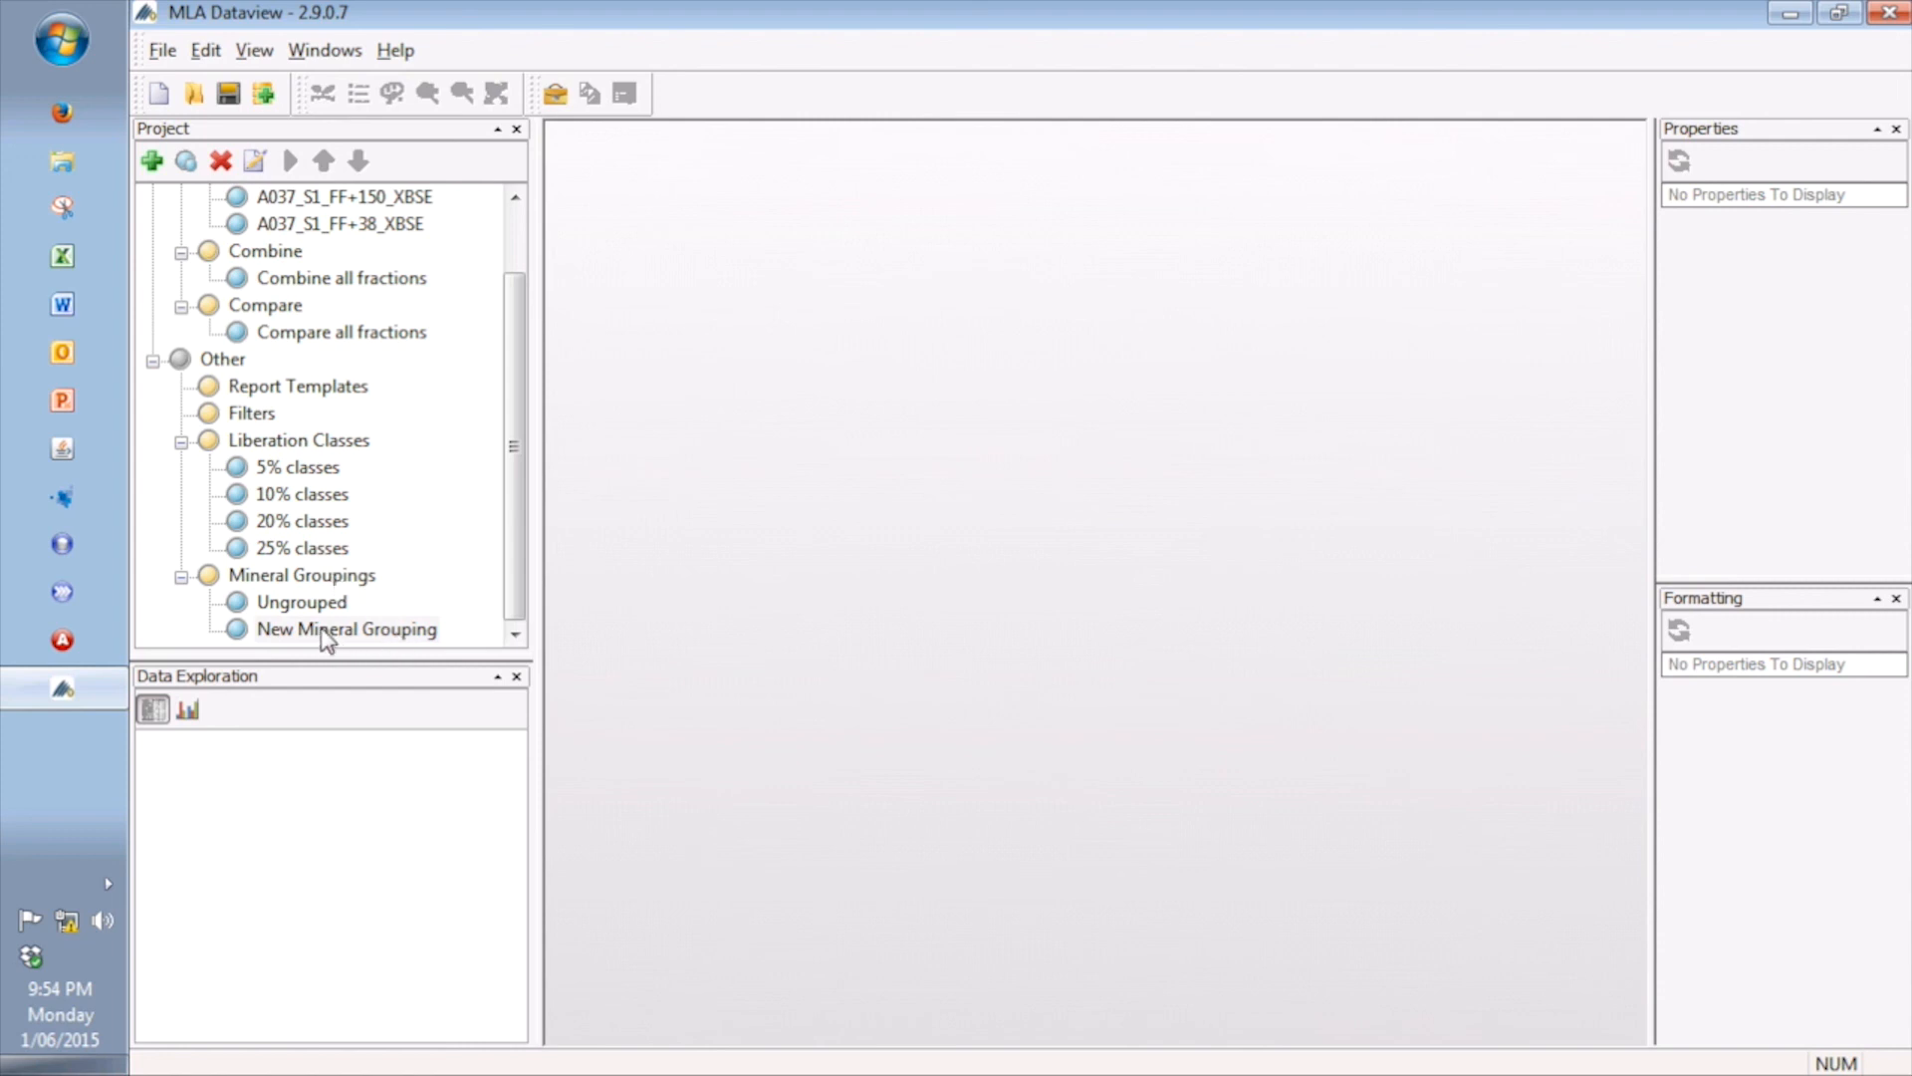
Display the Modal Mineralogy table for A037_S1_FF+38_XBSE using the New Mineral Grouping.
click(322, 631)
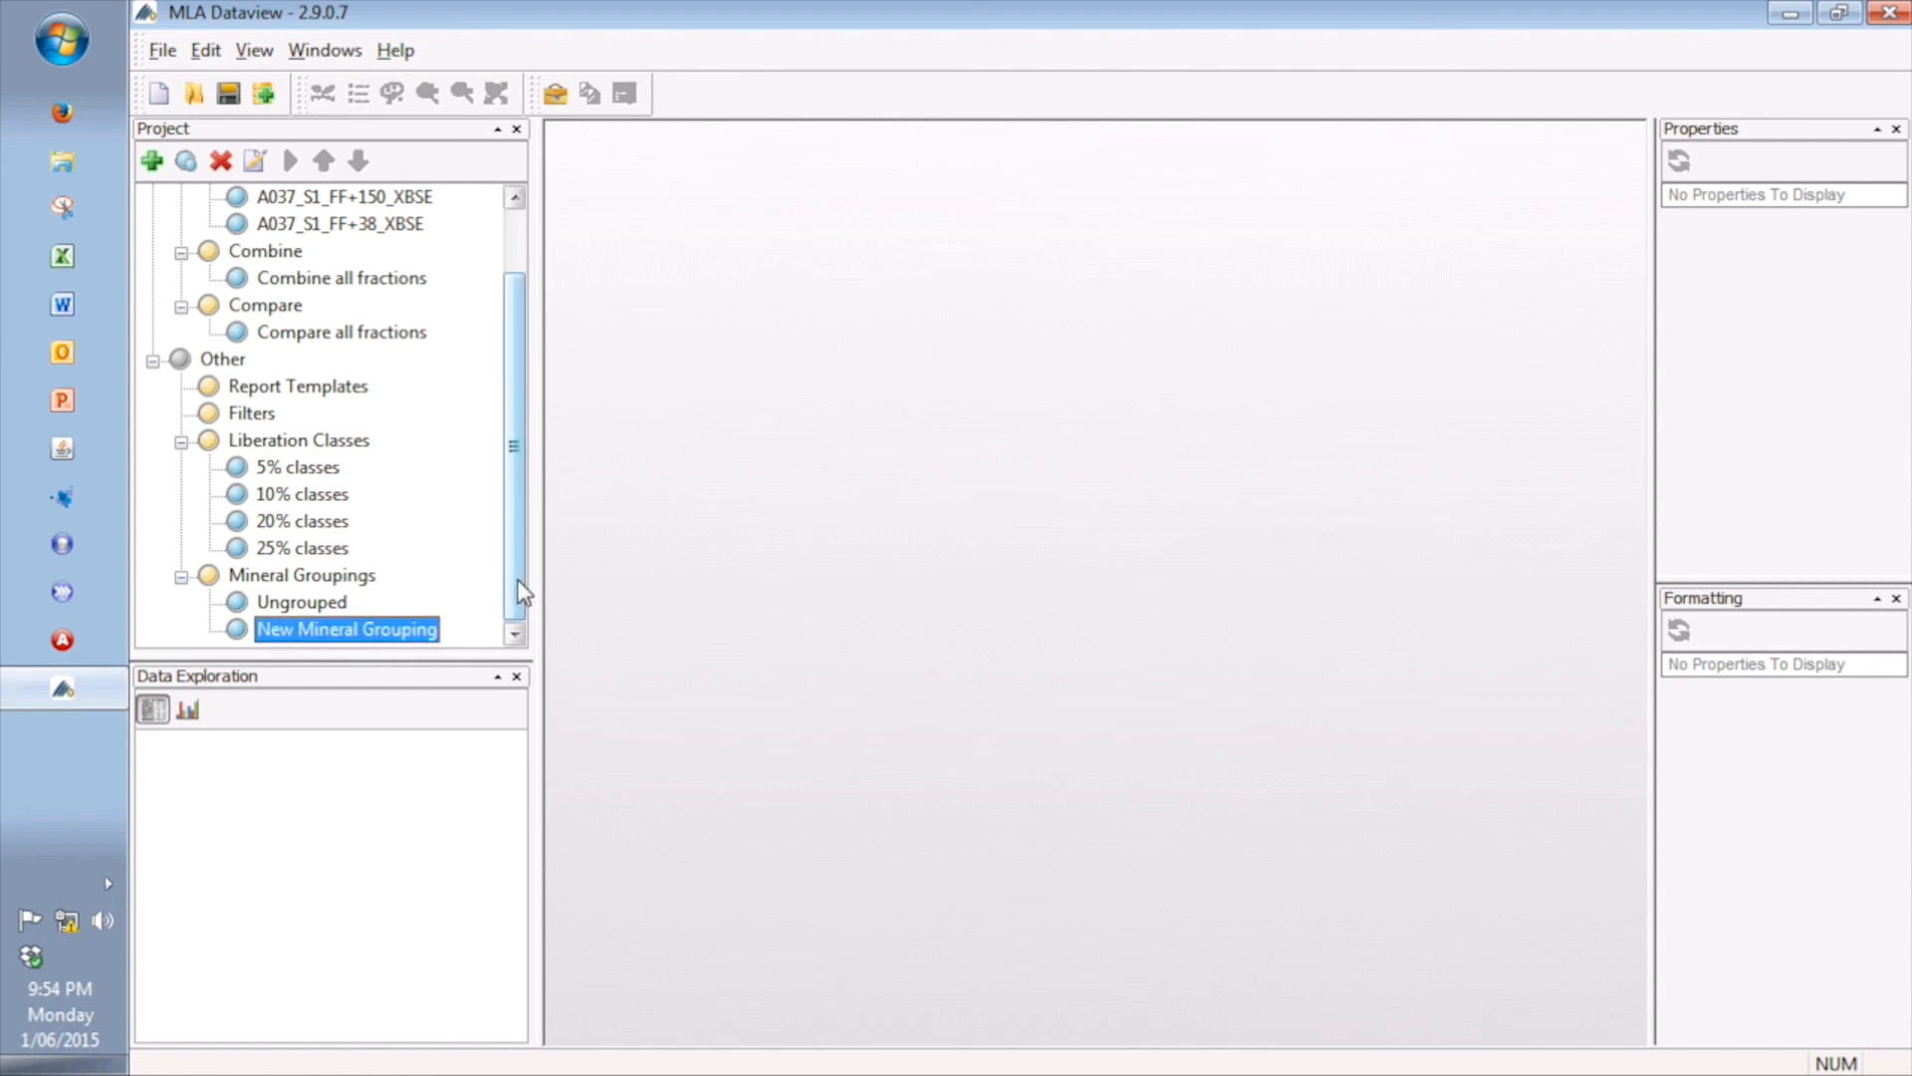
drag(514, 586, 514, 471)
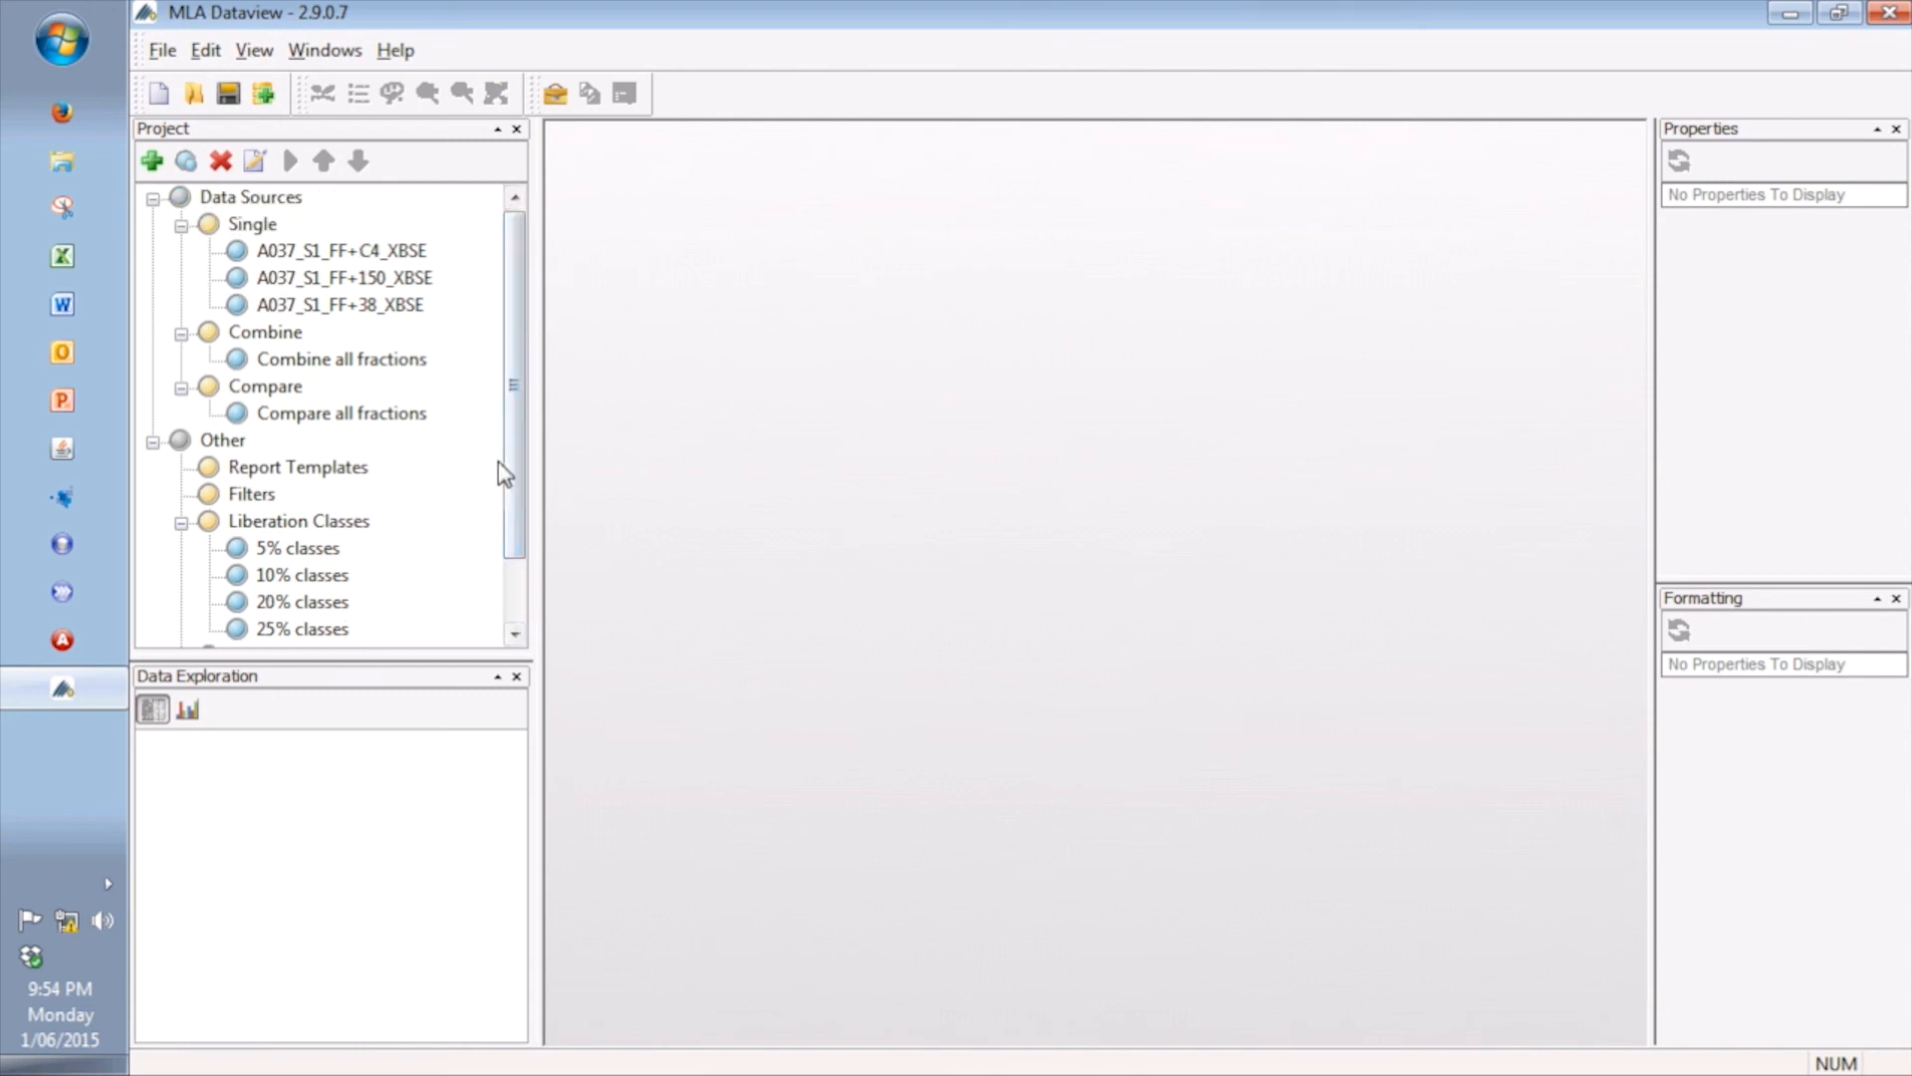
click(393, 307)
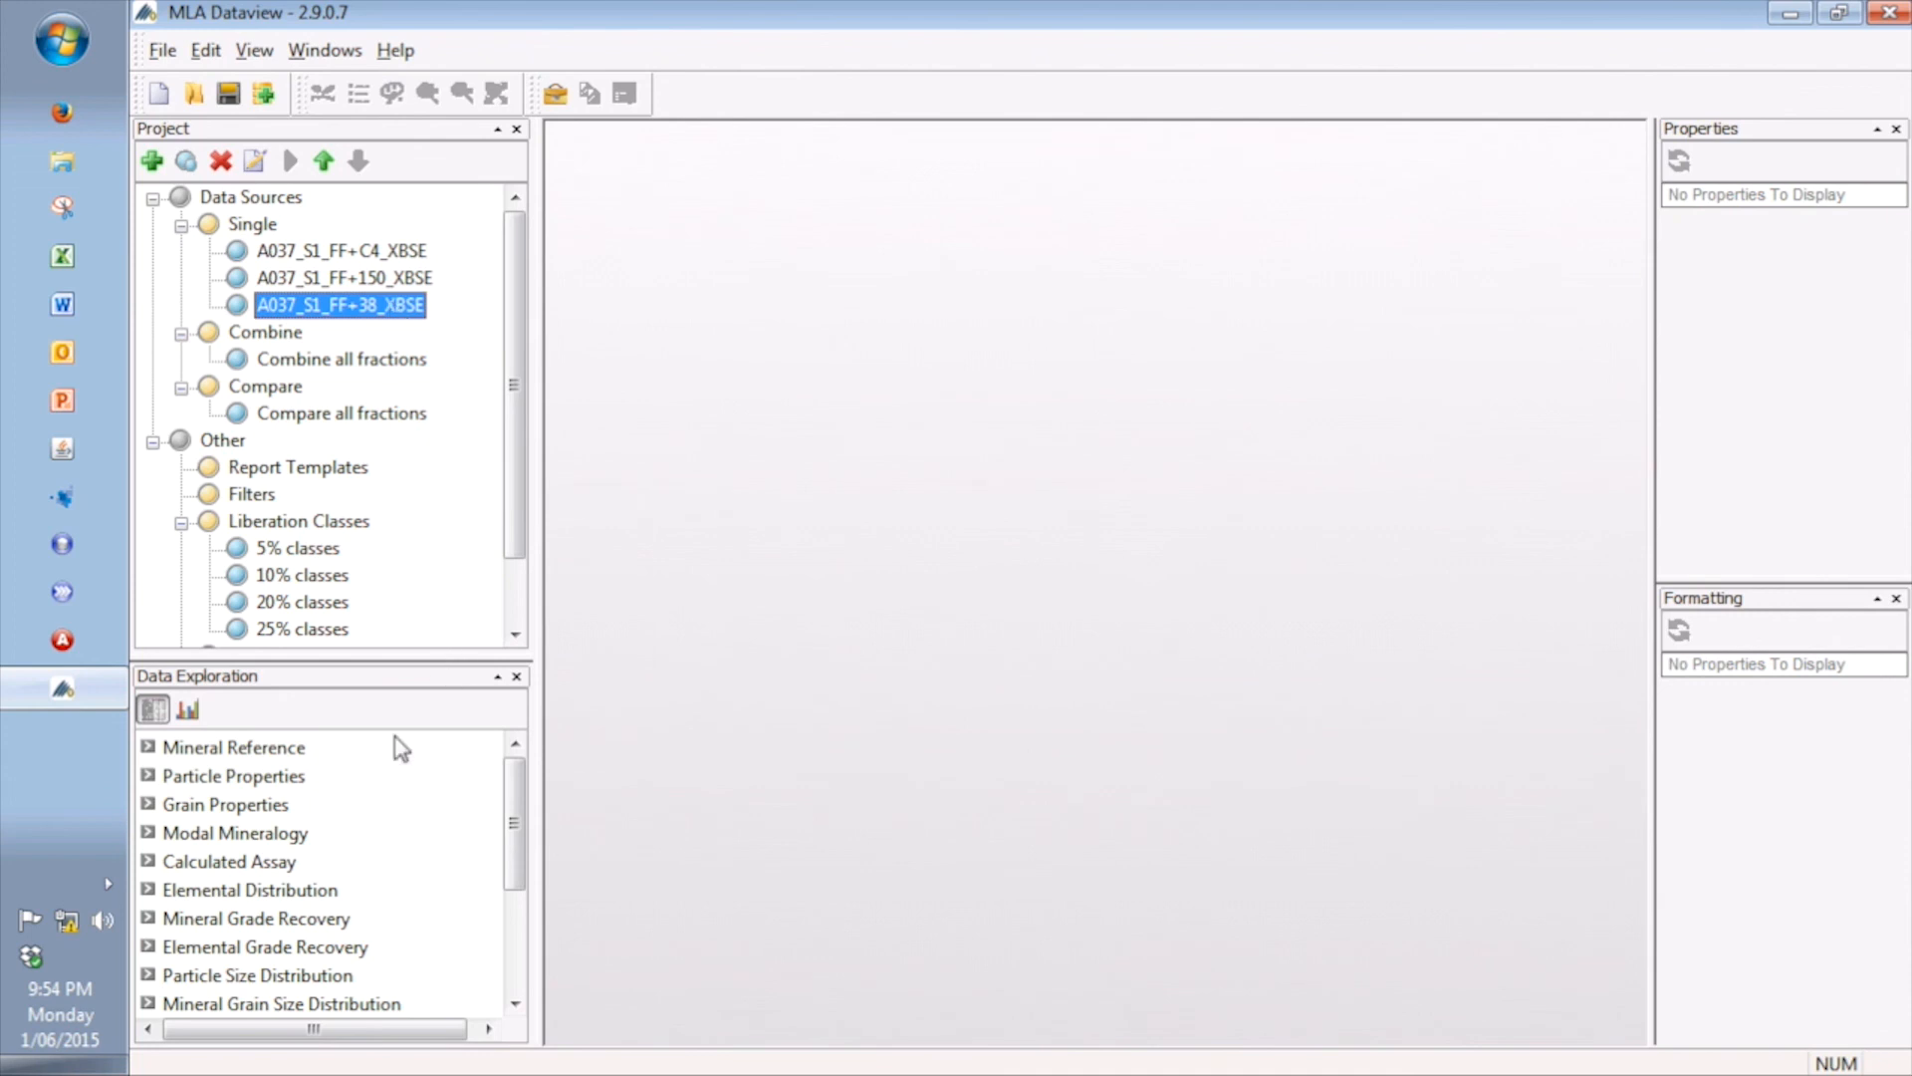
click(282, 837)
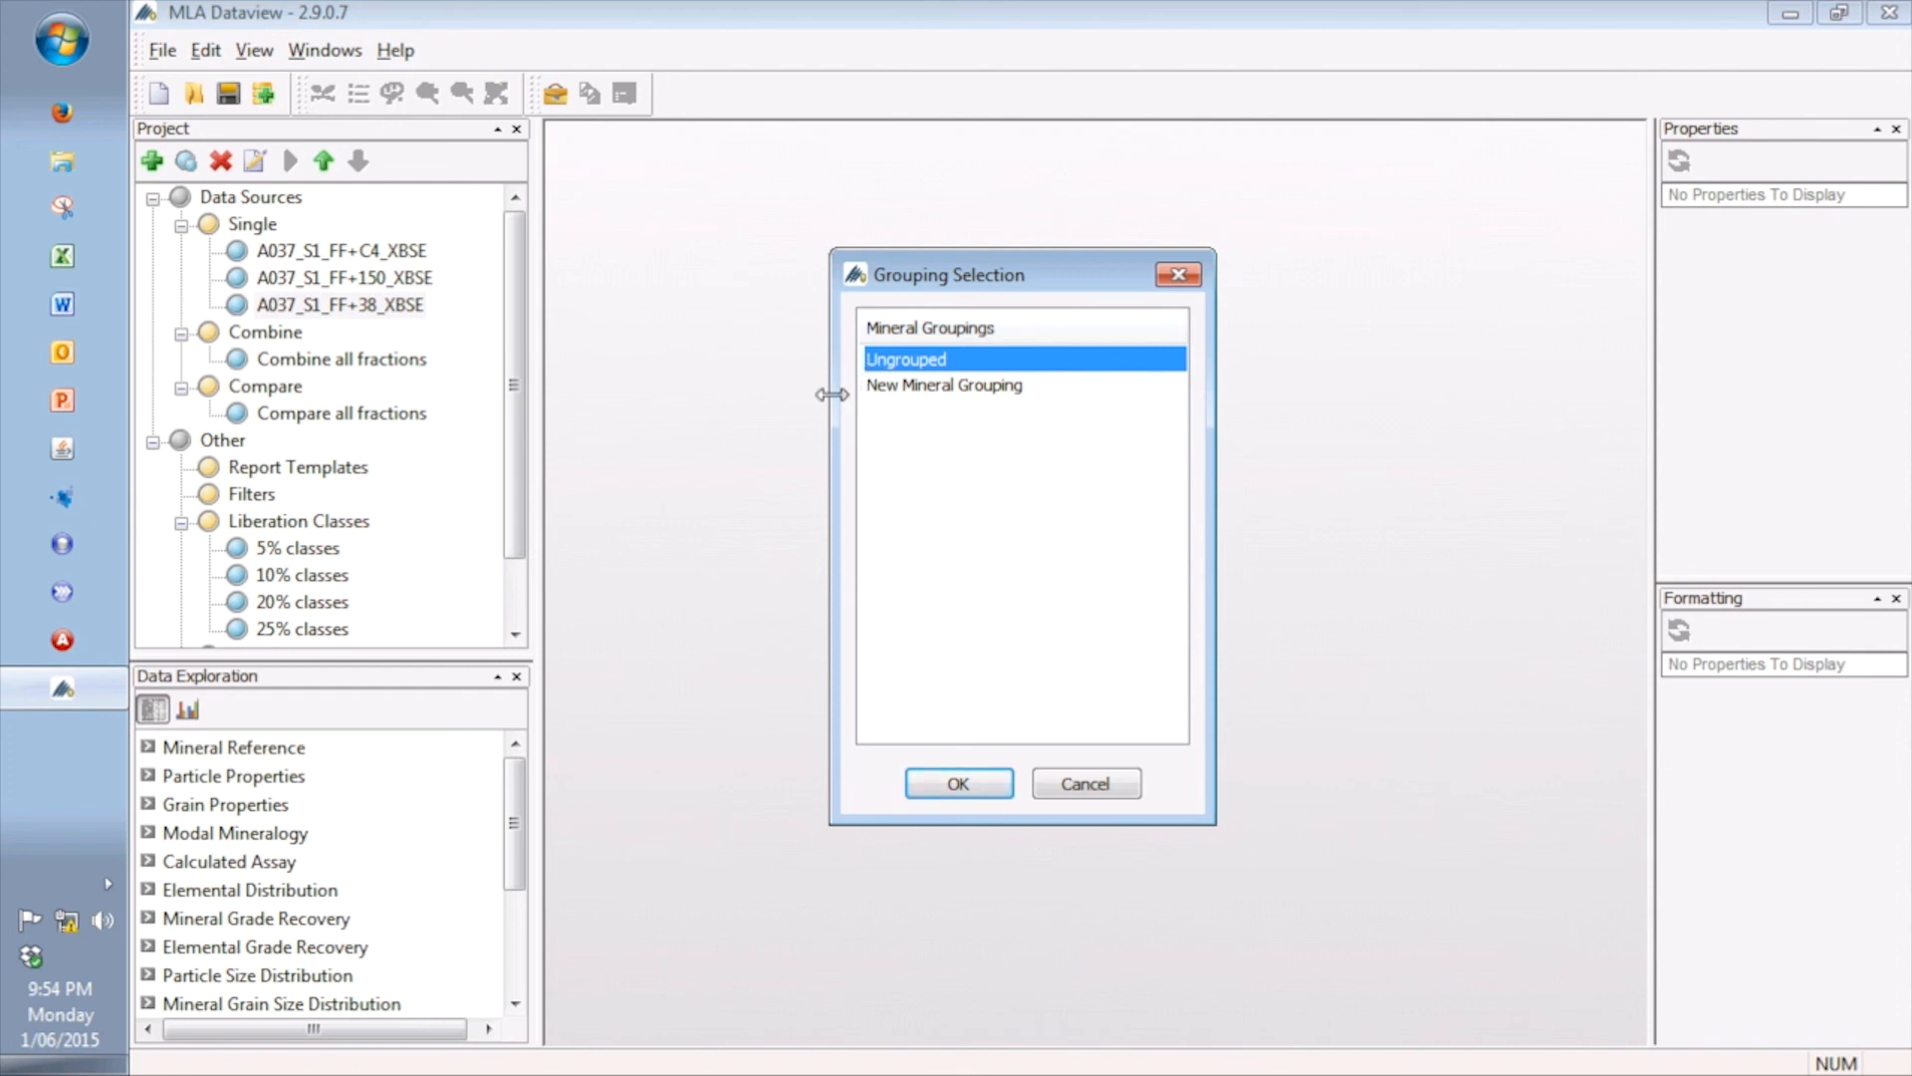
click(918, 388)
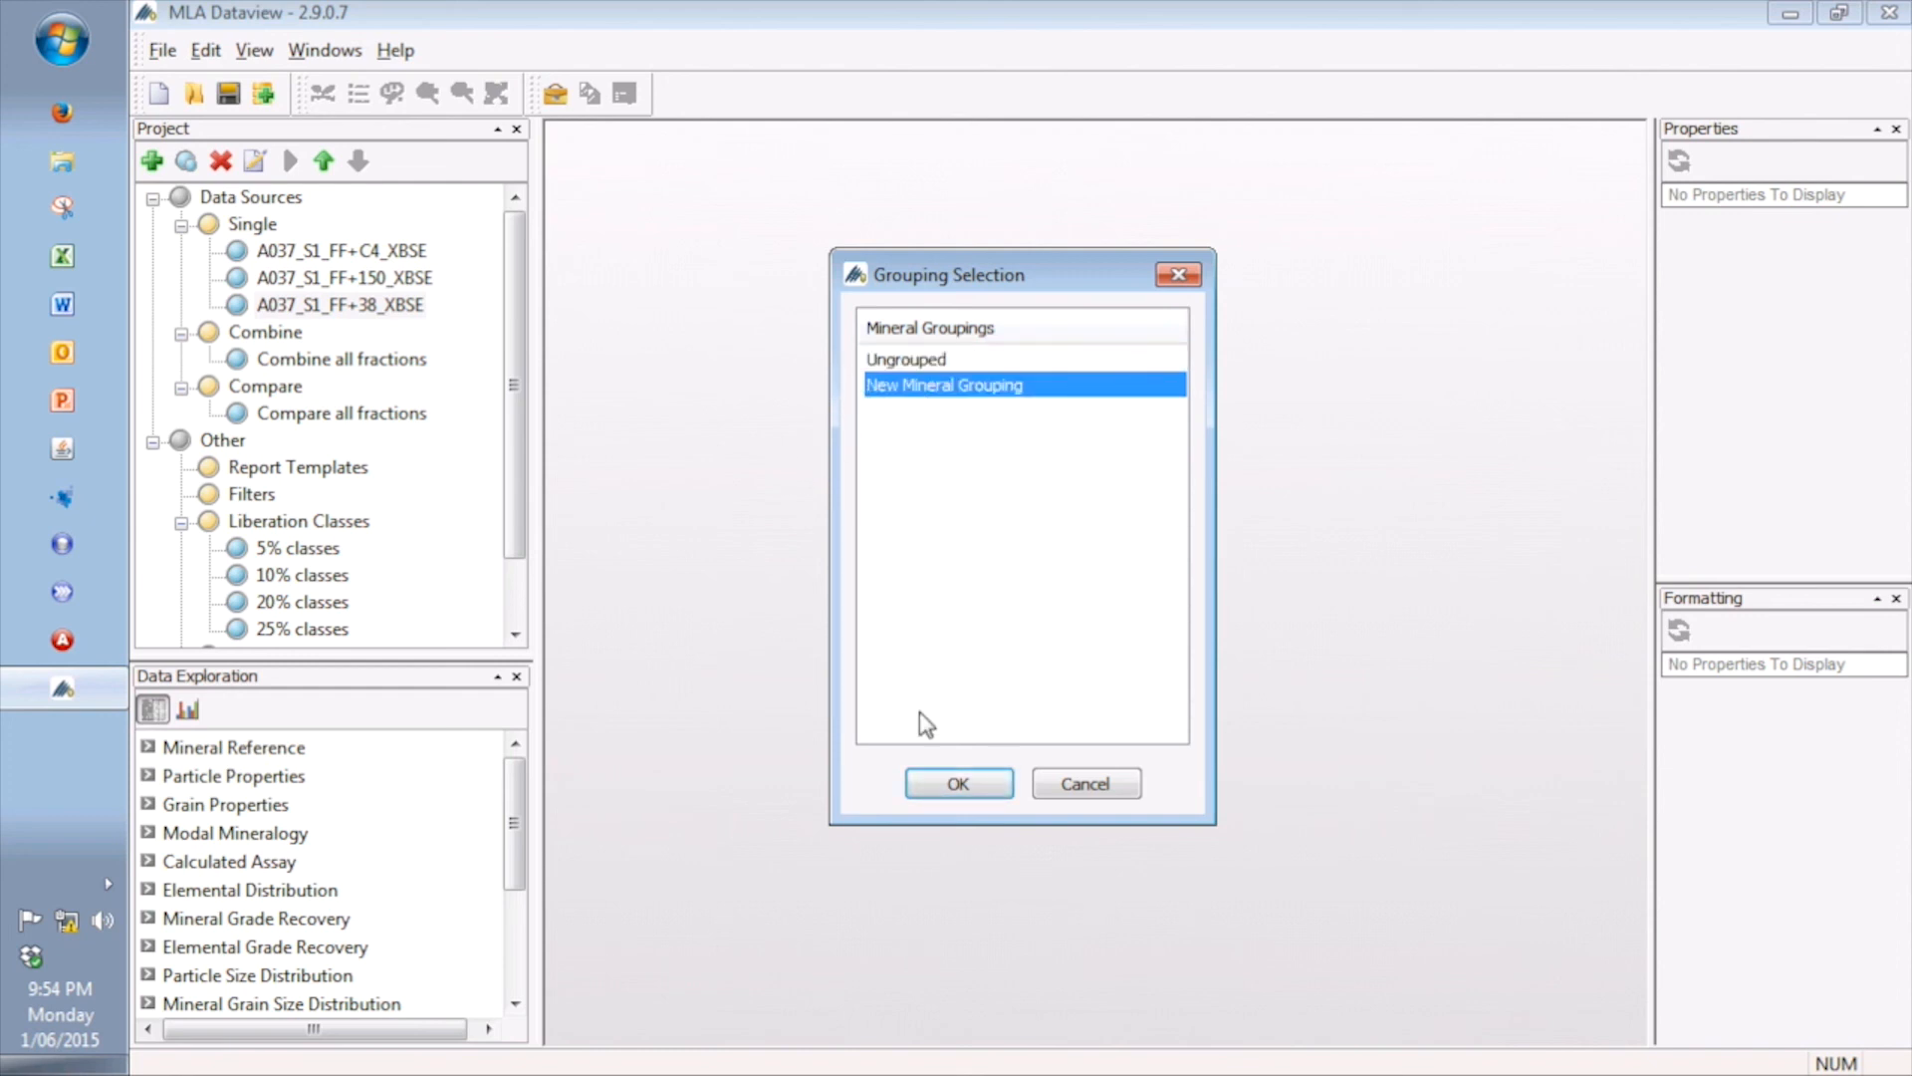
click(940, 781)
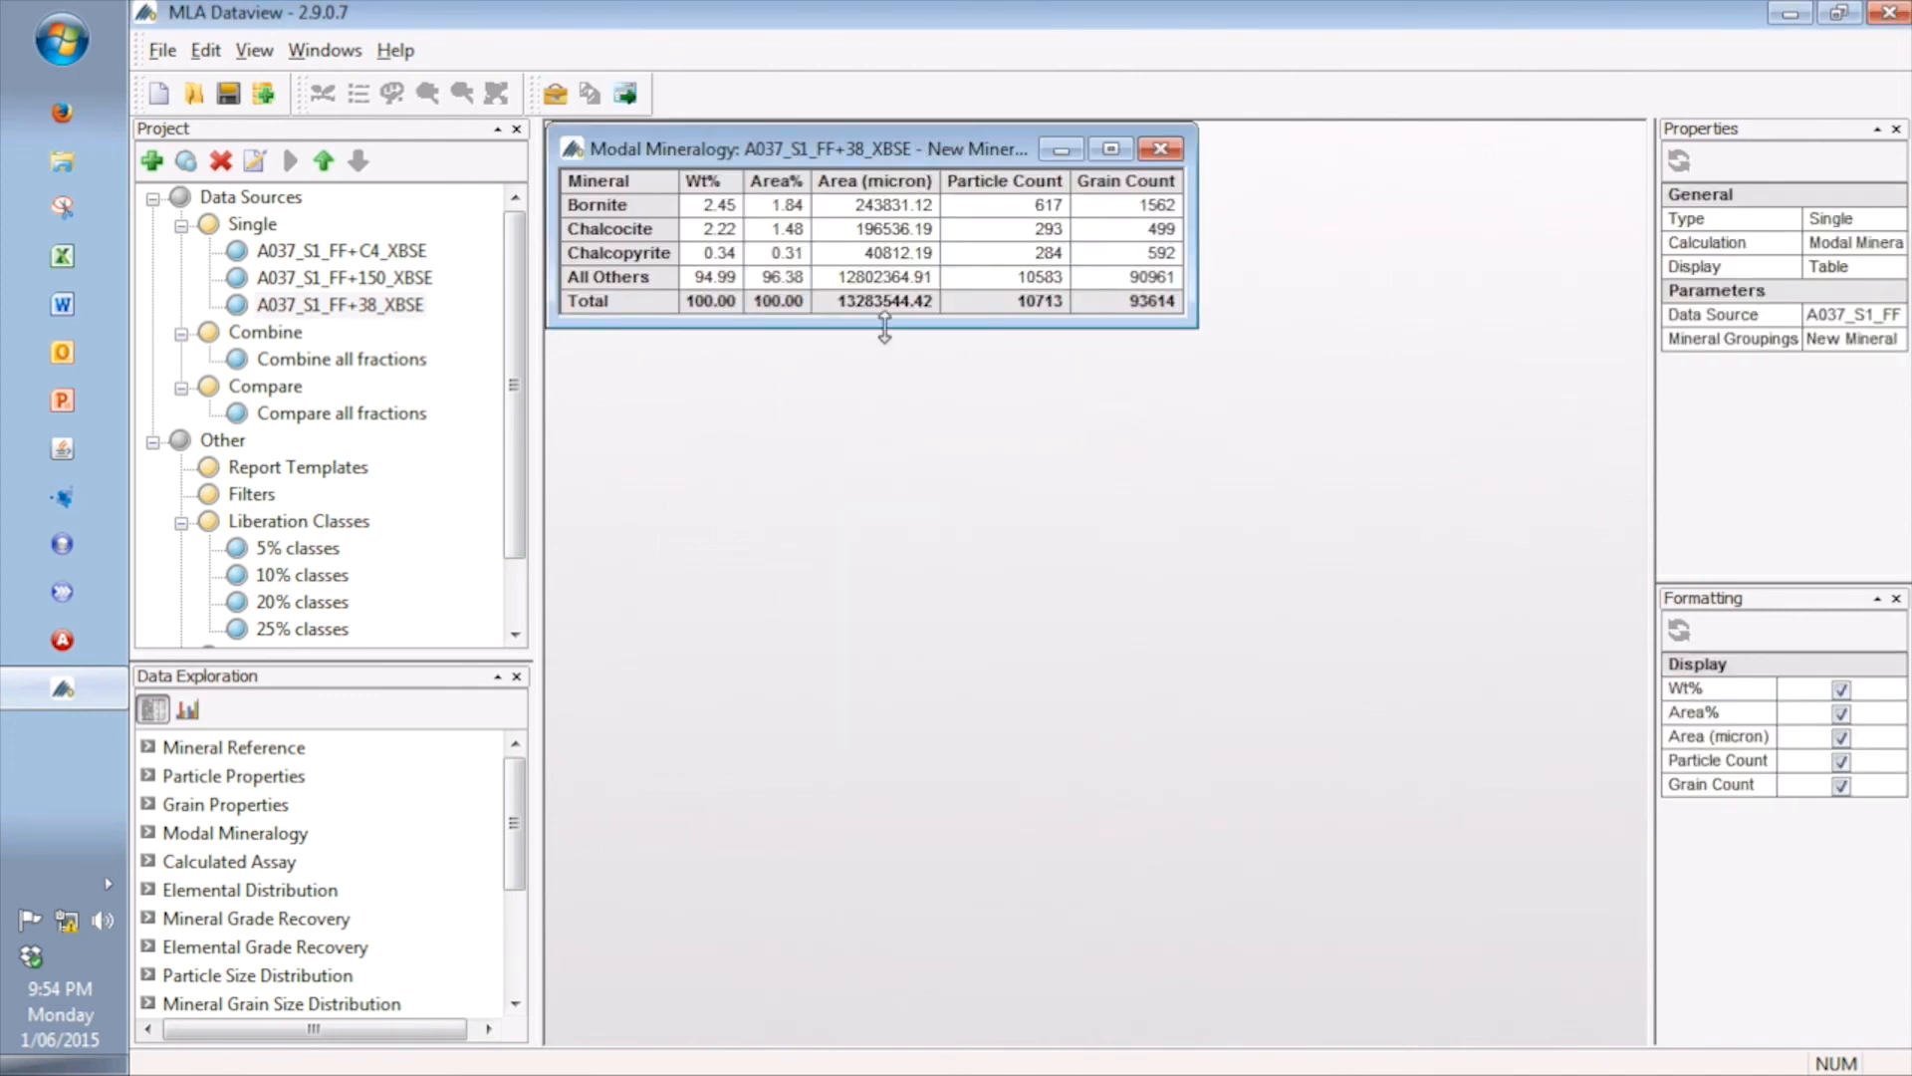
Move the Modal Mineralogy table aside and recalculate it with the mineral groupings set to Ungrouped.
drag(896, 139, 1340, 136)
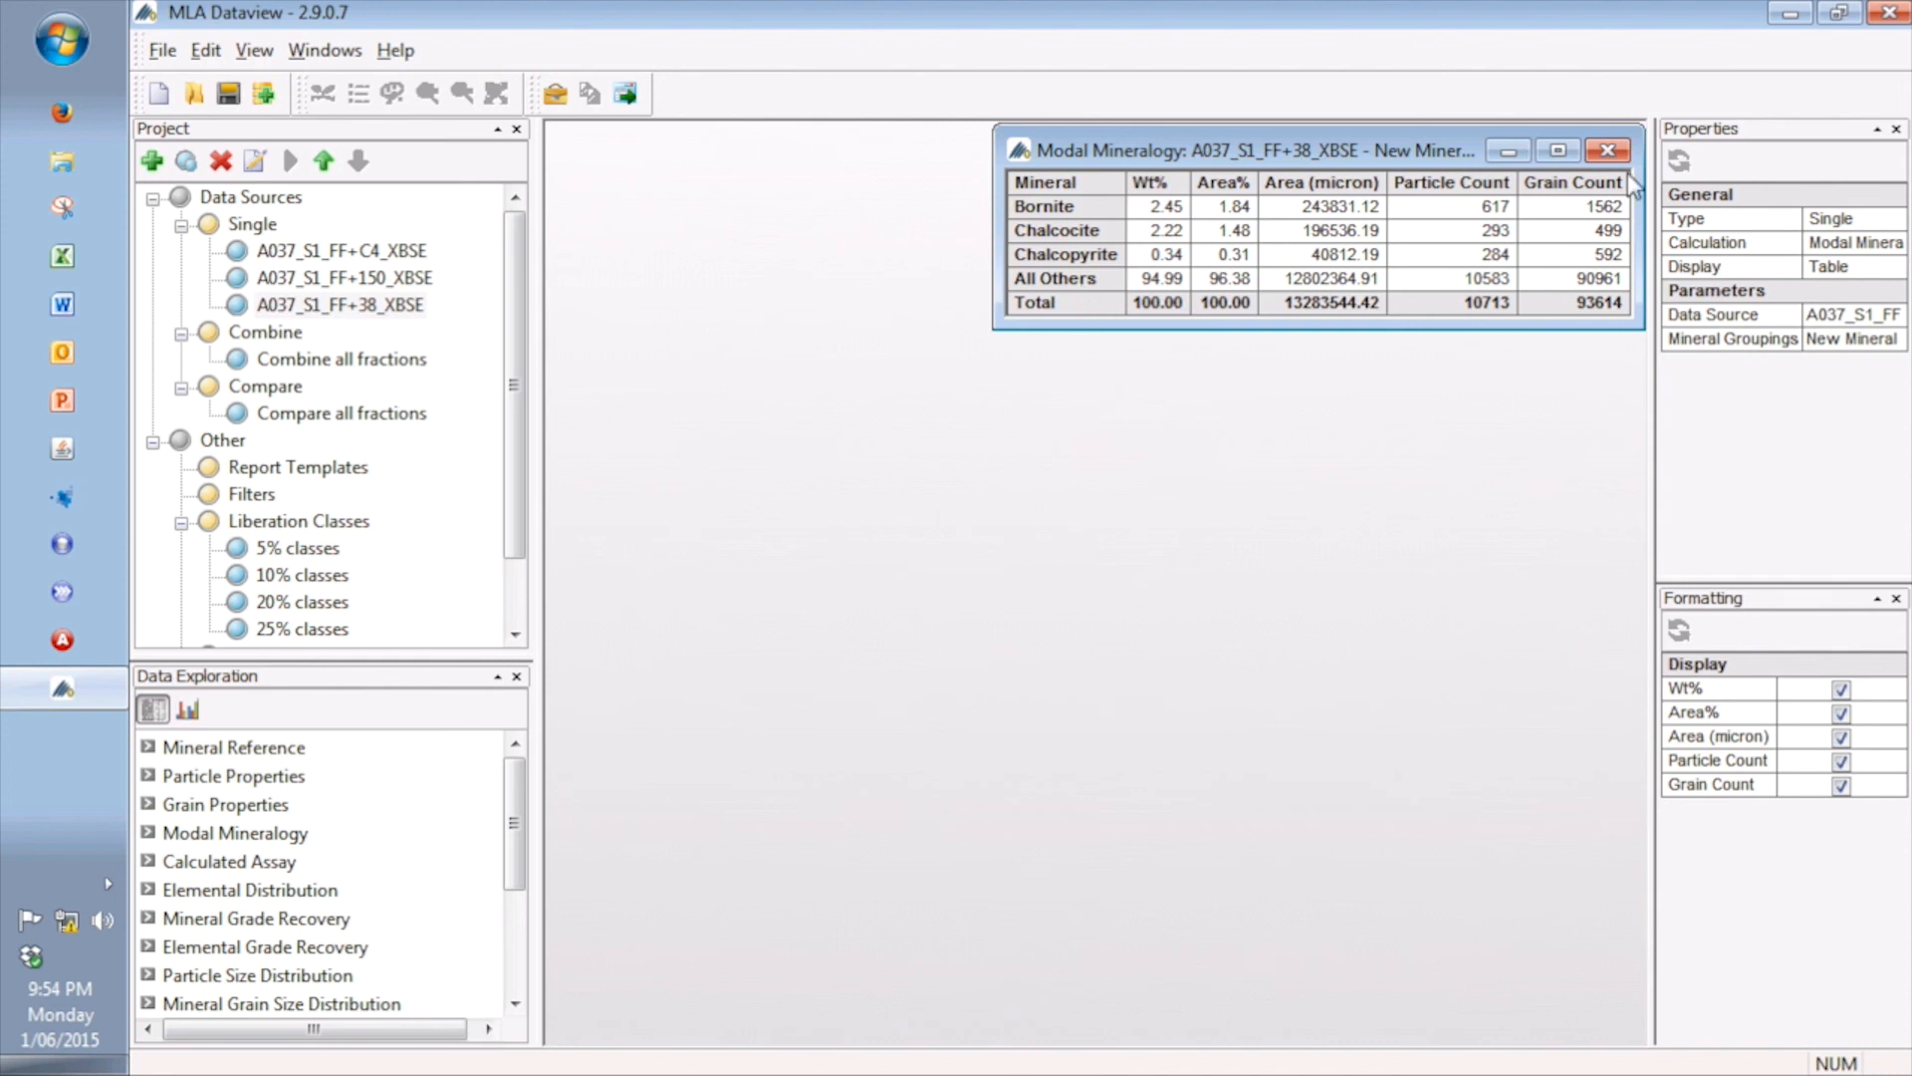
click(1609, 151)
click(1895, 339)
click(1893, 340)
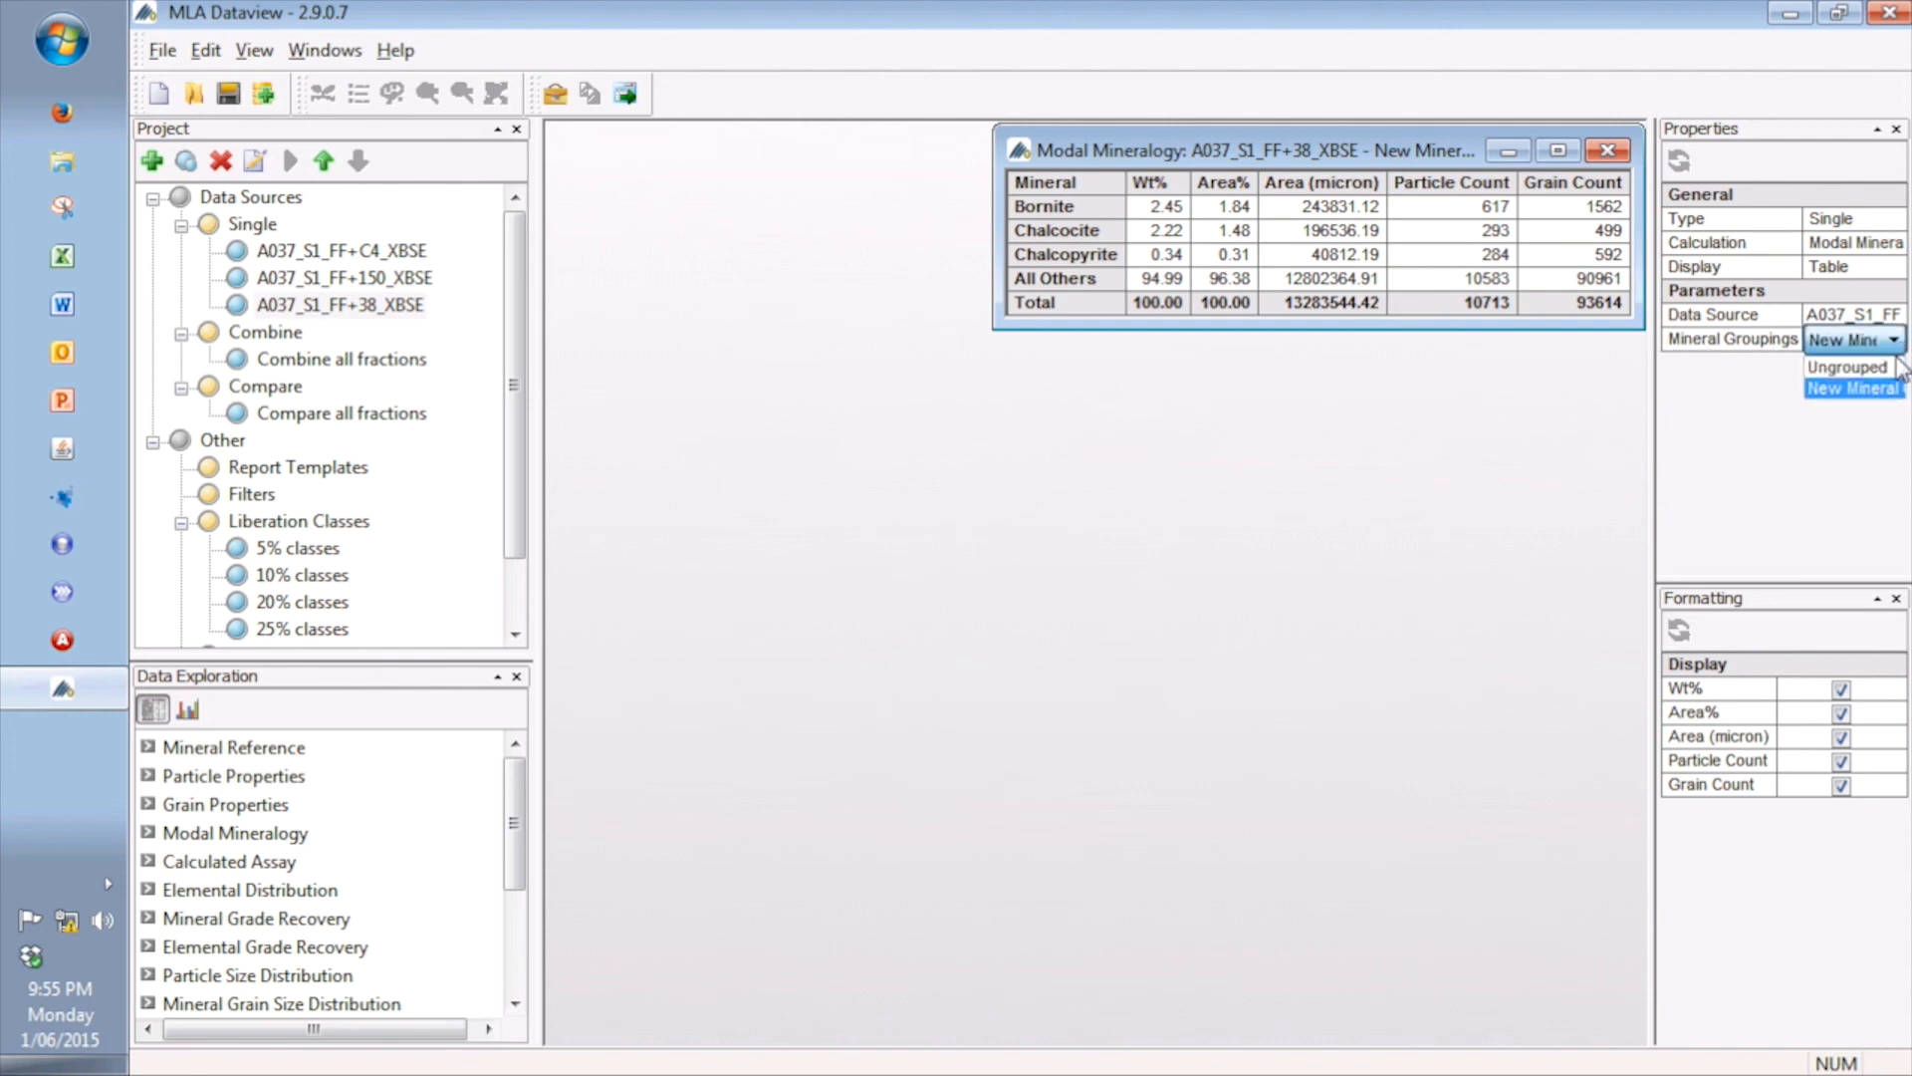
click(1851, 367)
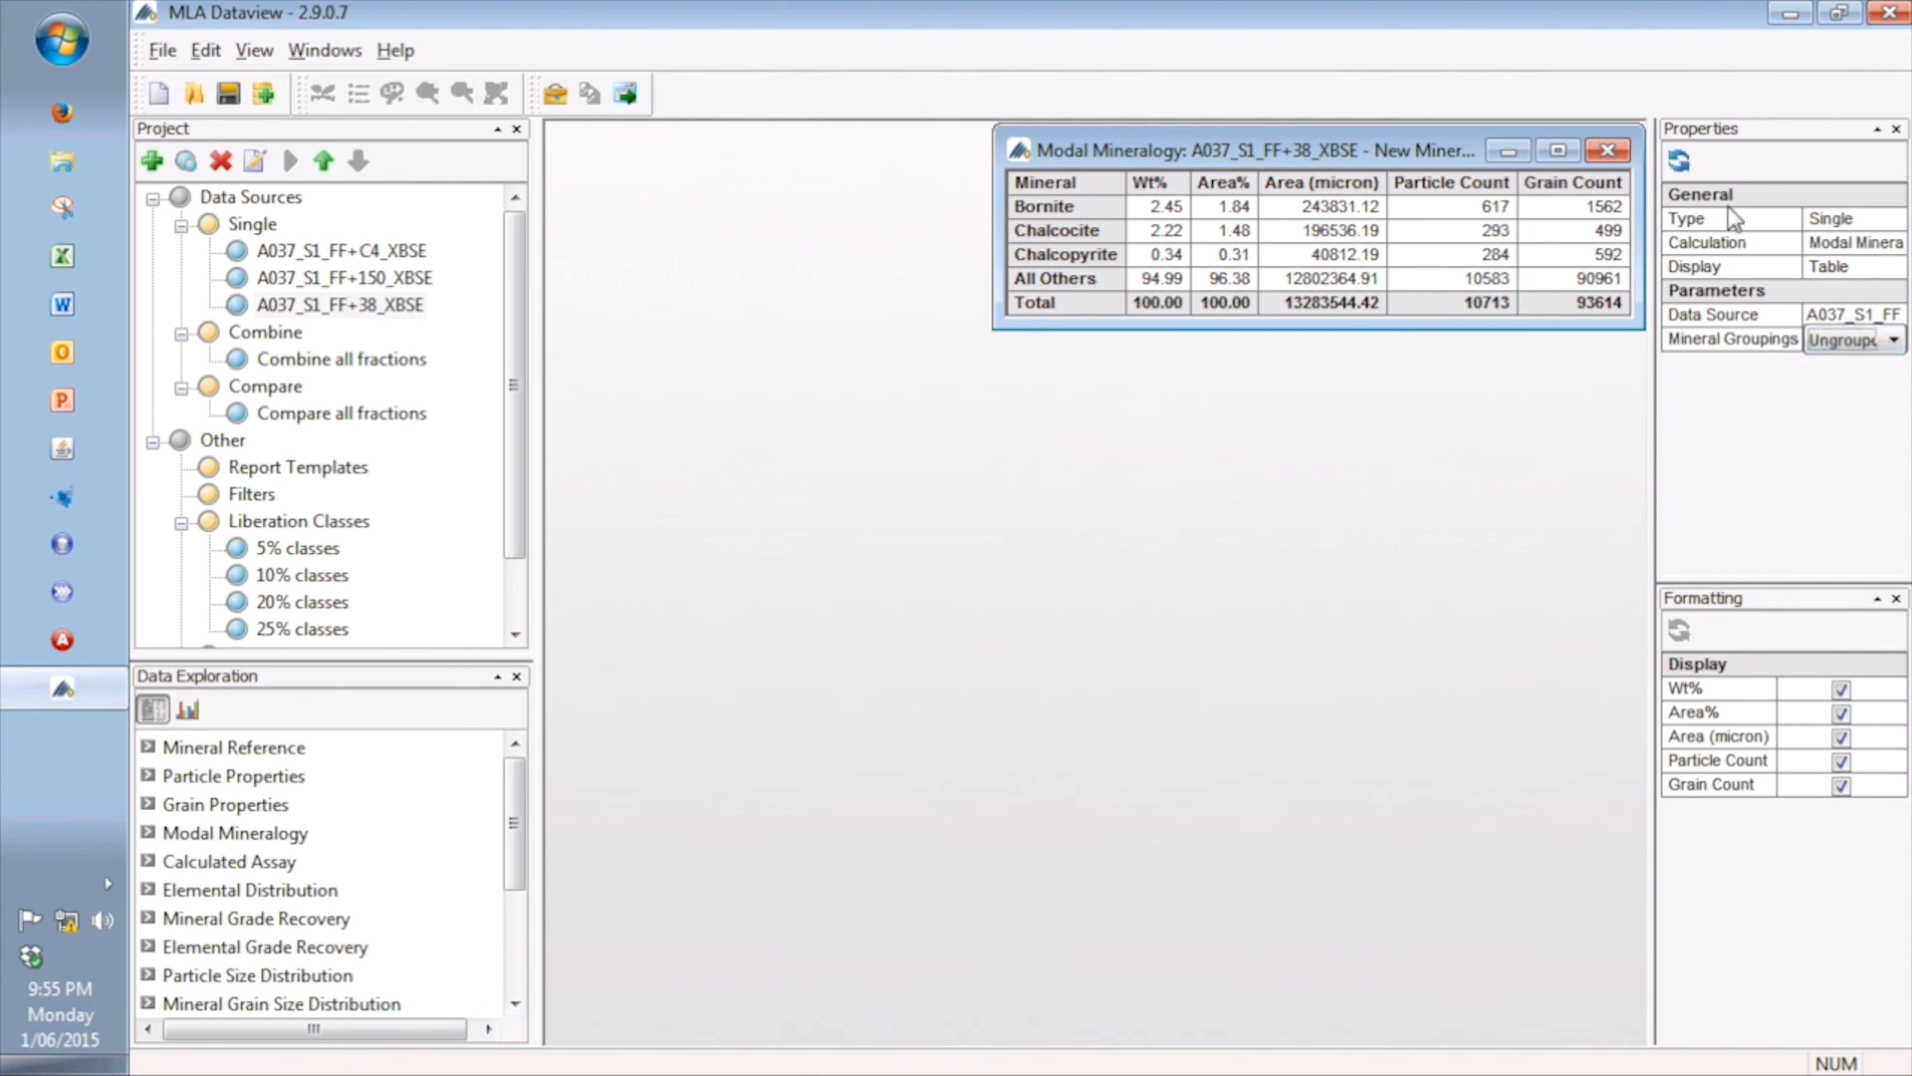
click(1679, 162)
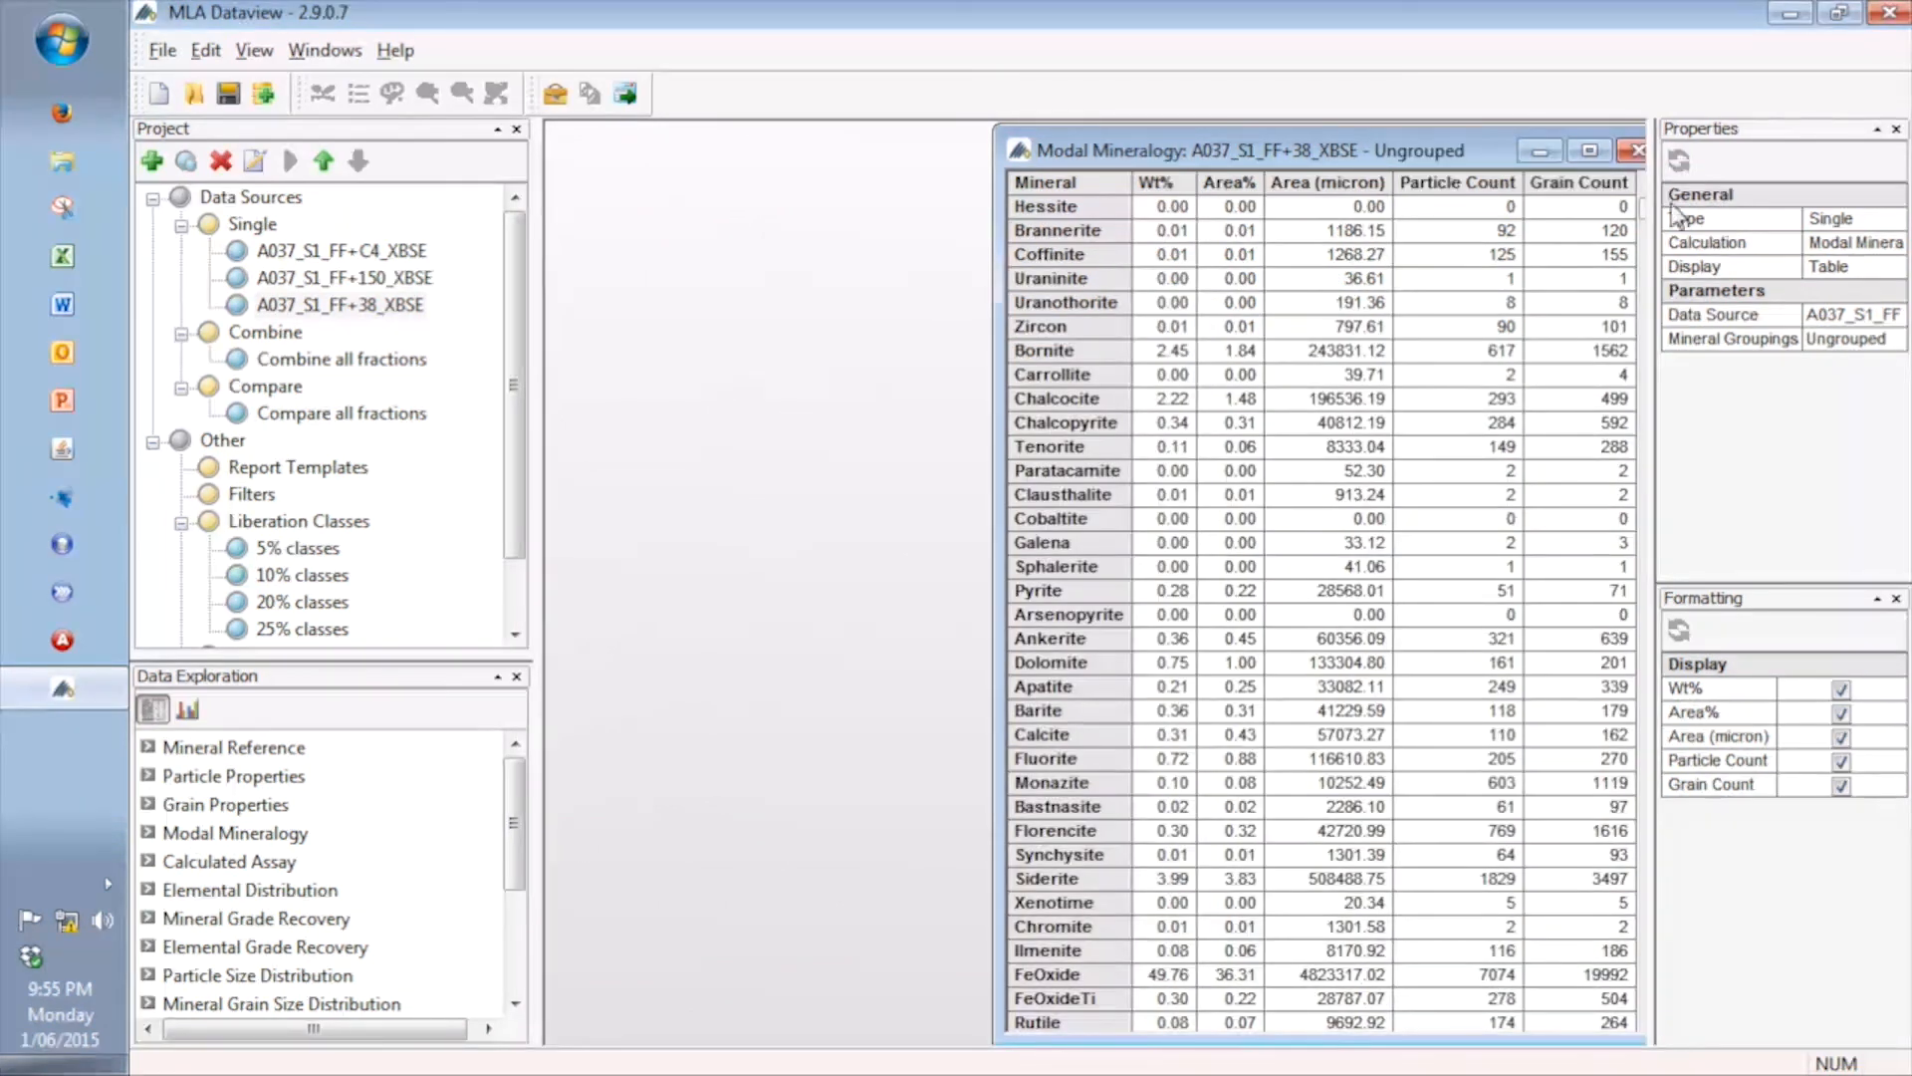
Switch the Modal Mineralogy table back to the New Mineral Grouping, update it, and close the table.
click(1892, 338)
click(1893, 393)
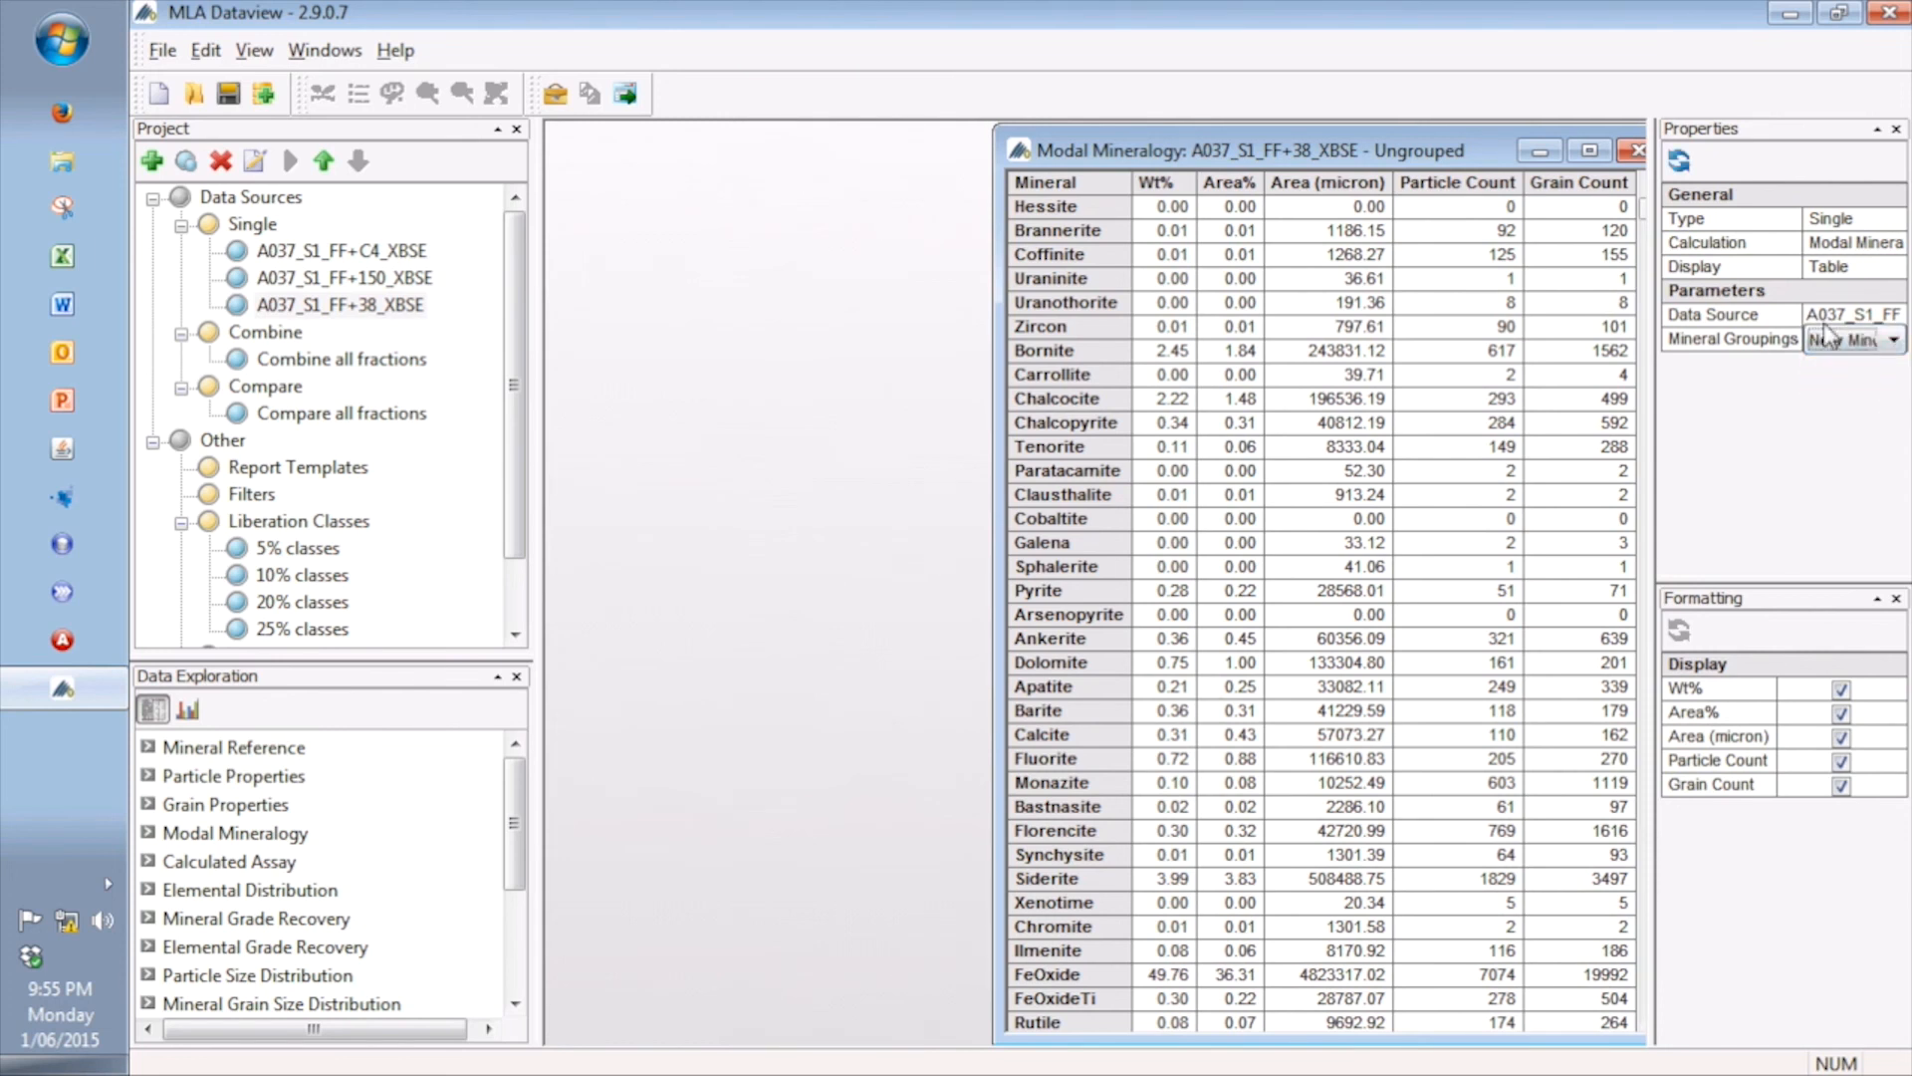
click(1681, 162)
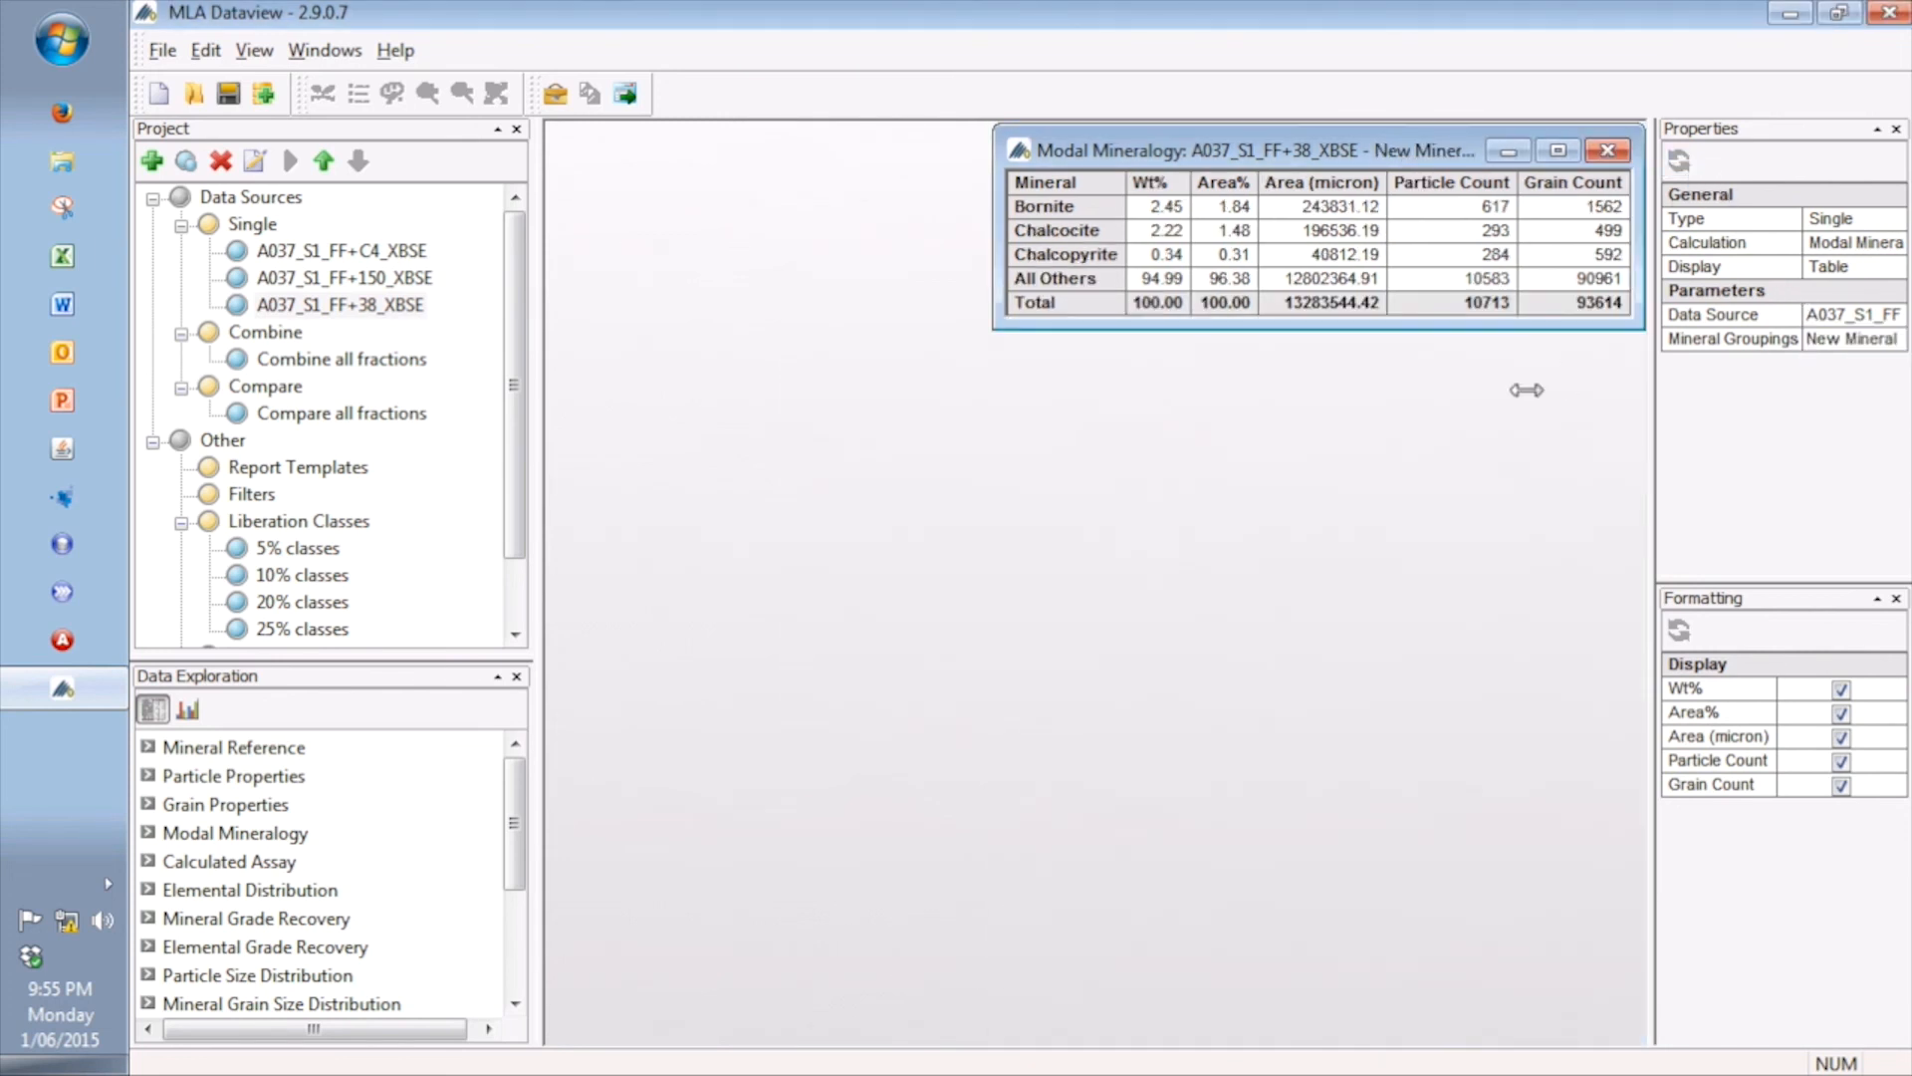
click(1608, 151)
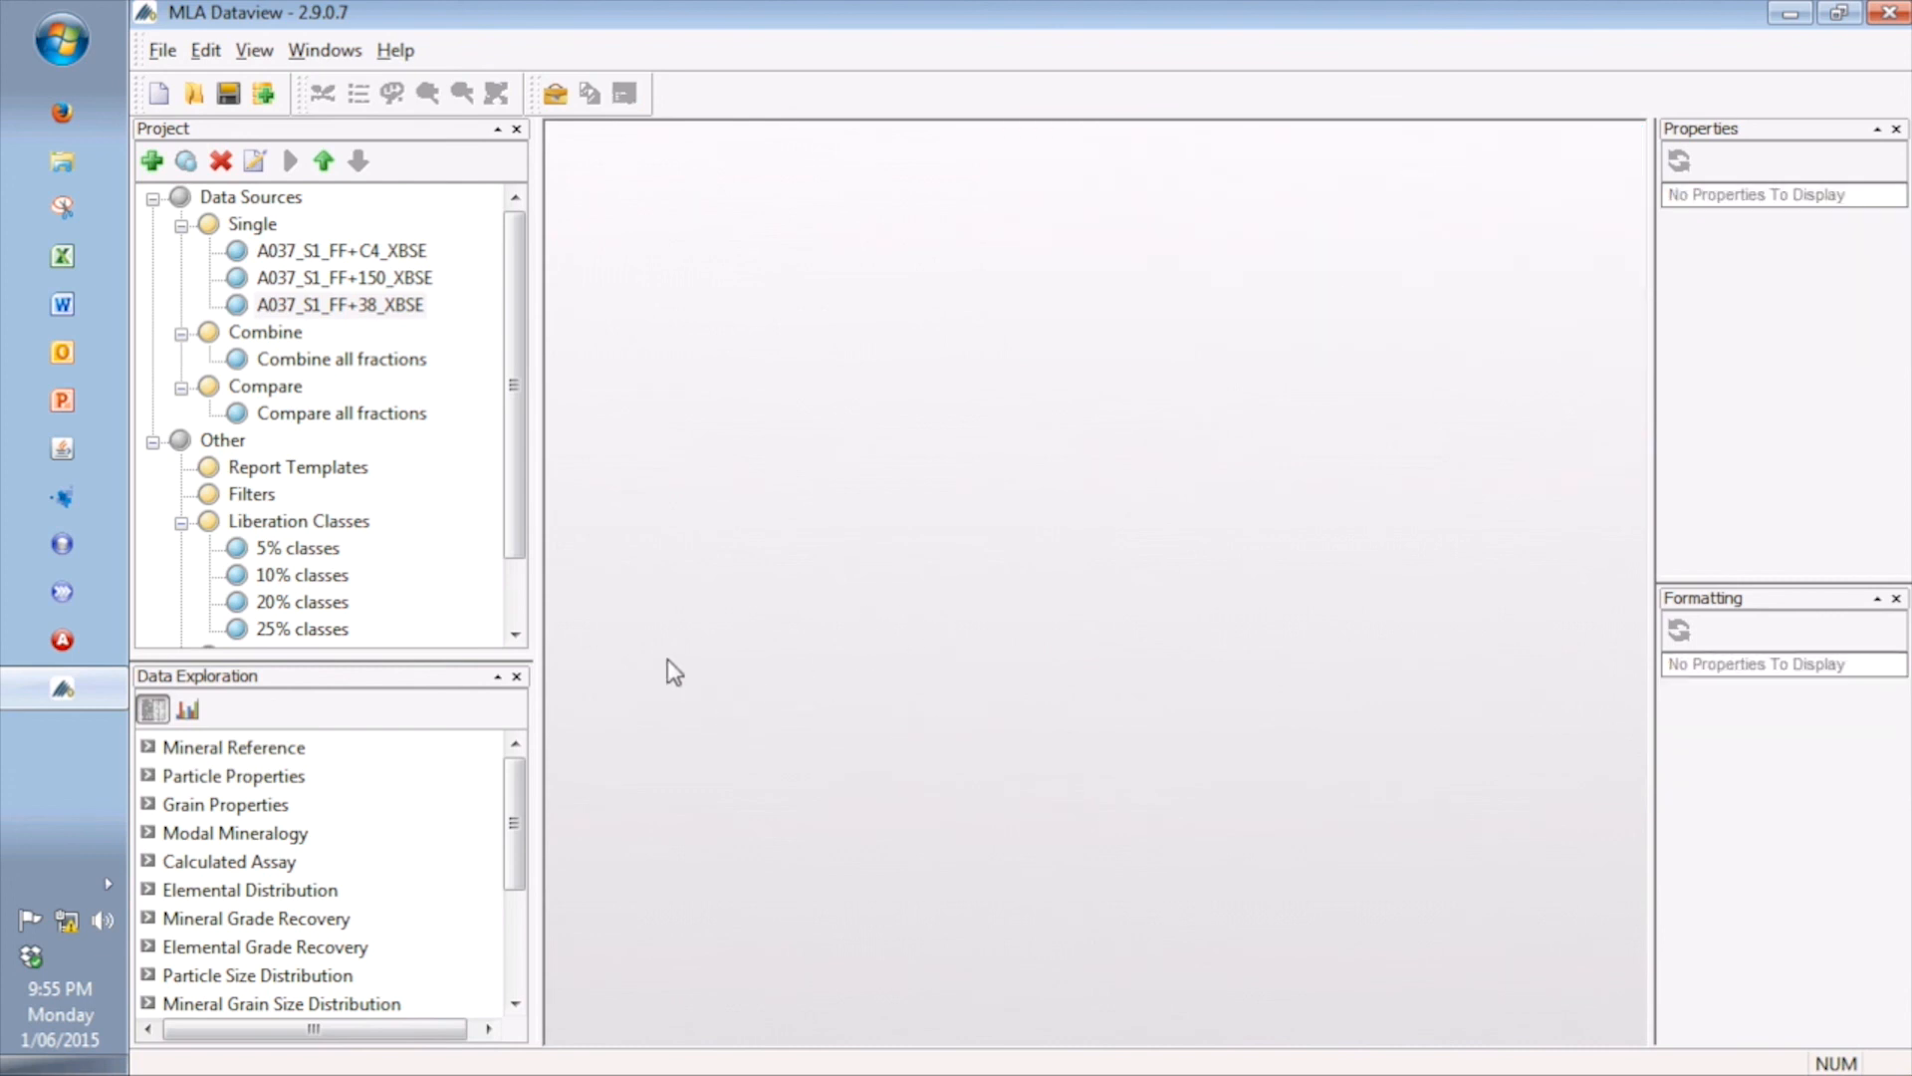